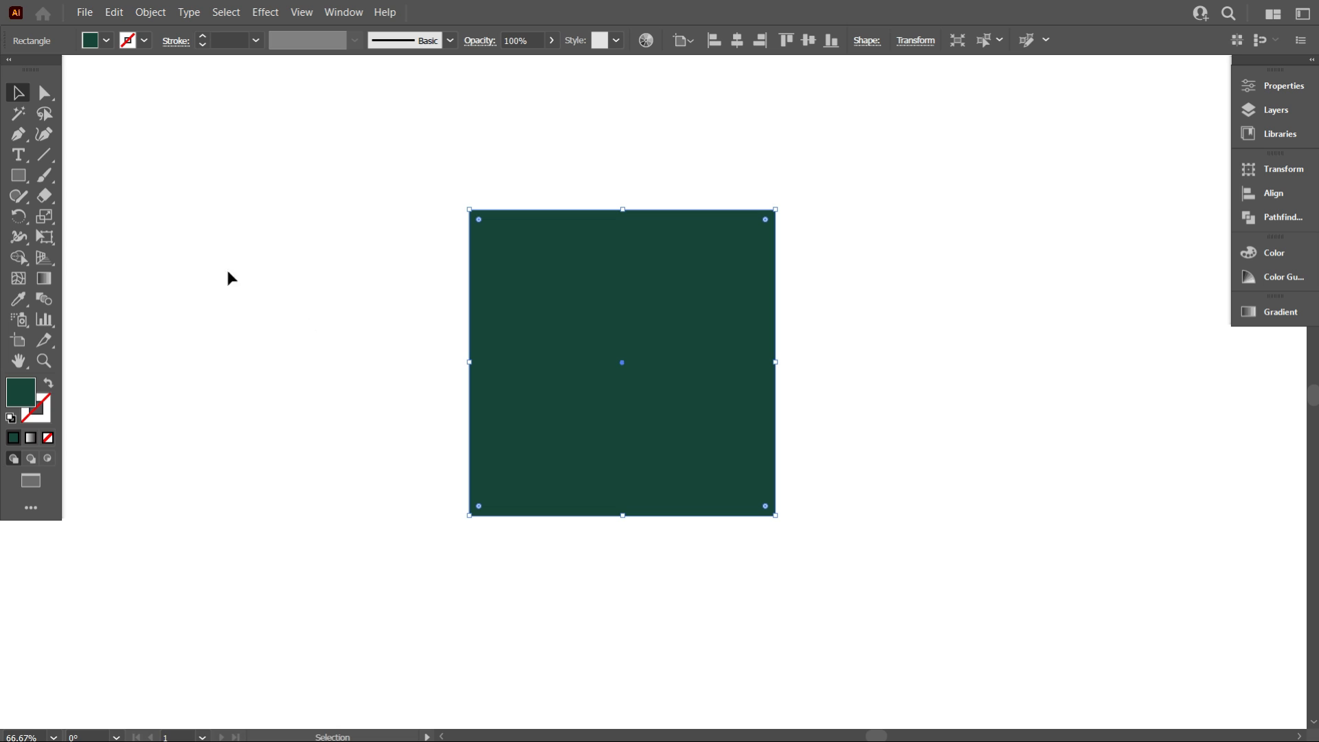
Round the square's top-left and bottom-right corners fully to turn it into a leaf shape
{"action": "left_click", "coordinate": [43, 94]}
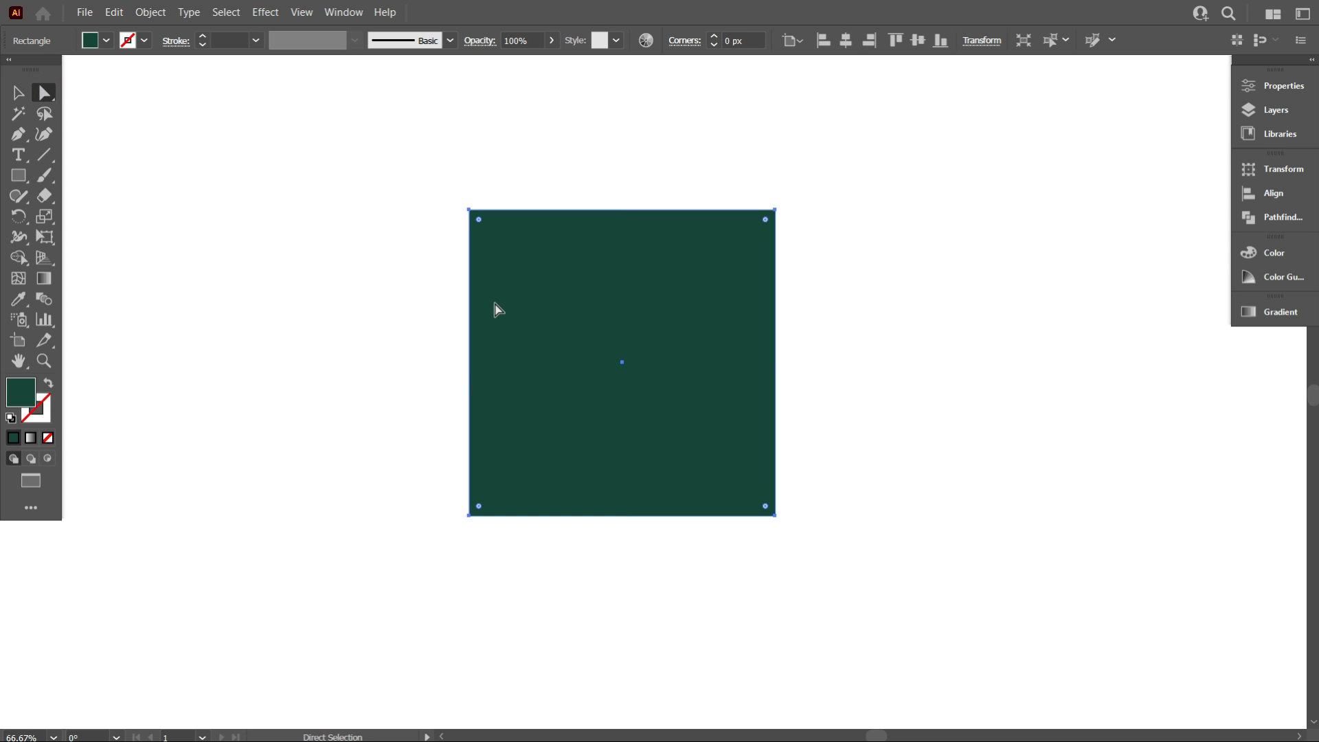
{"action": "left_click_drag", "start_coordinate": [478, 221], "coordinate": [436, 198]}
{"action": "left_click_drag", "start_coordinate": [765, 507], "coordinate": [624, 366]}
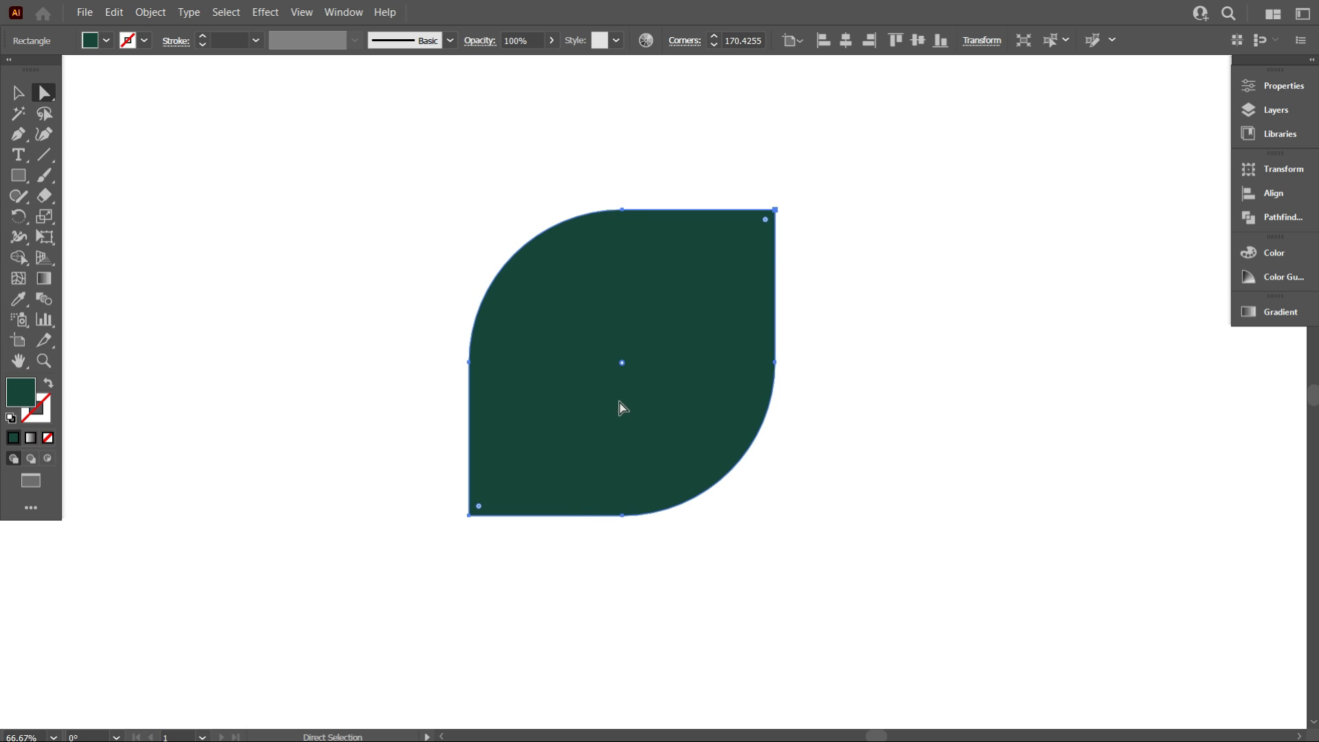
Swap the leaf's fill and stroke so it shows only a green outline, then deselect it
{"action": "left_click", "coordinate": [50, 382]}
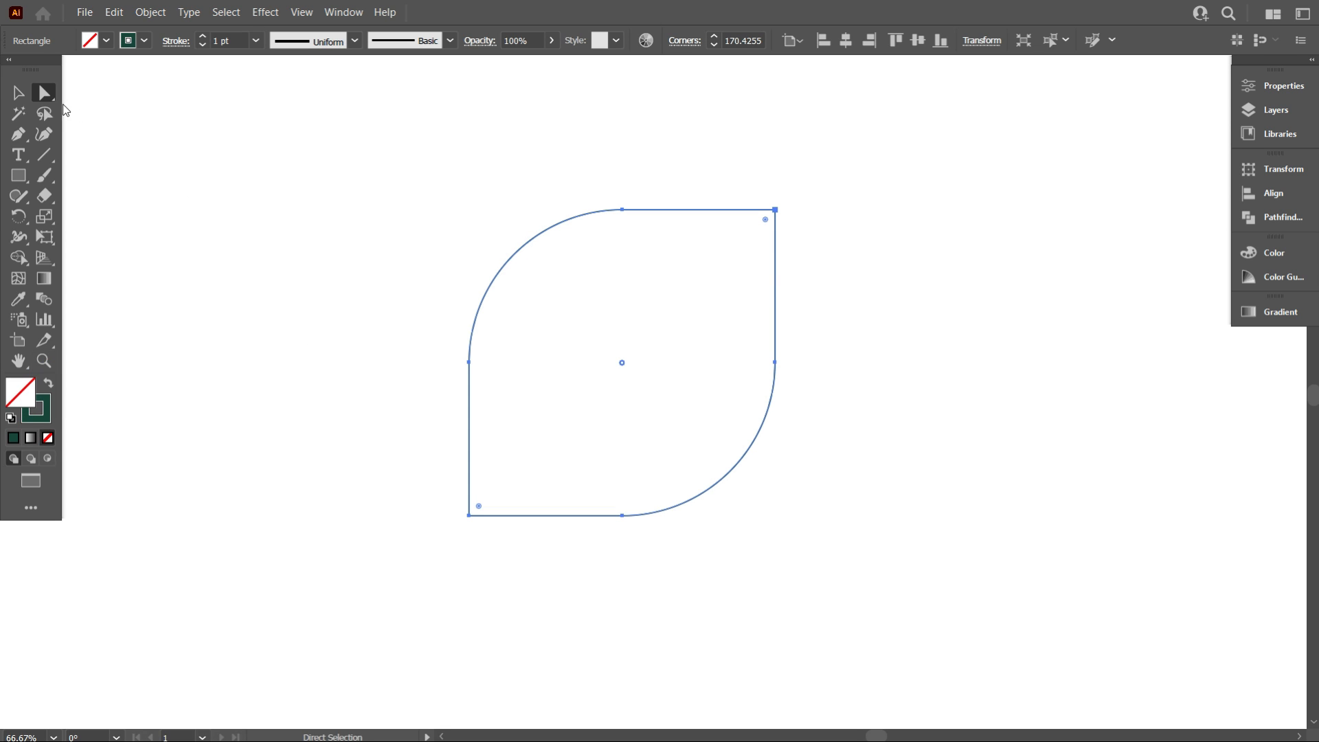
{"action": "left_click", "coordinate": [18, 94]}
{"action": "left_click", "coordinate": [167, 208]}
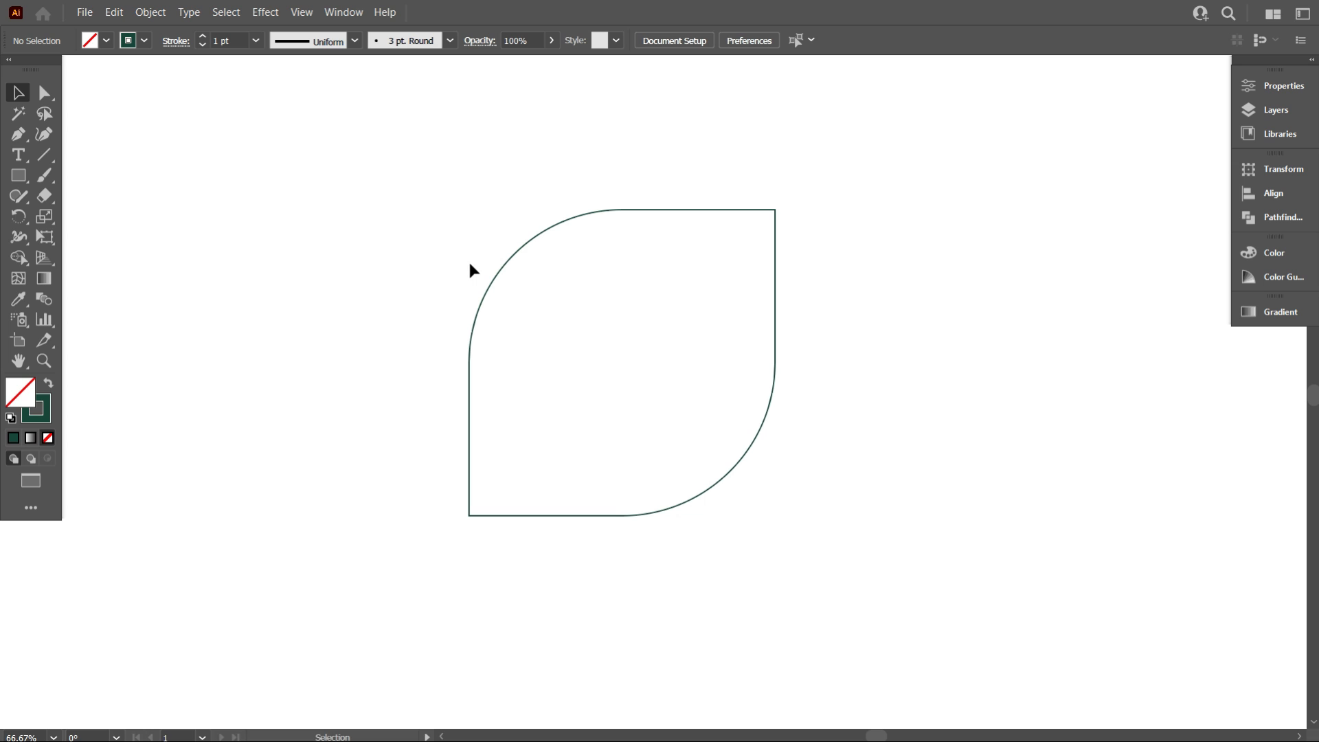
Draw a horizontal line along the leaf's top edge, extending well beyond both sides
{"action": "left_click", "coordinate": [42, 157]}
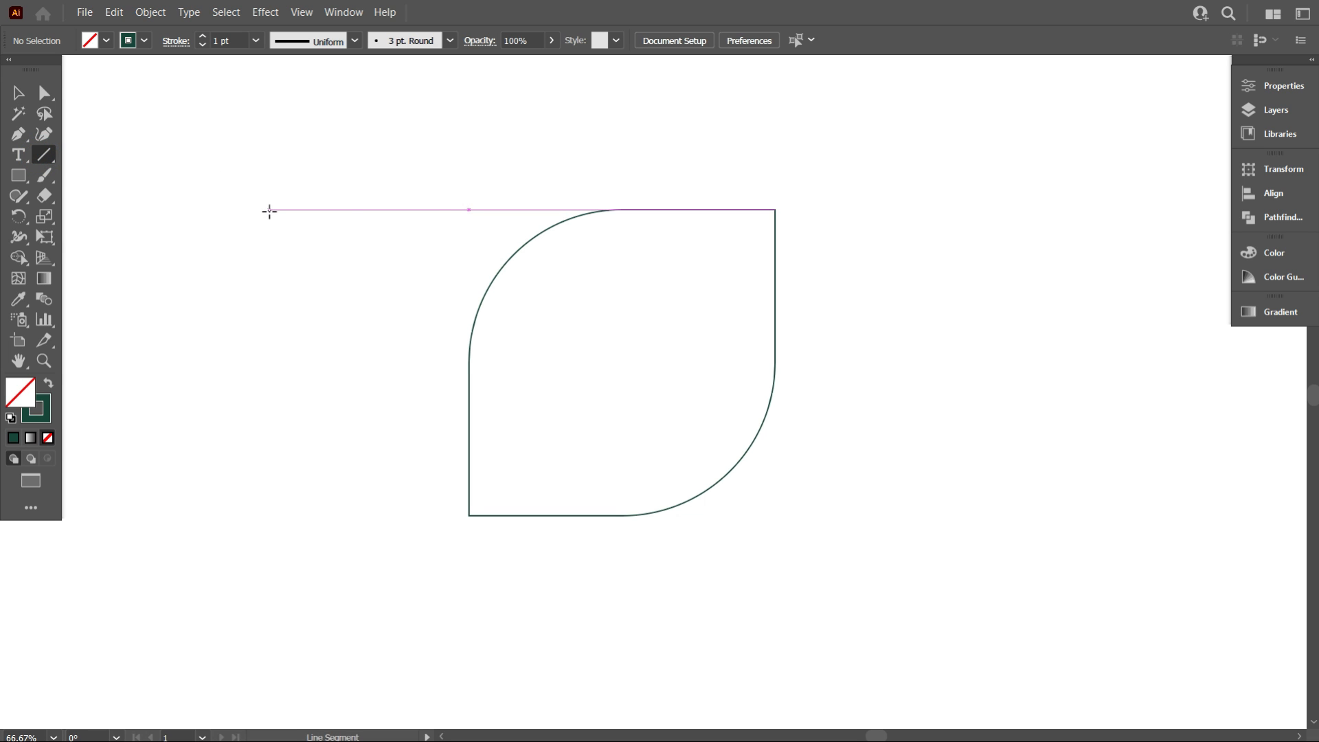
{"action": "left_click_drag", "start_coordinate": [269, 211], "coordinate": [1095, 362]}
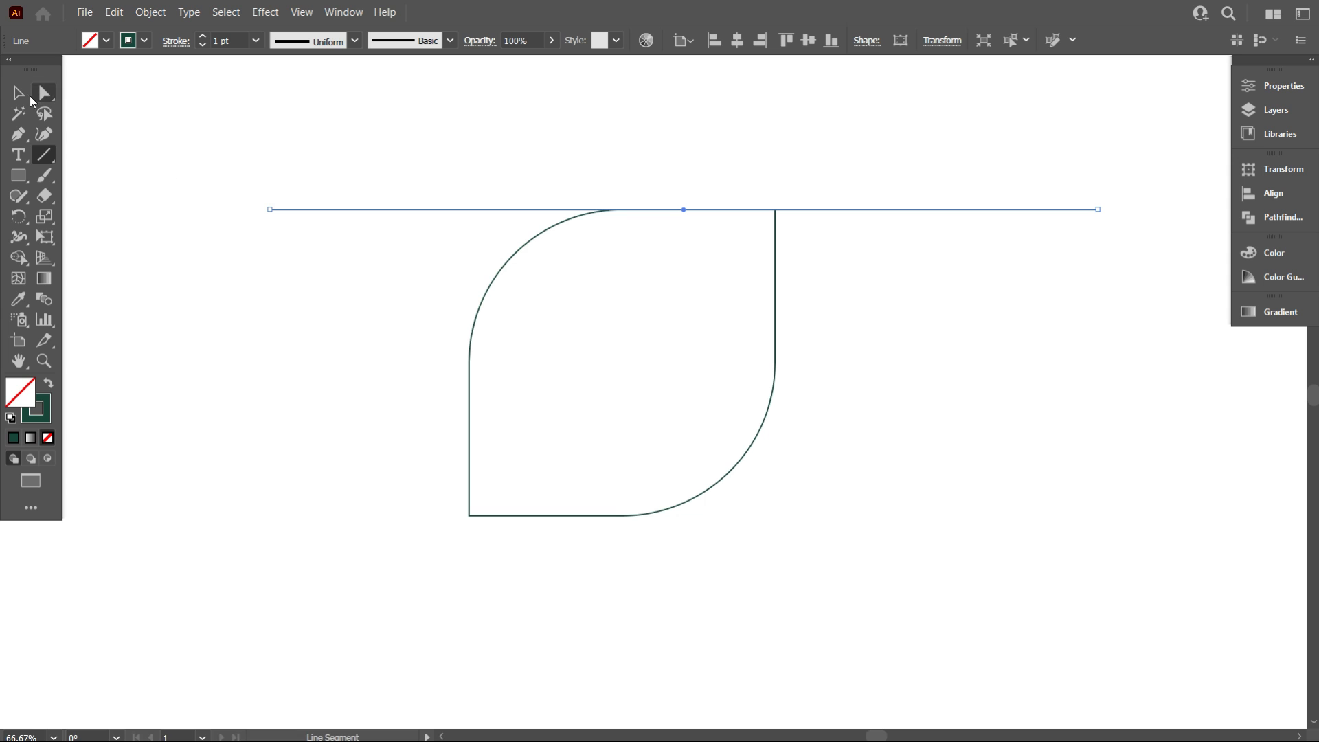
{"action": "left_click", "coordinate": [19, 93]}
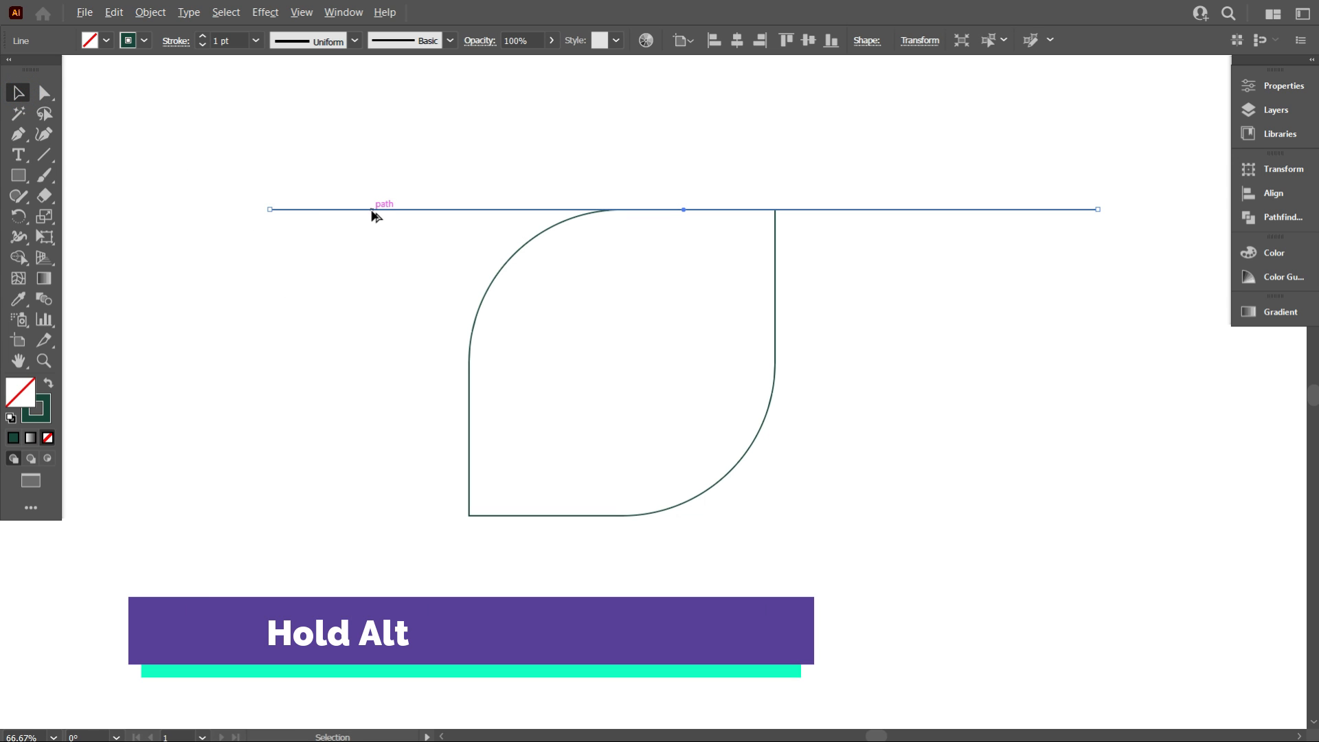
Copy the line downward and repeat the copy three times to make five evenly spaced lines
{"action": "left_click_drag", "start_coordinate": [371, 211], "coordinate": [371, 262]}
{"action": "key", "text": "ctrl+d"}
{"action": "key", "text": "ctrl+d"}
{"action": "key", "text": "ctrl+d"}
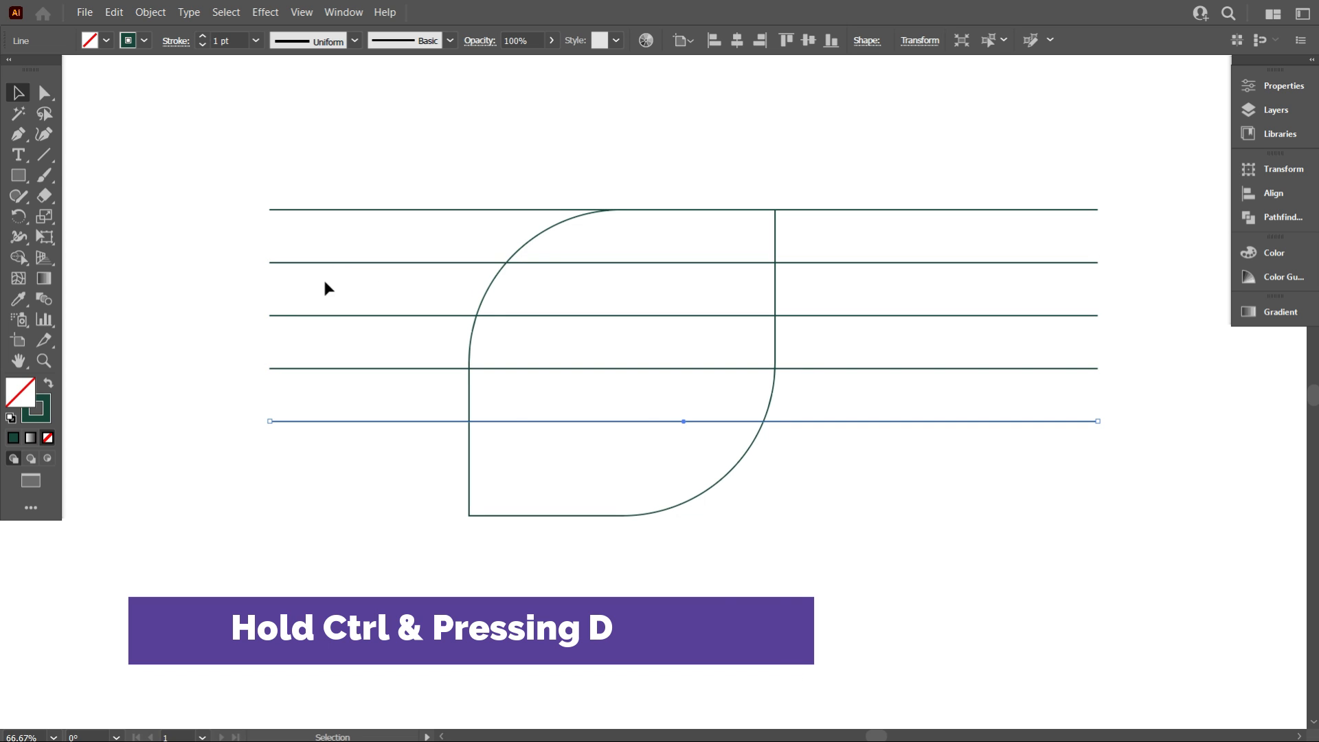
{"action": "left_click", "coordinate": [219, 310]}
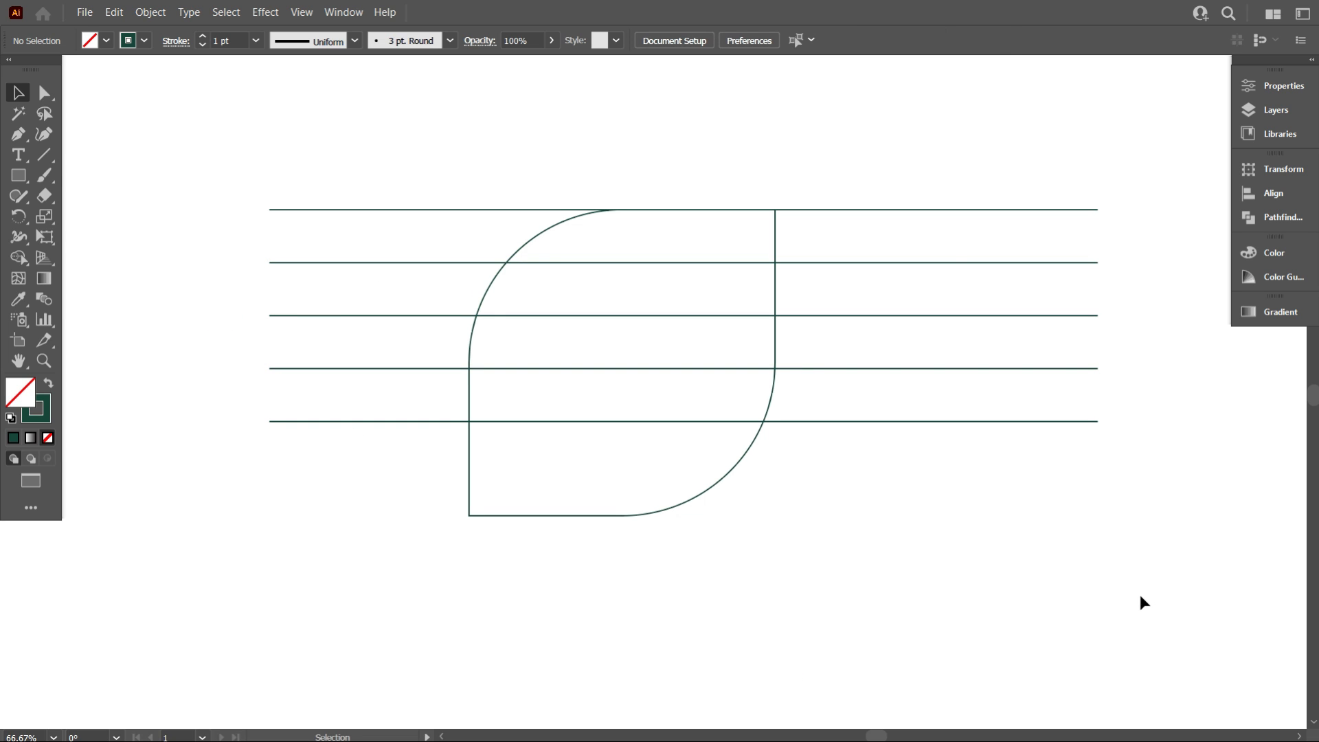
Select the five lines and stretch them so they span the leaf's full height
{"action": "left_click_drag", "start_coordinate": [1018, 540], "coordinate": [896, 180]}
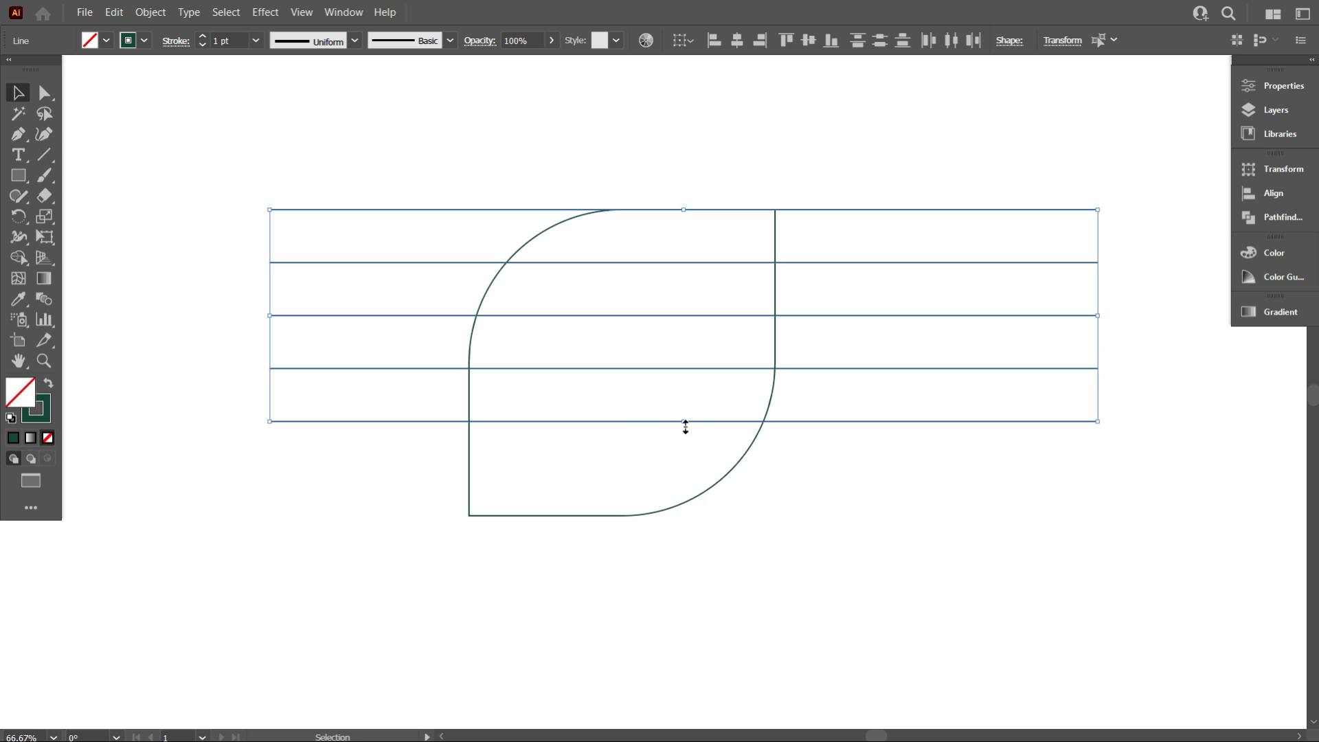
{"action": "left_click_drag", "start_coordinate": [685, 422], "coordinate": [660, 516]}
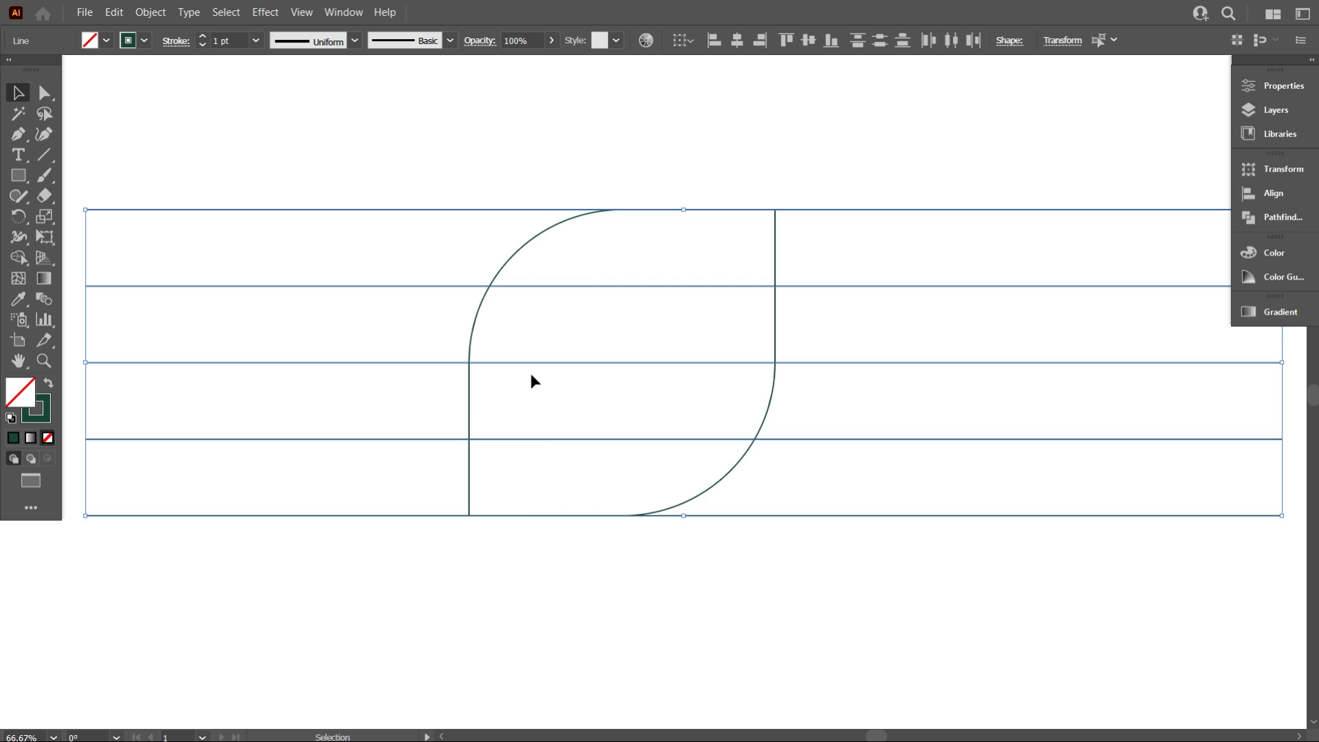
Draw a diagonal line with the Pen tool from the leaf's top-right corner to its bottom-left corner
{"action": "scroll", "coordinate": [531, 373], "scroll_direction": "down", "scroll_amount": 2}
{"action": "scroll", "coordinate": [575, 409], "scroll_direction": "up", "scroll_amount": 1}
{"action": "scroll", "coordinate": [630, 521], "scroll_direction": "up", "scroll_amount": 1}
{"action": "left_click", "coordinate": [636, 533]}
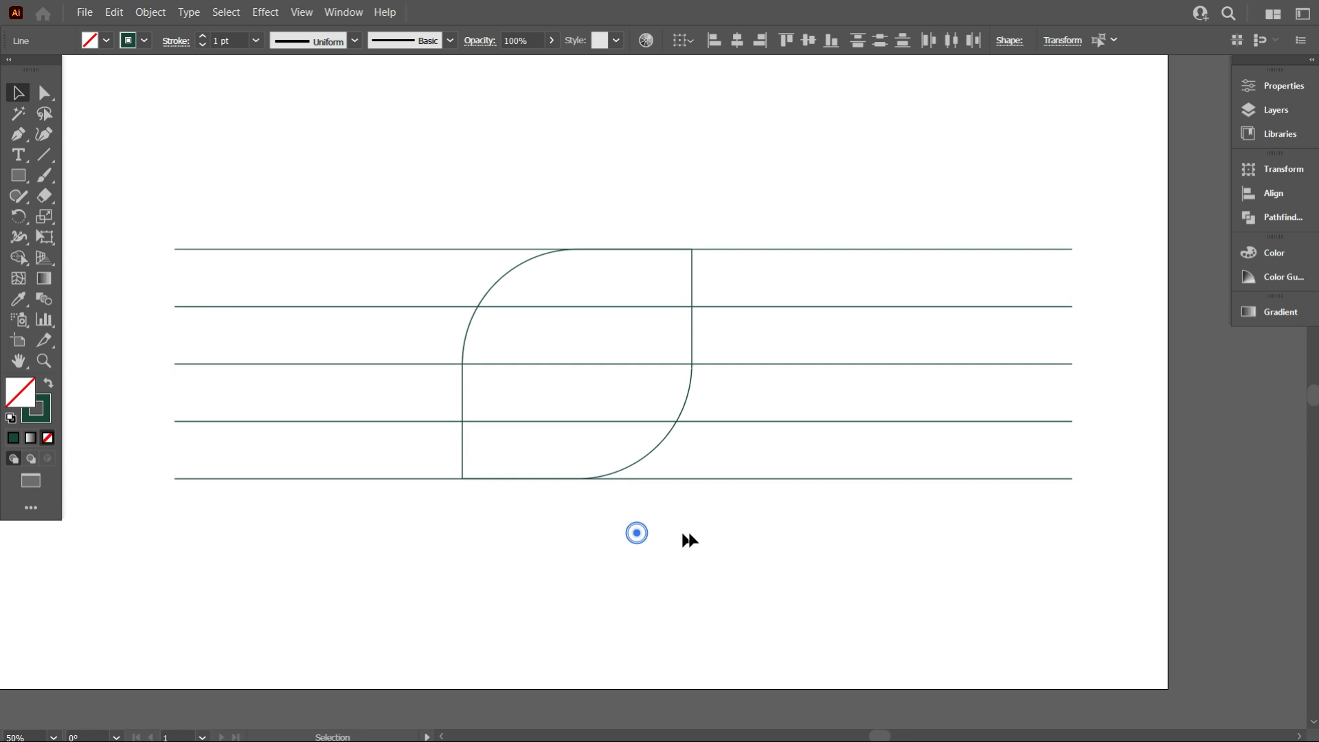
{"action": "scroll", "coordinate": [635, 456], "scroll_direction": "up", "scroll_amount": 1}
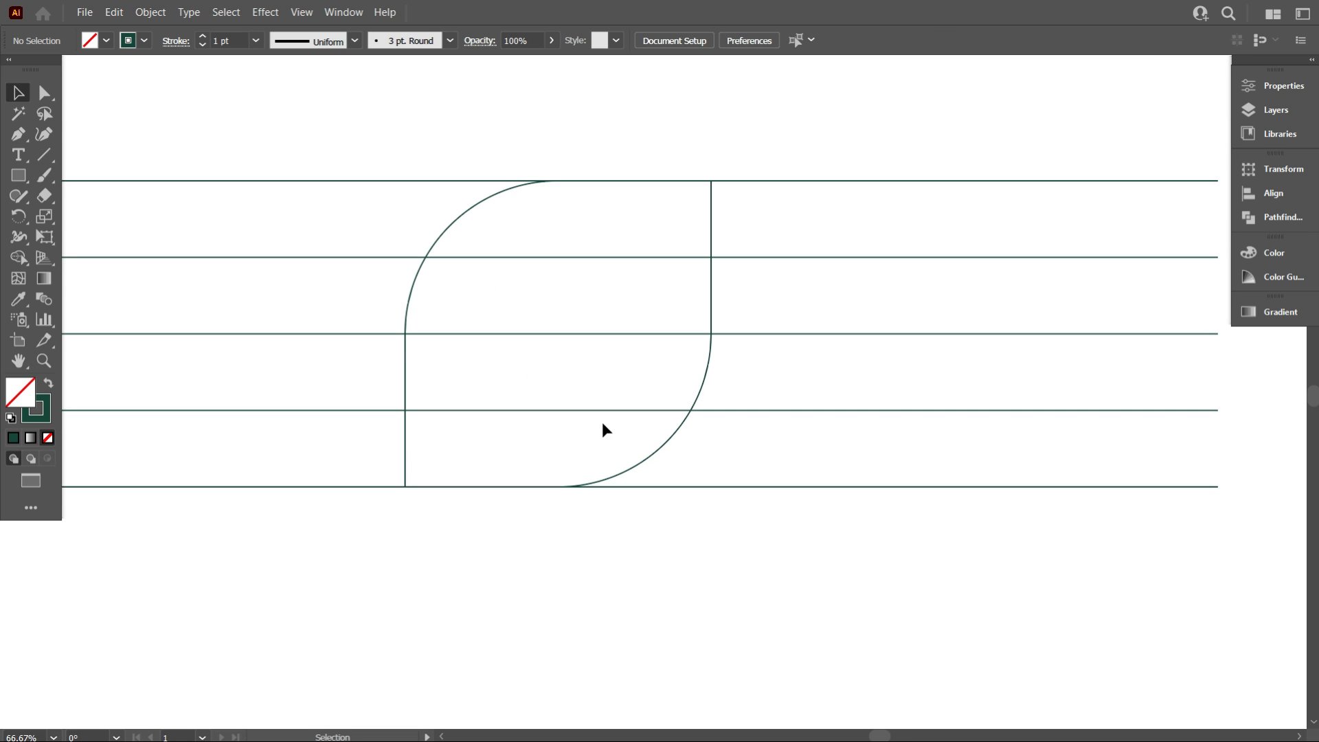
{"action": "scroll", "coordinate": [572, 469], "scroll_direction": "up", "scroll_amount": 1}
{"action": "scroll", "coordinate": [579, 458], "scroll_direction": "up", "scroll_amount": 2}
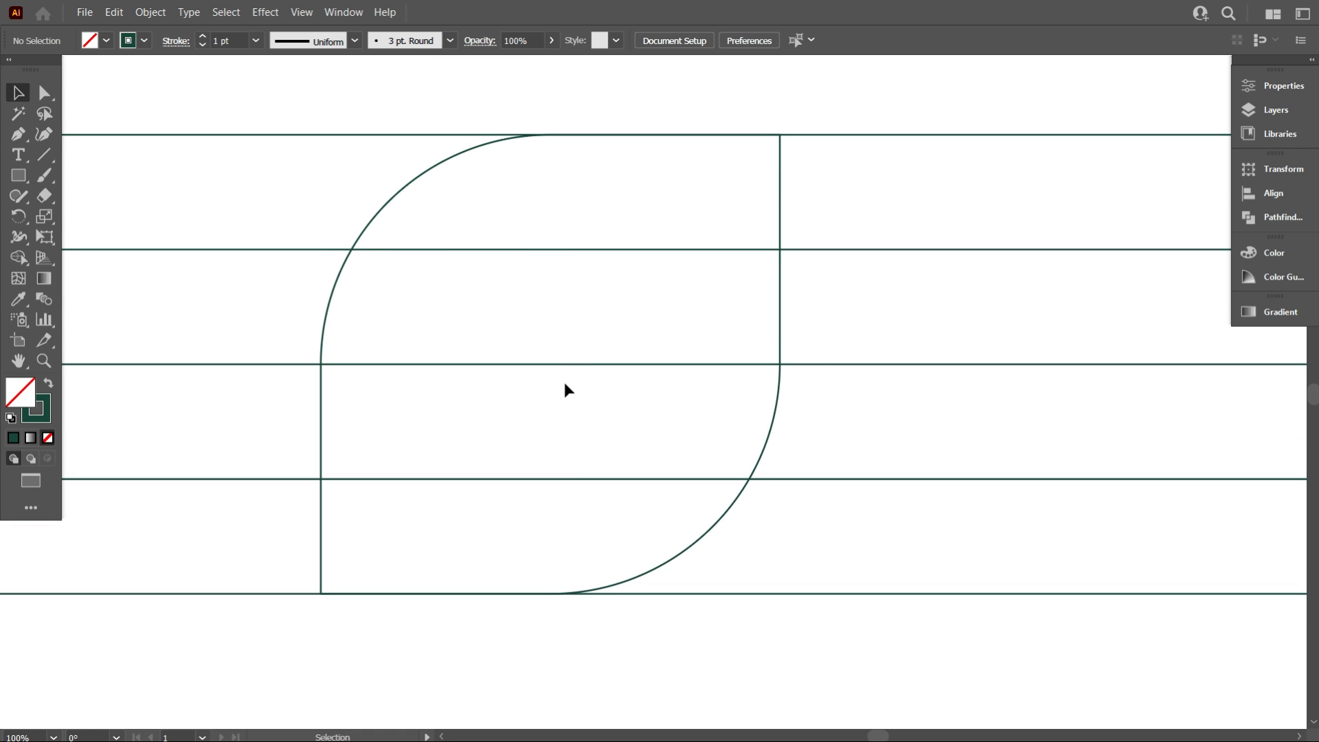
{"action": "scroll", "coordinate": [565, 396], "scroll_direction": "down", "scroll_amount": 1}
{"action": "scroll", "coordinate": [448, 408], "scroll_direction": "up", "scroll_amount": 1}
{"action": "left_click", "coordinate": [19, 134]}
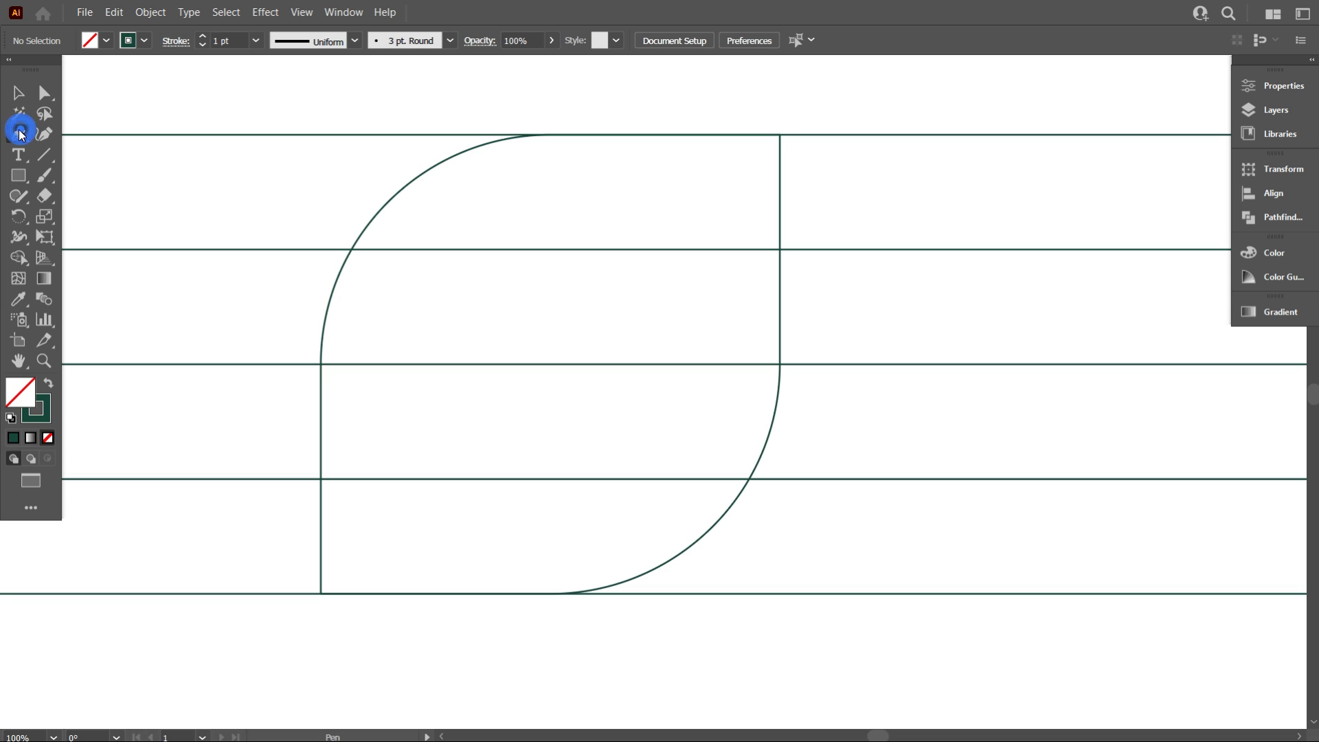
{"action": "left_click", "coordinate": [780, 136]}
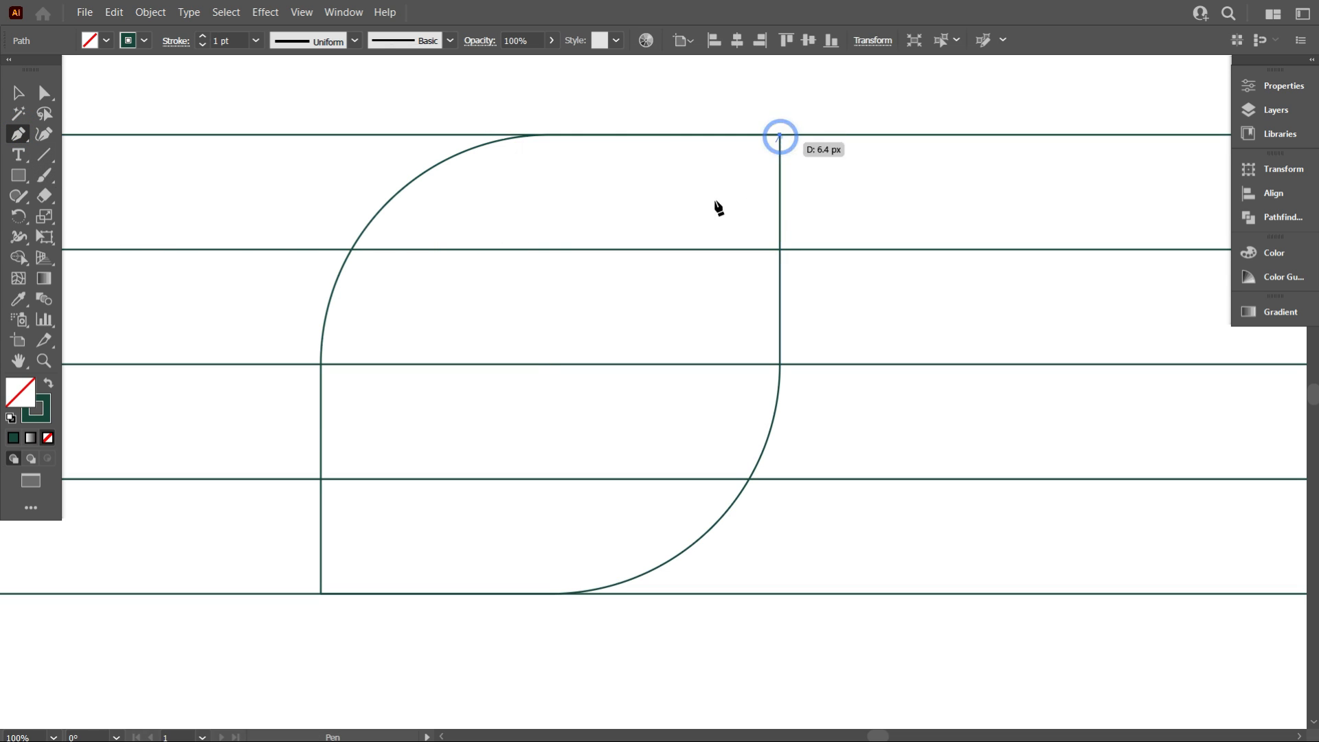
{"action": "left_click", "coordinate": [322, 593]}
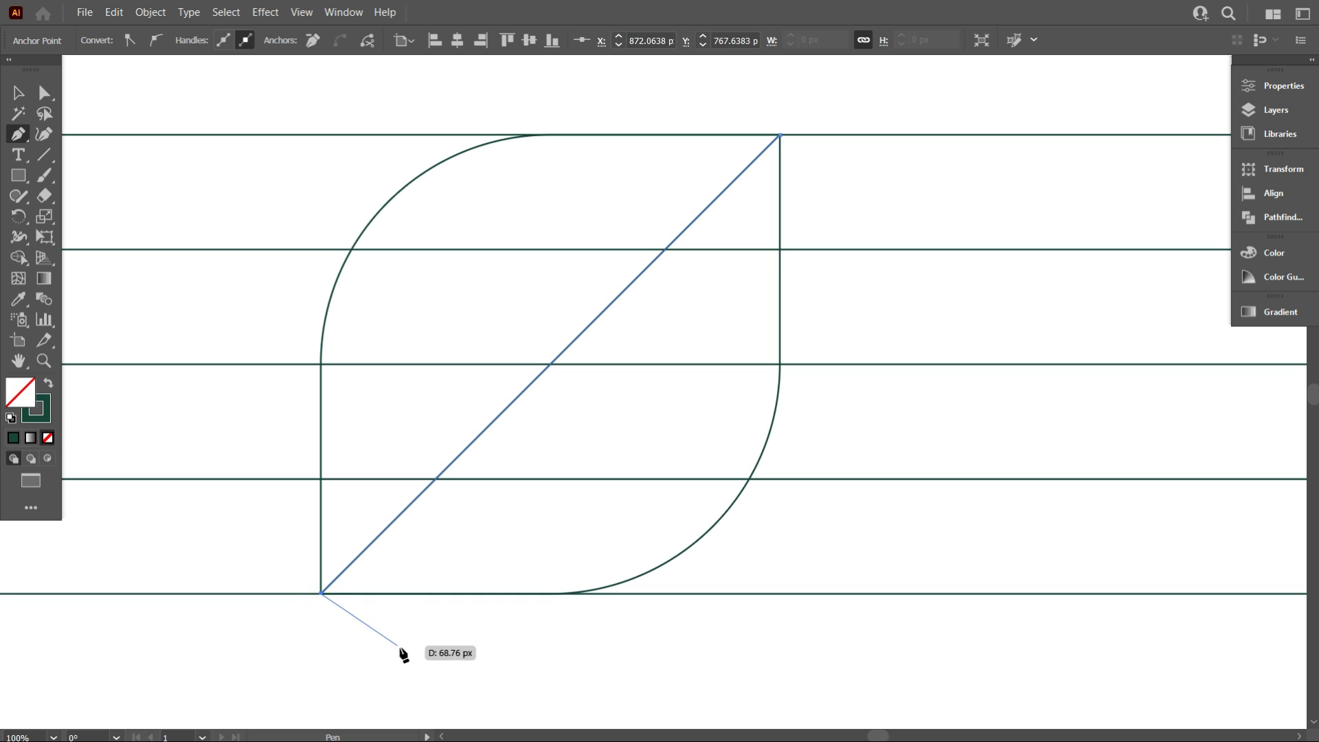
{"action": "key", "text": "Escape"}
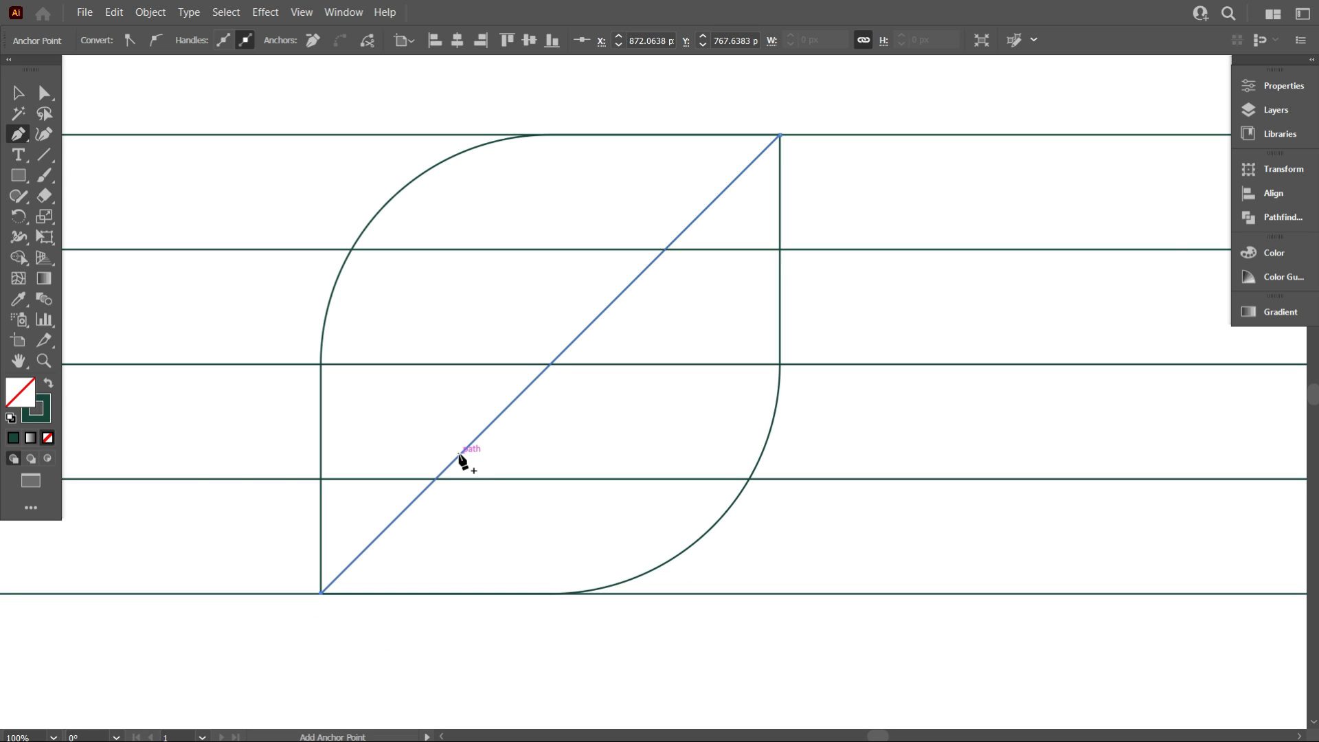
Select the leaf outline and all lines, switch to the Shape Builder tool, and set the fill to black
{"action": "scroll", "coordinate": [459, 454], "scroll_direction": "down", "scroll_amount": 1}
{"action": "left_click", "coordinate": [21, 90]}
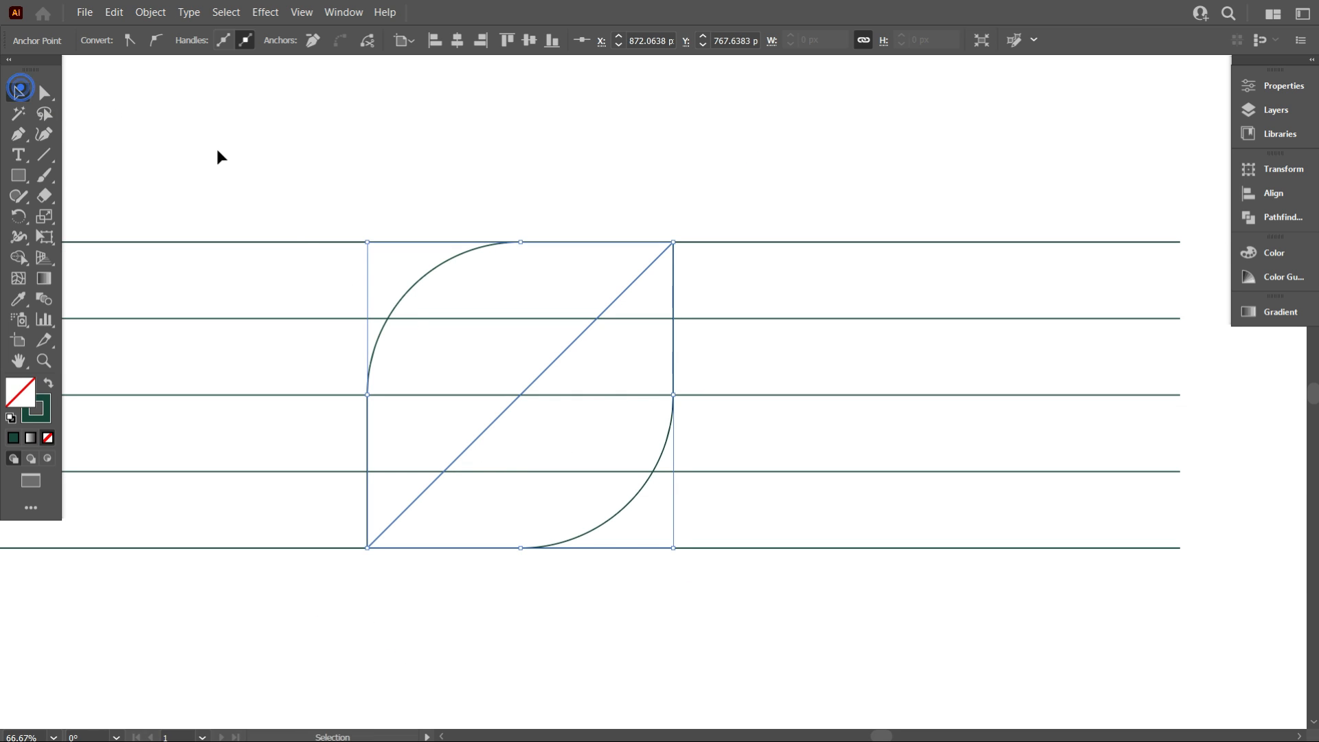
{"action": "left_click", "coordinate": [216, 147]}
{"action": "left_click_drag", "start_coordinate": [206, 134], "coordinate": [785, 663]}
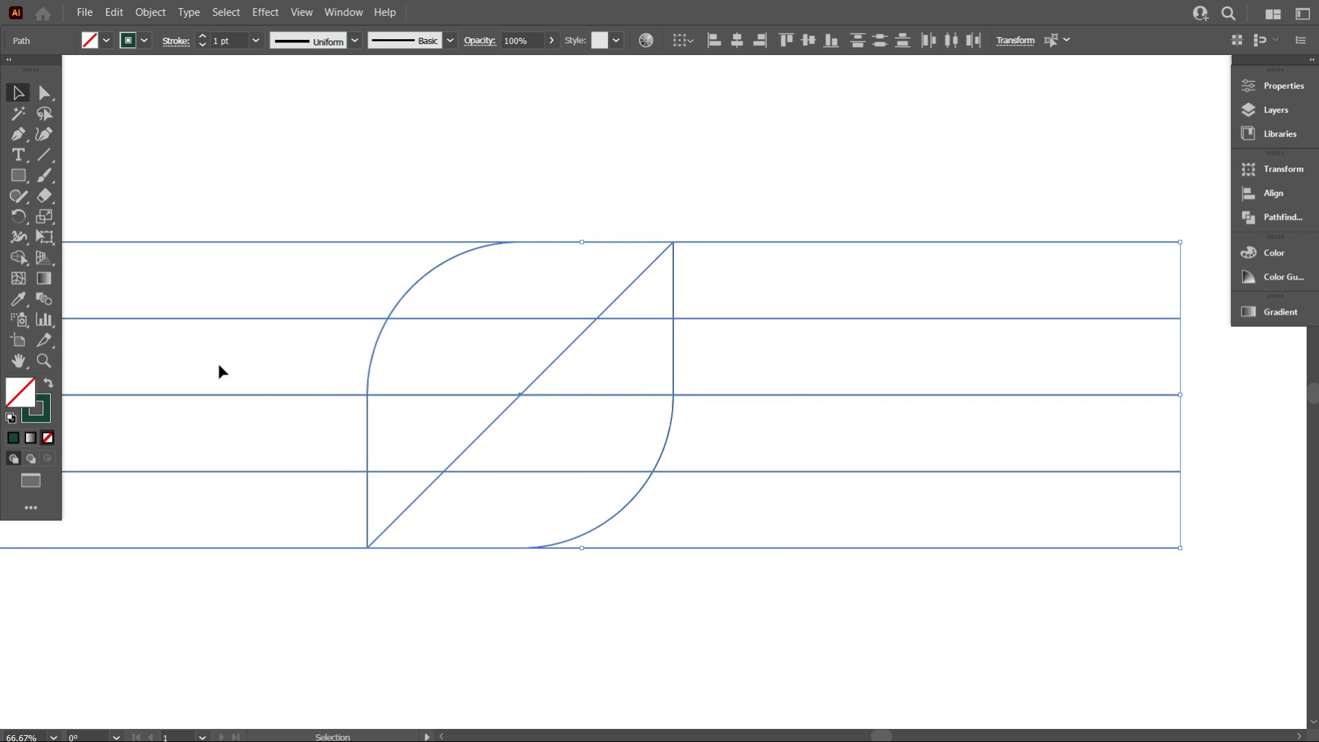
{"action": "left_click", "coordinate": [19, 257]}
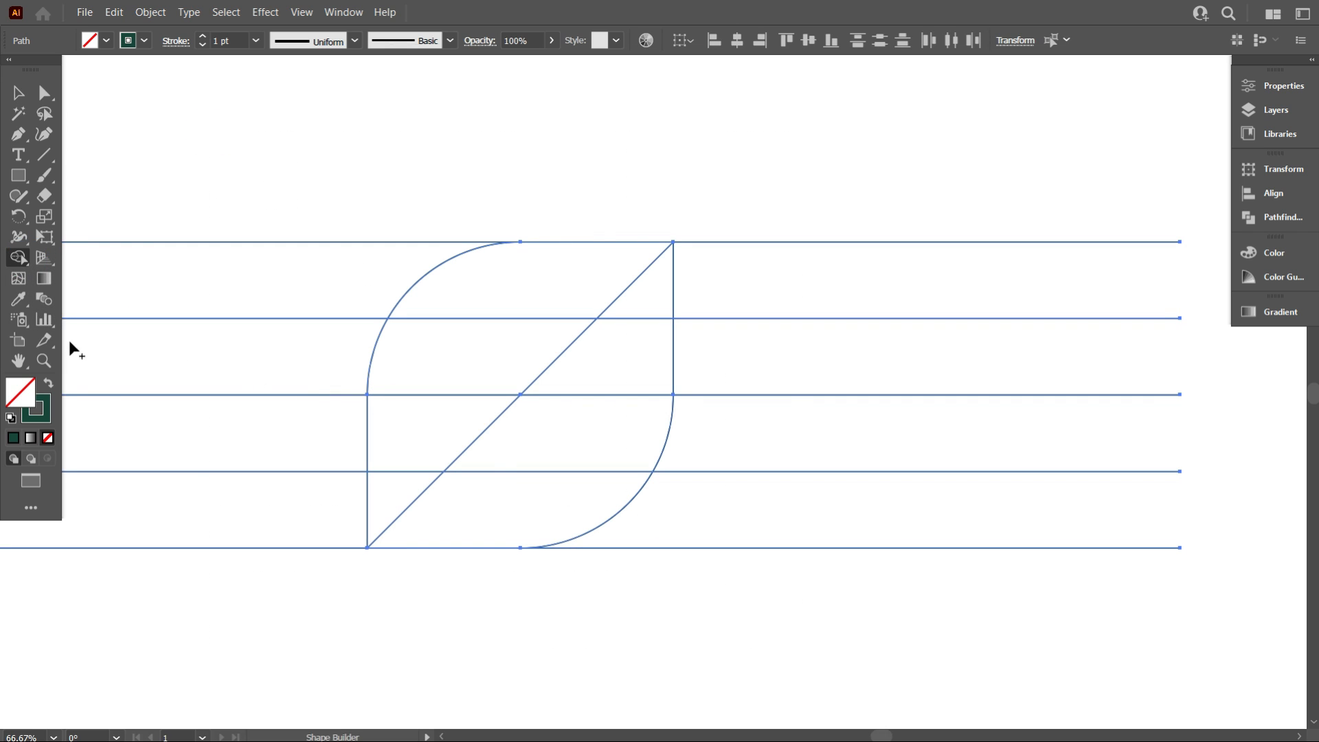
{"action": "left_click", "coordinate": [107, 42]}
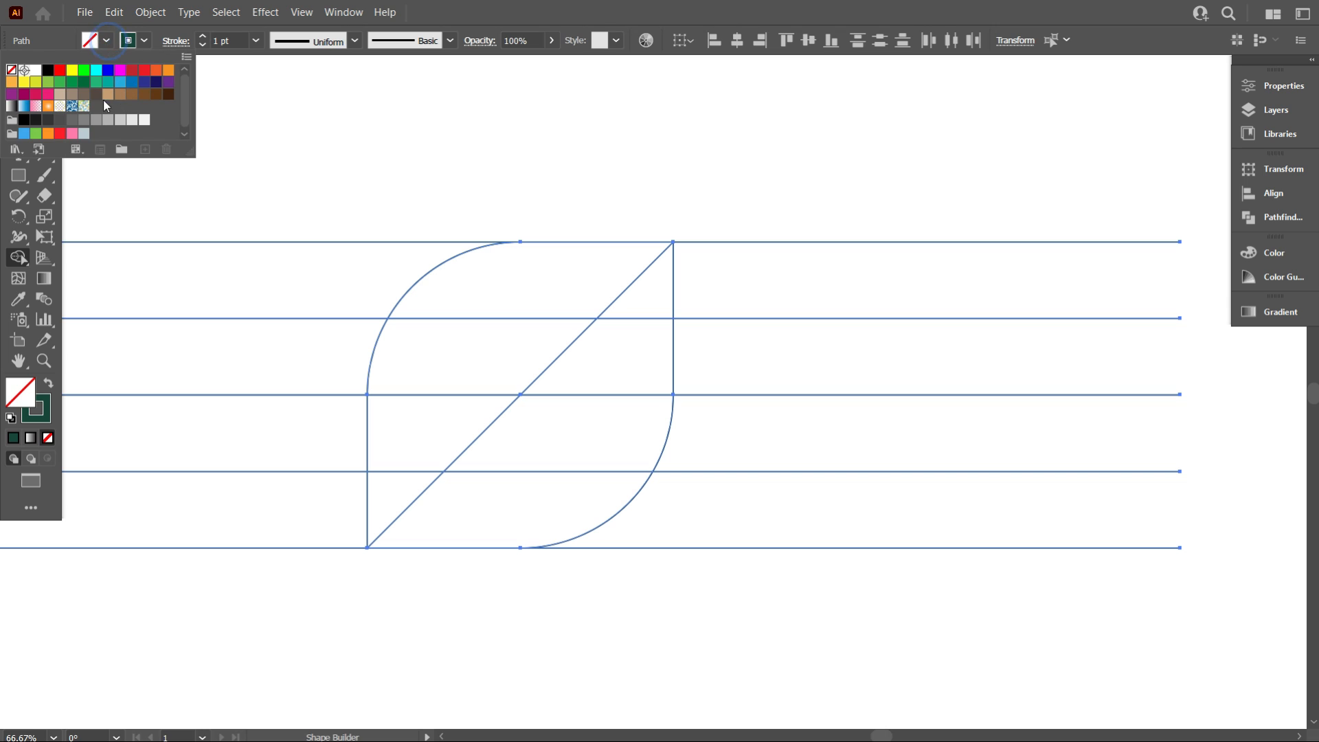
{"action": "left_click", "coordinate": [48, 72]}
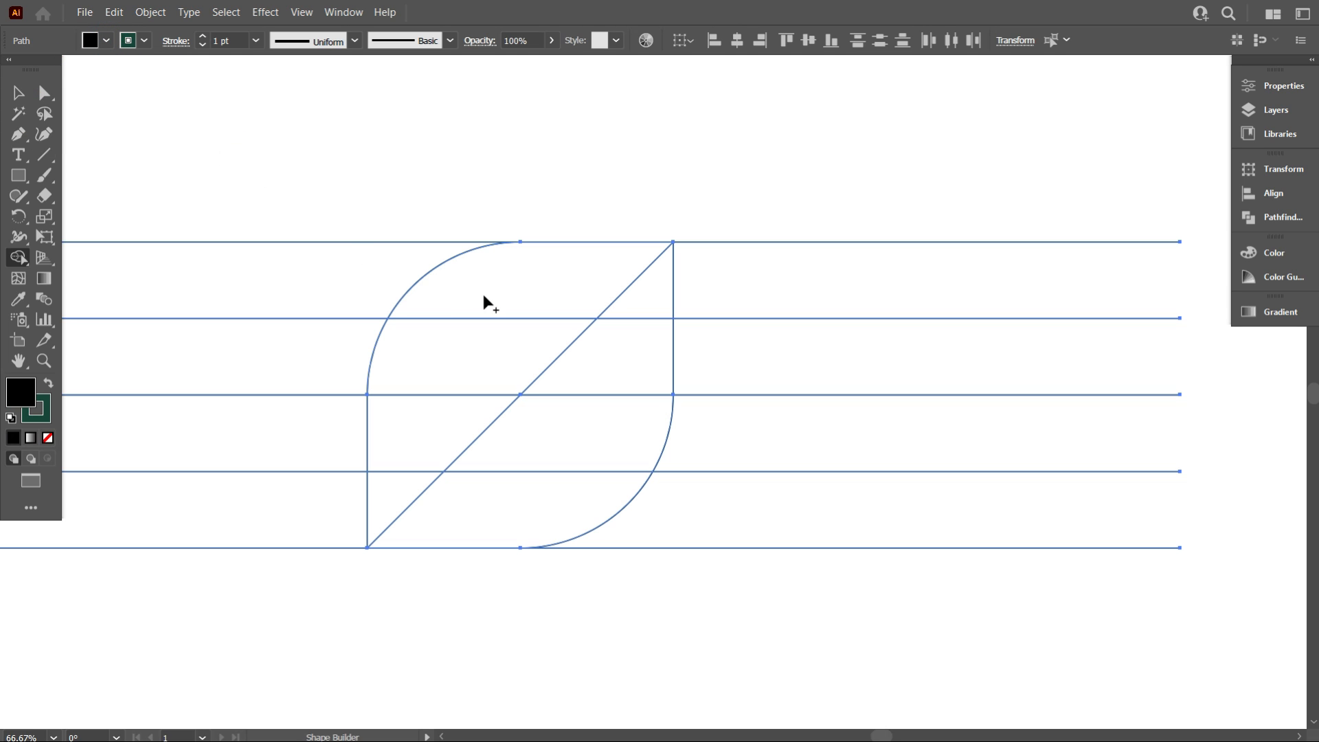
Fill every region inside the leaf outline with black using the Shape Builder
{"action": "left_click", "coordinate": [501, 296]}
{"action": "left_click", "coordinate": [628, 306]}
{"action": "left_click", "coordinate": [618, 362]}
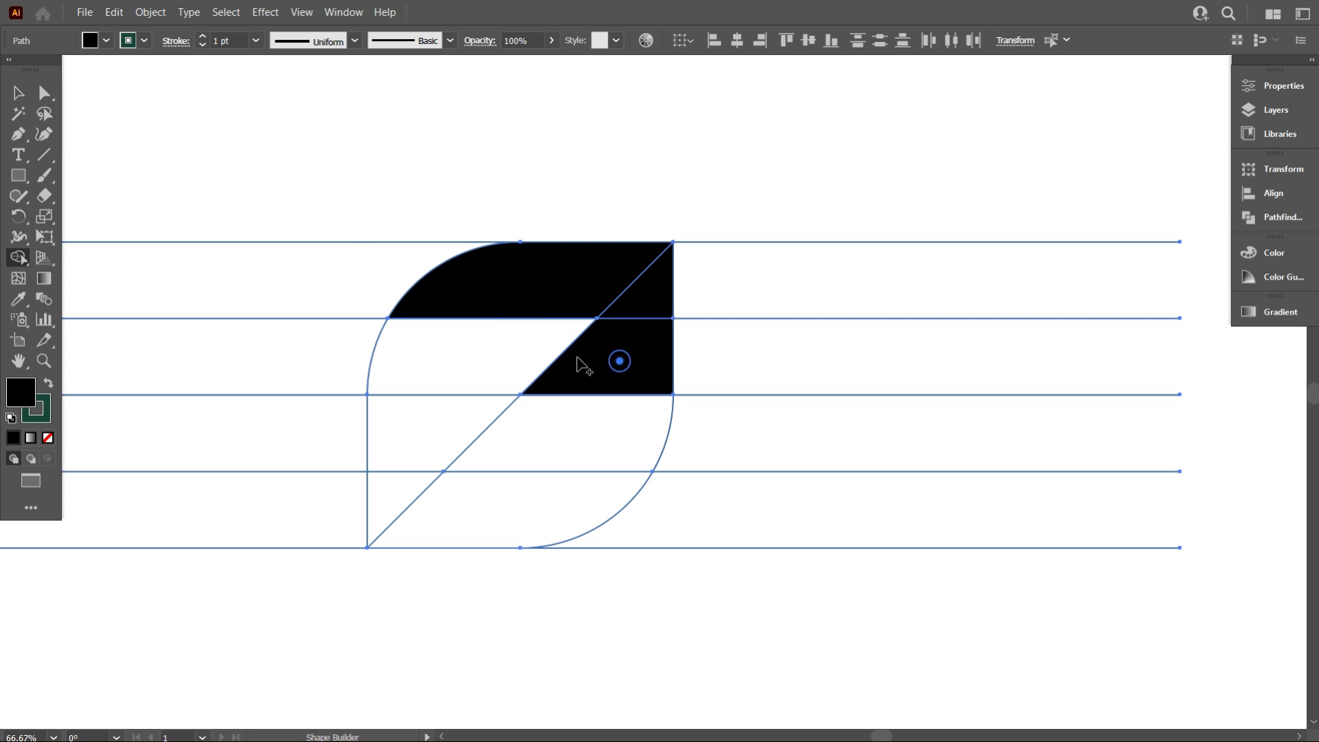
{"action": "left_click", "coordinate": [503, 335]}
{"action": "left_click", "coordinate": [447, 416]}
{"action": "left_click", "coordinate": [554, 448]}
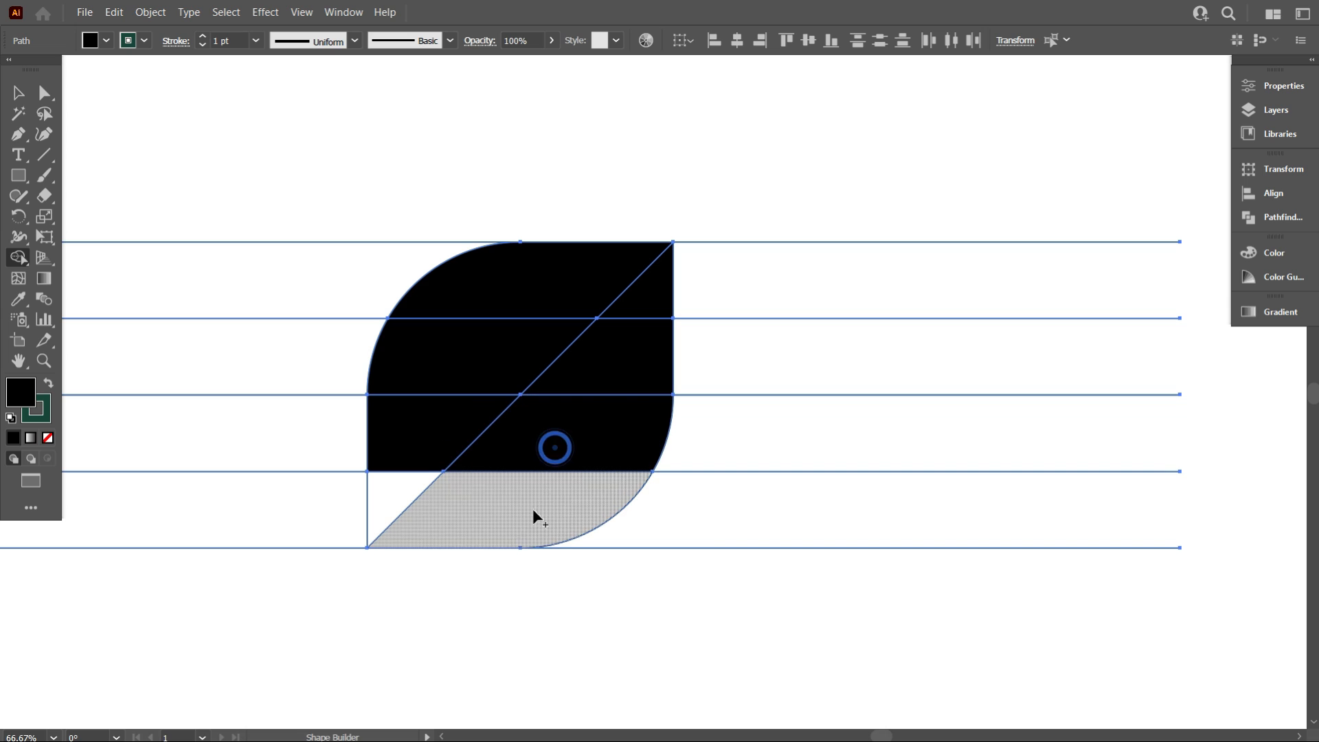
{"action": "left_click", "coordinate": [533, 510]}
{"action": "left_click", "coordinate": [399, 489]}
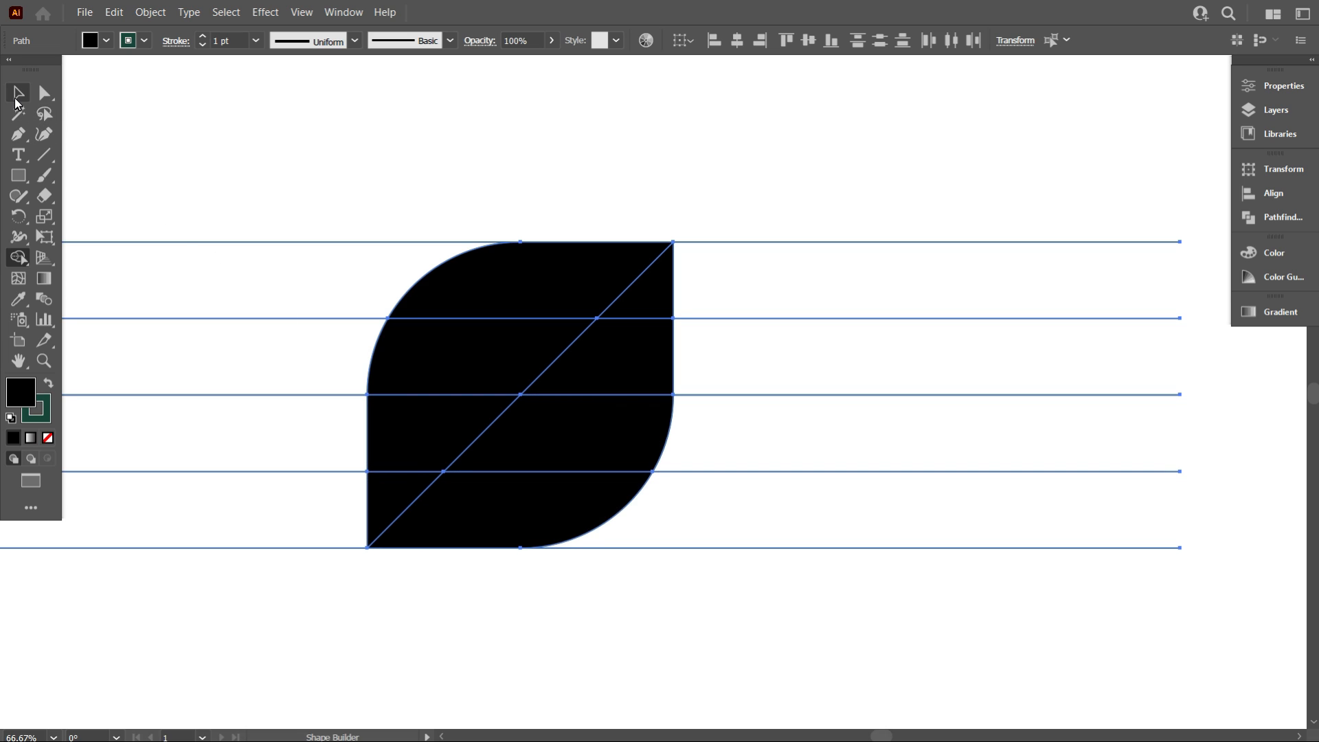
Delete the leftover line segments extending outside the leaf on both sides
{"action": "left_click", "coordinate": [16, 99]}
{"action": "left_click", "coordinate": [117, 112]}
{"action": "scroll", "coordinate": [316, 231], "scroll_direction": "down", "scroll_amount": 2}
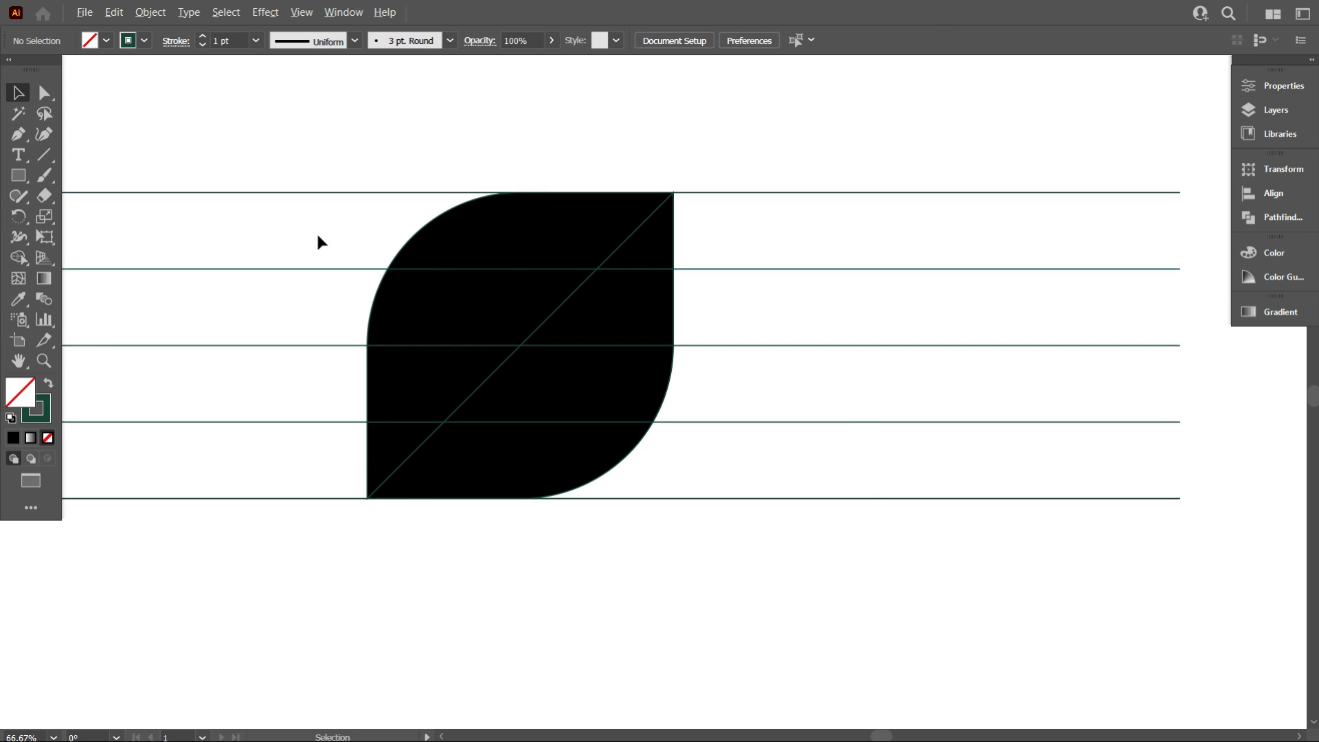
{"action": "scroll", "coordinate": [316, 231], "scroll_direction": "down", "scroll_amount": 1, "text": "alt"}
{"action": "left_click_drag", "start_coordinate": [662, 183], "coordinate": [802, 528]}
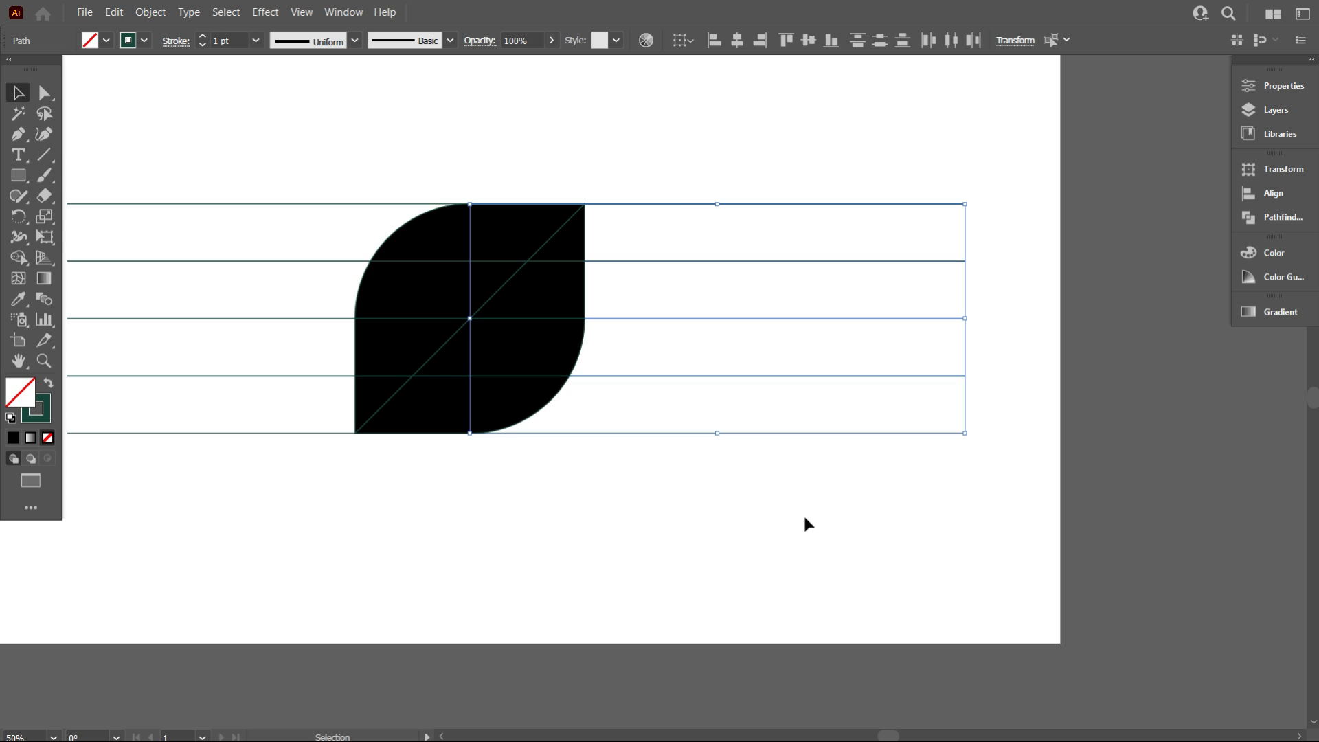
{"action": "key", "text": "Delete"}
{"action": "left_click_drag", "start_coordinate": [191, 149], "coordinate": [234, 499]}
{"action": "key", "text": "Delete"}
Select the filled leaf pieces and set their stroke to none
{"action": "scroll", "coordinate": [295, 508], "scroll_direction": "up", "scroll_amount": 1}
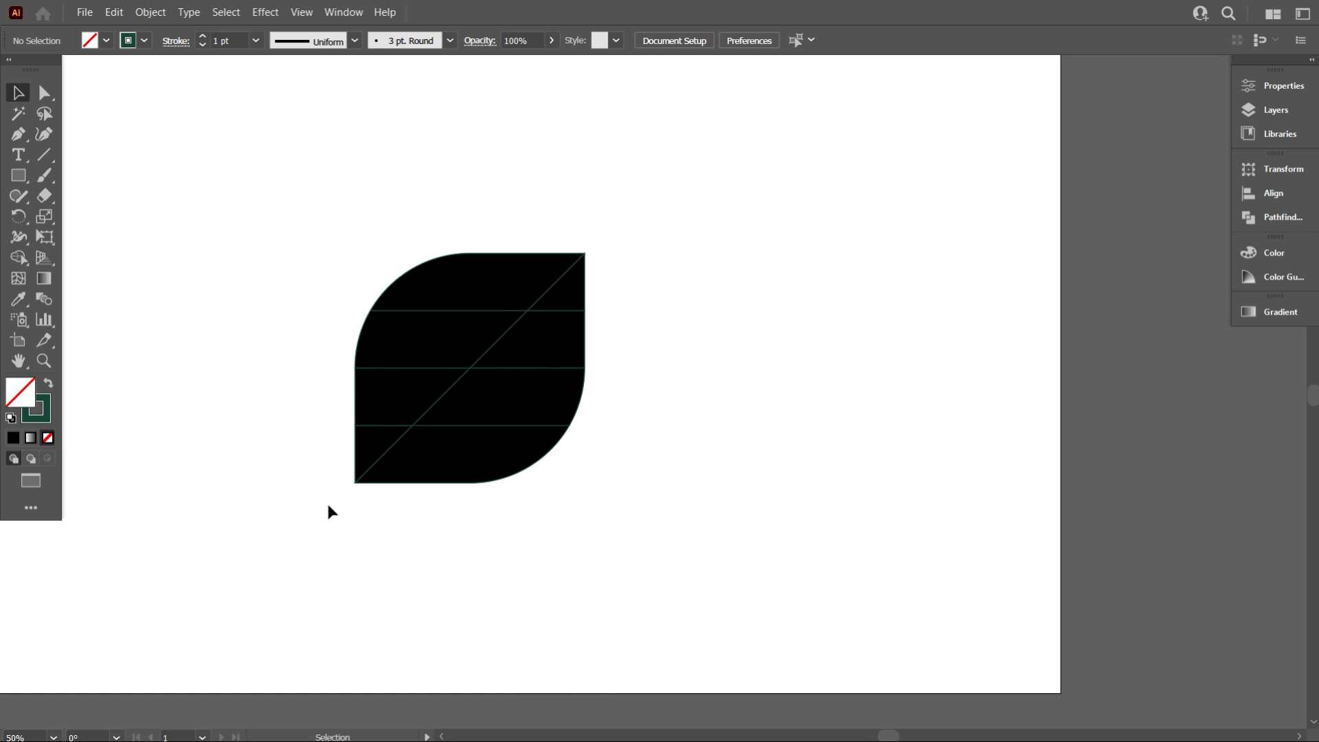
{"action": "left_click_drag", "start_coordinate": [195, 195], "coordinate": [707, 625]}
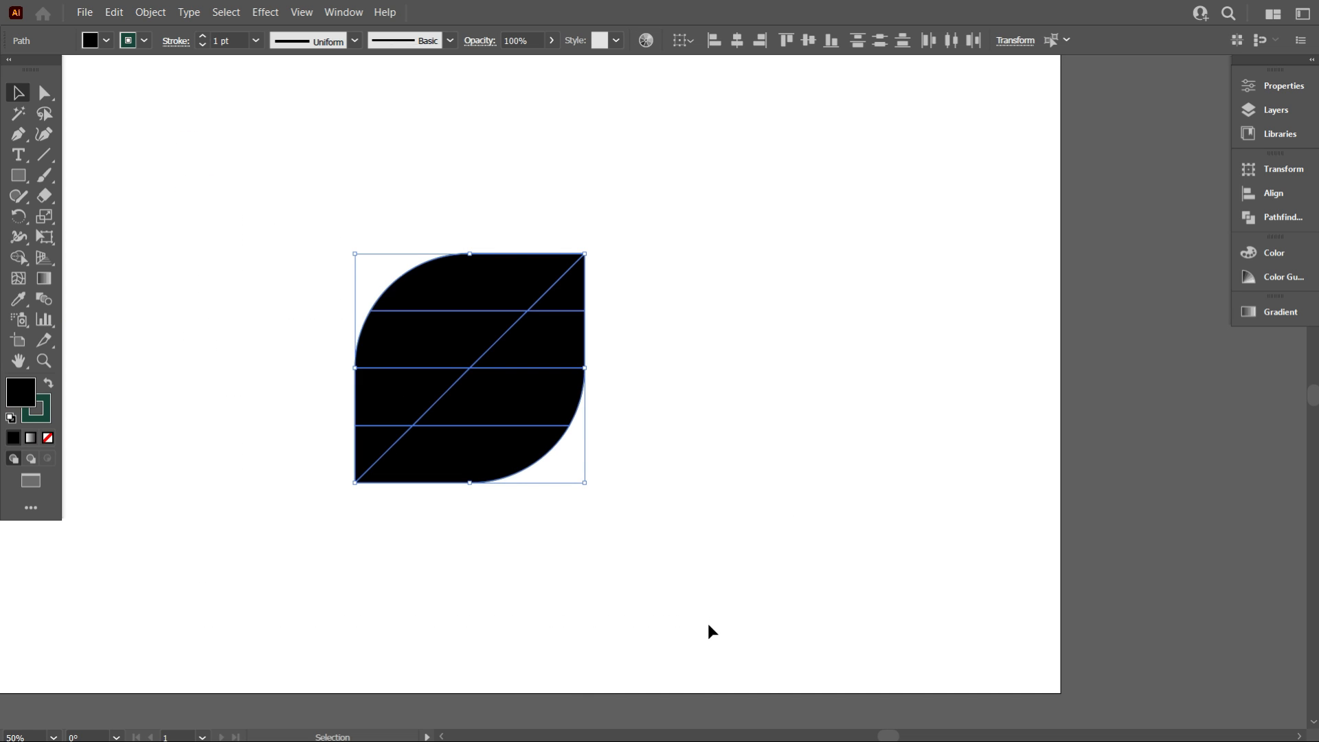
{"action": "scroll", "coordinate": [453, 434], "scroll_direction": "up", "scroll_amount": 1}
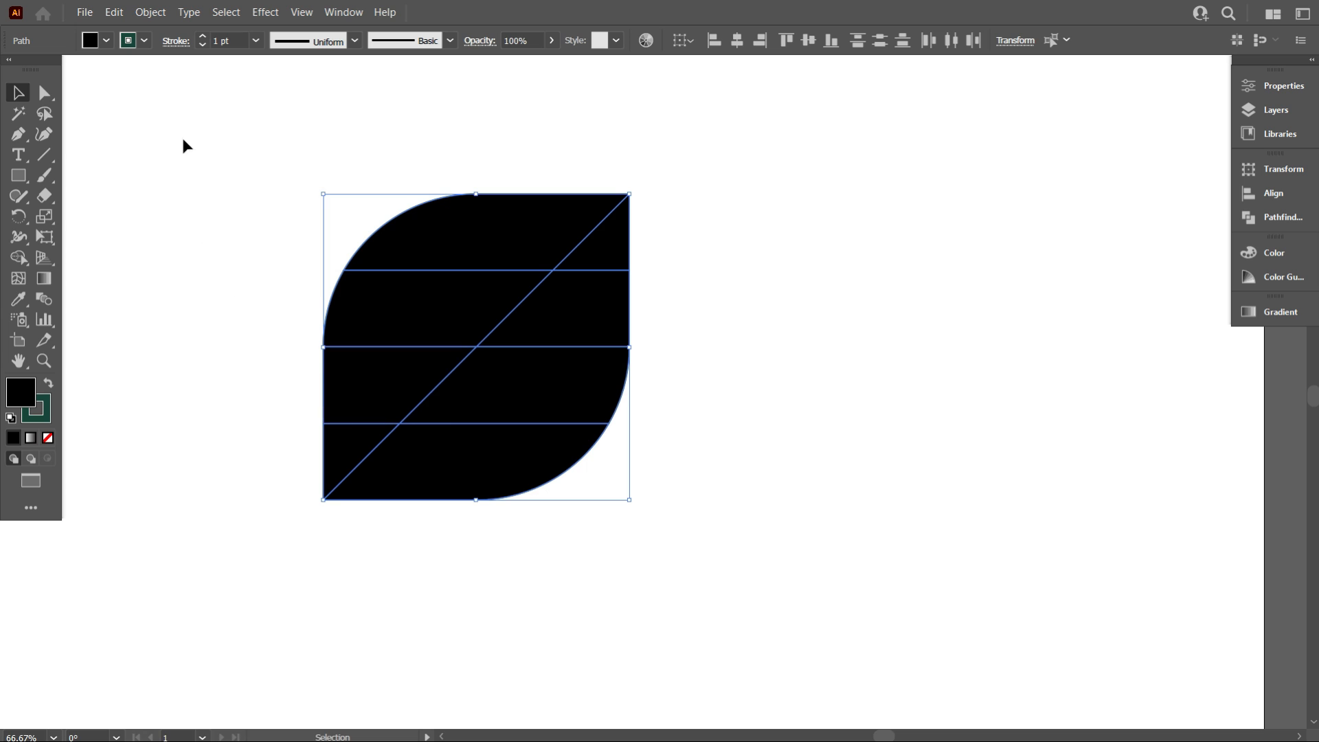
{"action": "left_click", "coordinate": [144, 40]}
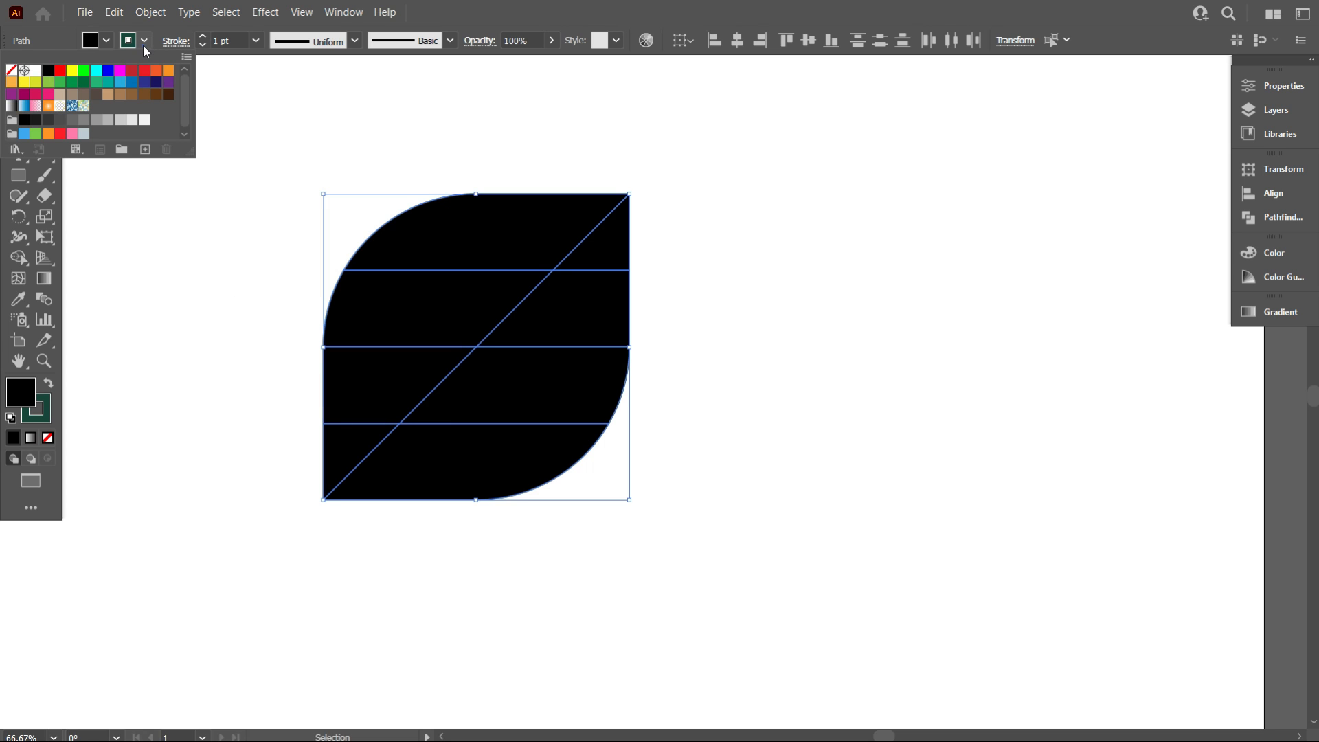
{"action": "left_click", "coordinate": [12, 70]}
Select the filled leaf pieces together with the lines and group them
{"action": "left_click", "coordinate": [215, 336]}
{"action": "scroll", "coordinate": [365, 485], "scroll_direction": "down", "scroll_amount": 2}
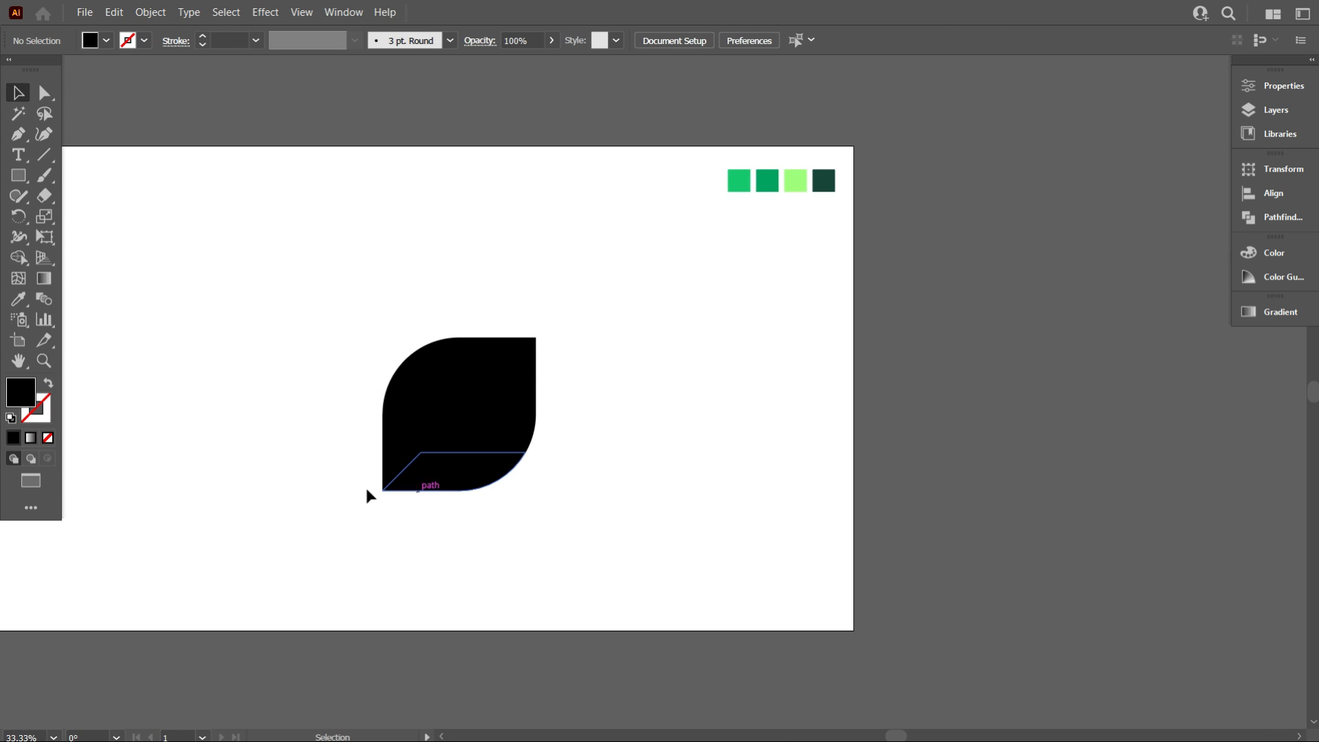
{"action": "left_click_drag", "start_coordinate": [255, 276], "coordinate": [588, 568]}
{"action": "scroll", "coordinate": [440, 430], "scroll_direction": "up", "scroll_amount": 2}
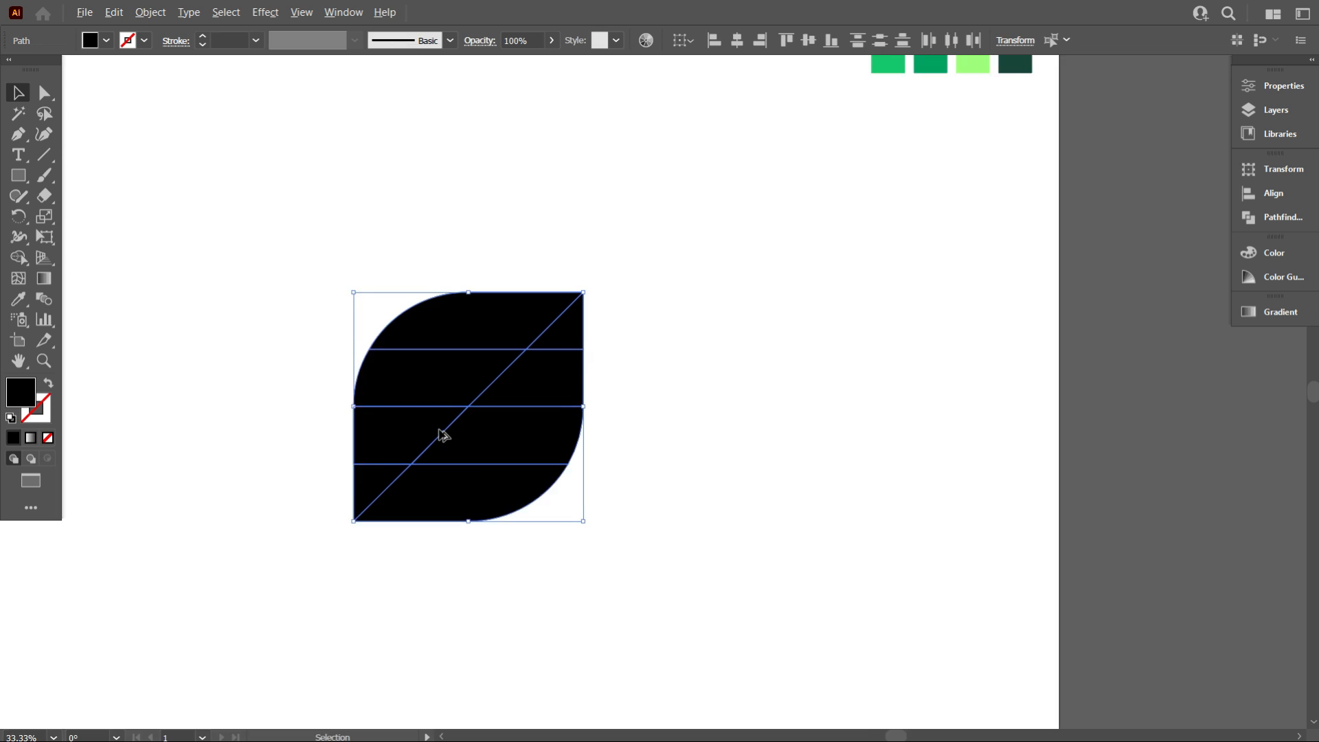
{"action": "scroll", "coordinate": [440, 433], "scroll_direction": "up", "scroll_amount": 1}
{"action": "right_click", "coordinate": [645, 295]}
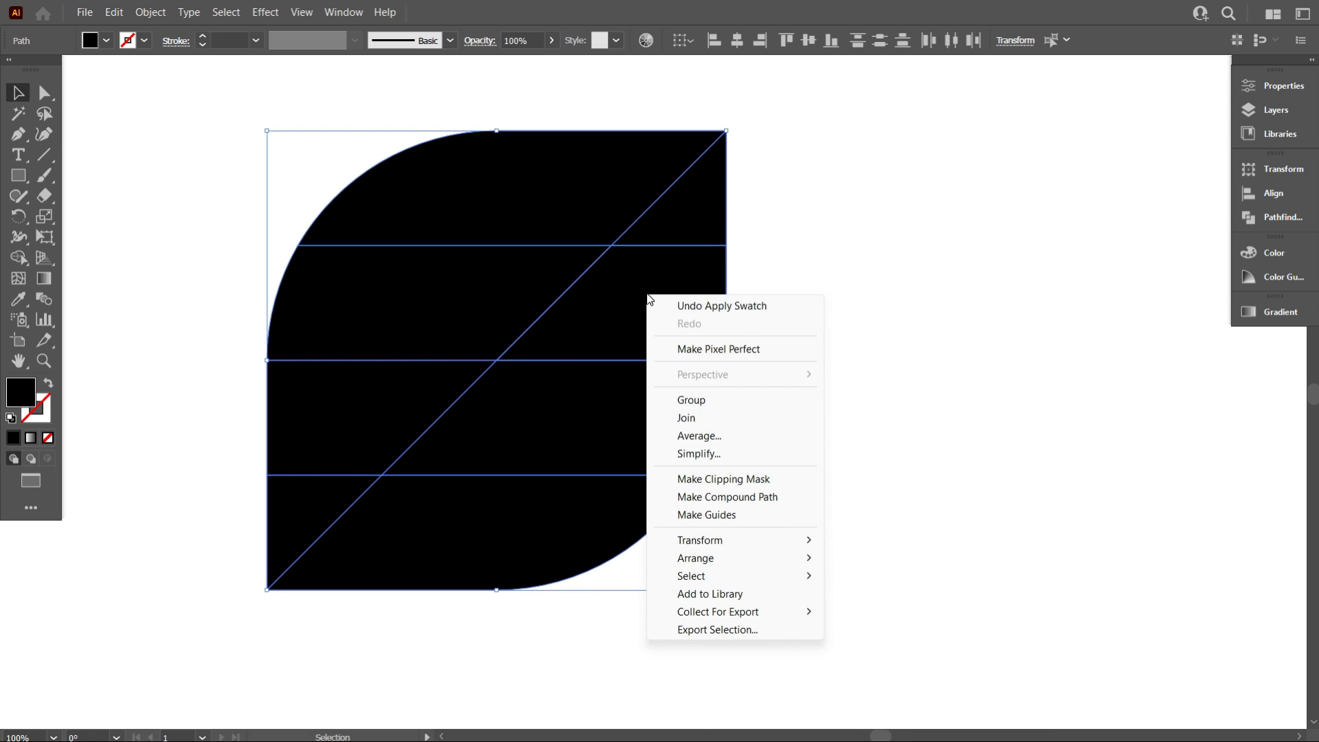
{"action": "left_click", "coordinate": [729, 400]}
Align the group to its vertical centre
{"action": "scroll", "coordinate": [729, 402], "scroll_direction": "down", "scroll_amount": 1}
{"action": "scroll", "coordinate": [738, 88], "scroll_direction": "down", "scroll_amount": 2}
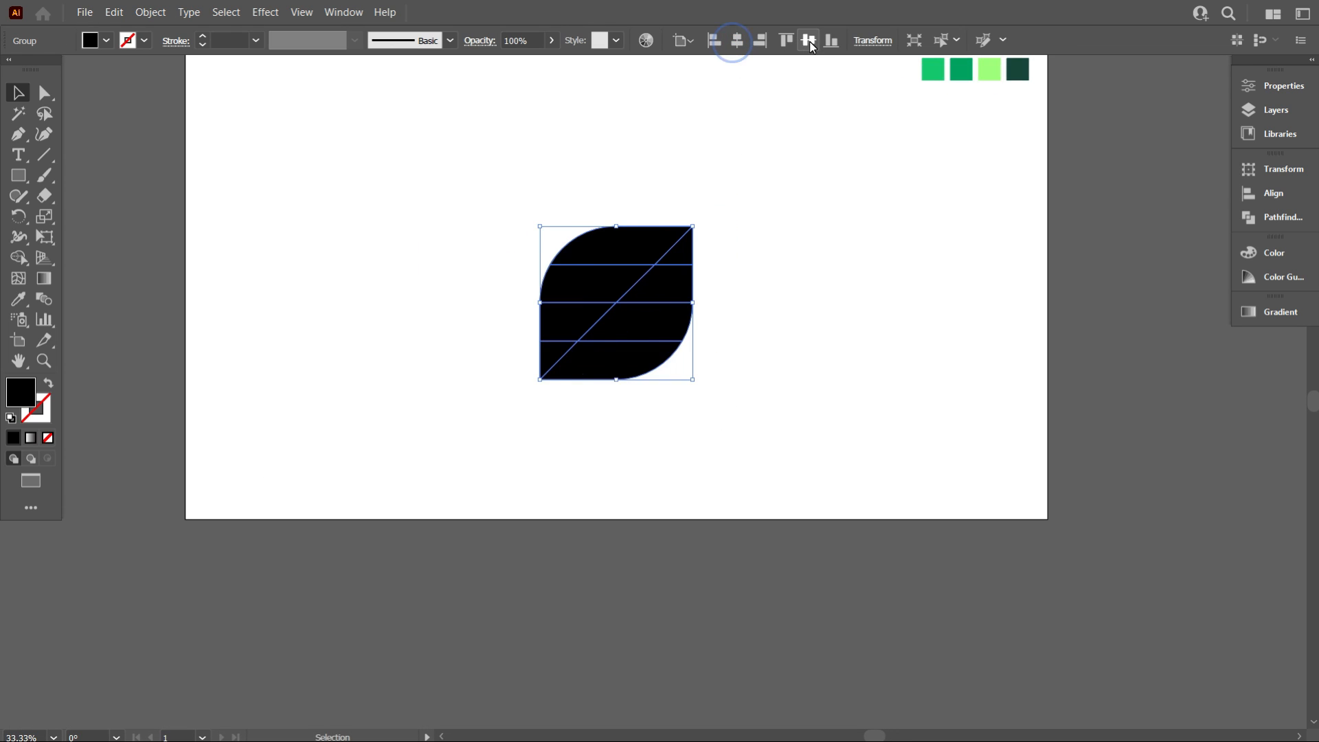
{"action": "scroll", "coordinate": [731, 303], "scroll_direction": "up", "scroll_amount": 1}
{"action": "scroll", "coordinate": [762, 306], "scroll_direction": "up", "scroll_amount": 1}
{"action": "left_click", "coordinate": [803, 309]}
{"action": "scroll", "coordinate": [811, 494], "scroll_direction": "up", "scroll_amount": 1}
{"action": "left_click", "coordinate": [640, 426]}
{"action": "scroll", "coordinate": [640, 425], "scroll_direction": "up", "scroll_amount": 1}
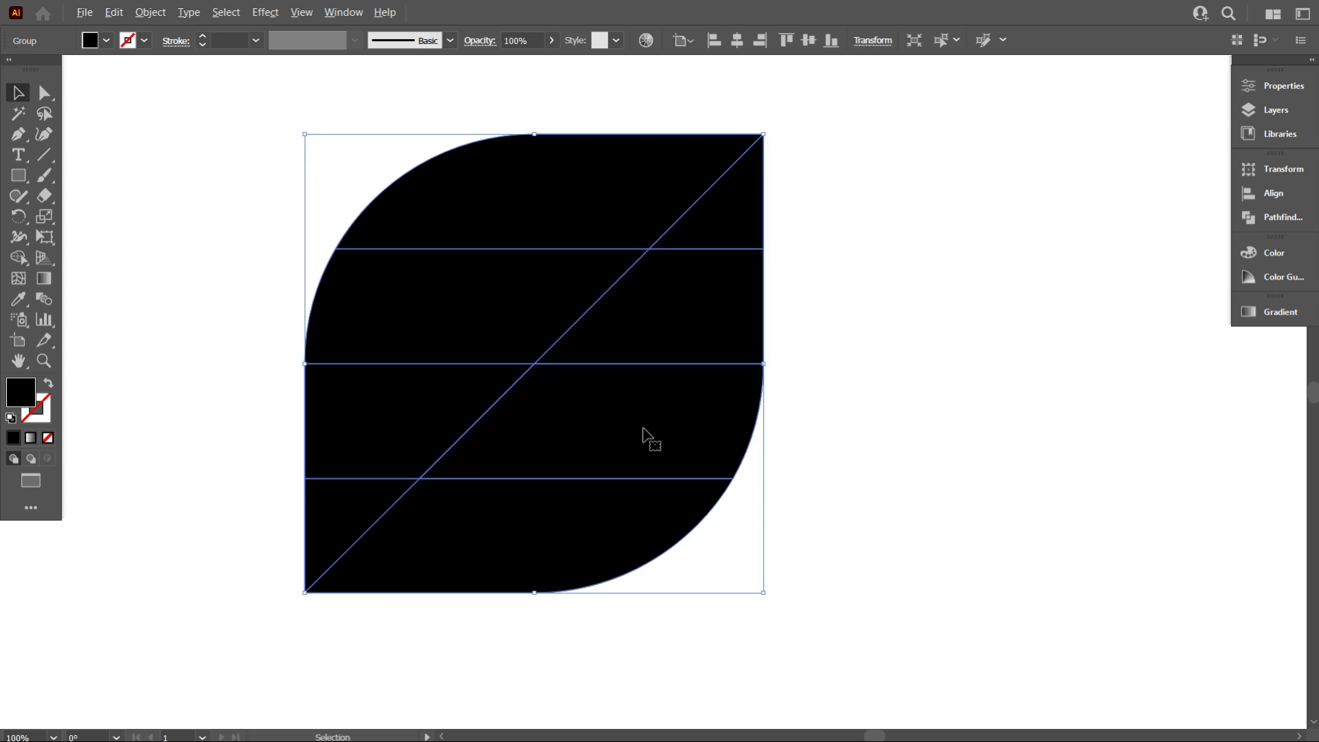
Reselect the group, copy it and paste the copy in place
{"action": "scroll", "coordinate": [523, 413], "scroll_direction": "down", "scroll_amount": 1}
{"action": "left_click", "coordinate": [924, 397]}
{"action": "scroll", "coordinate": [332, 515], "scroll_direction": "up", "scroll_amount": 1}
{"action": "scroll", "coordinate": [454, 337], "scroll_direction": "up", "scroll_amount": 1}
{"action": "scroll", "coordinate": [467, 323], "scroll_direction": "down", "scroll_amount": 1}
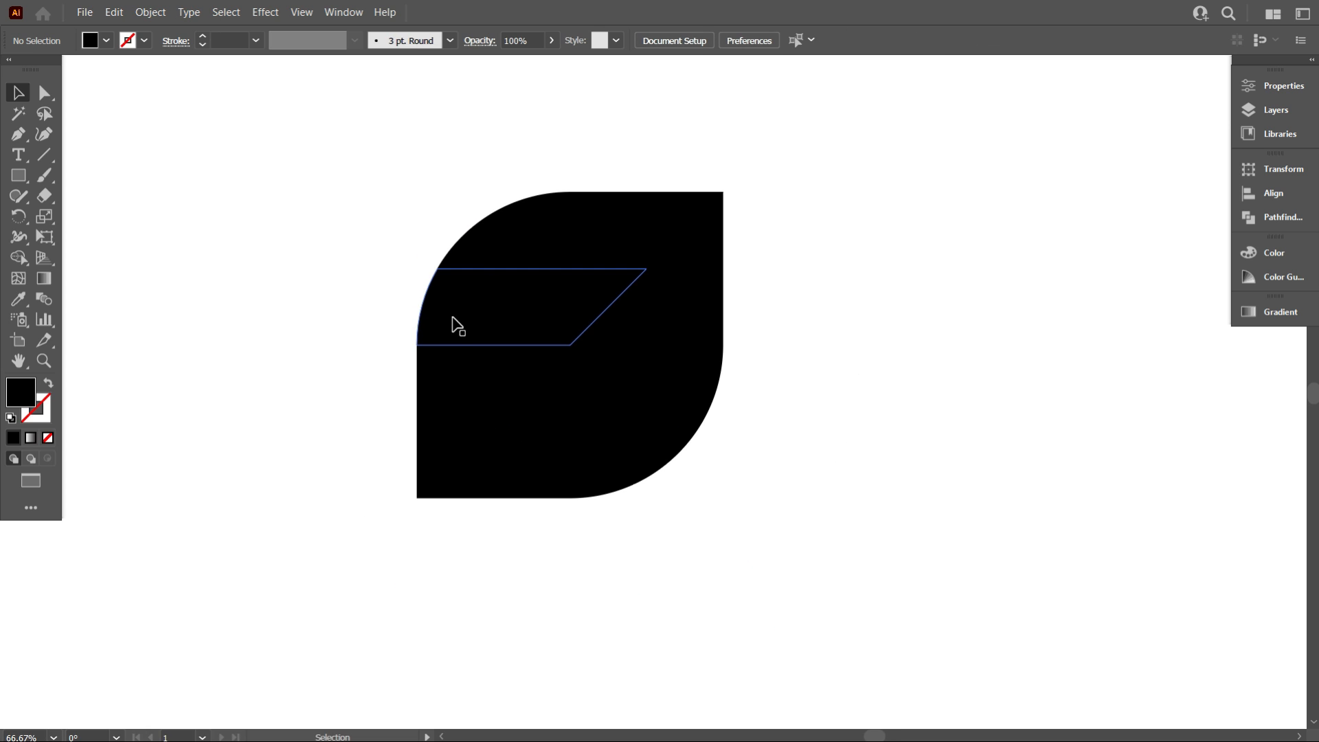
{"action": "left_click", "coordinate": [453, 329]}
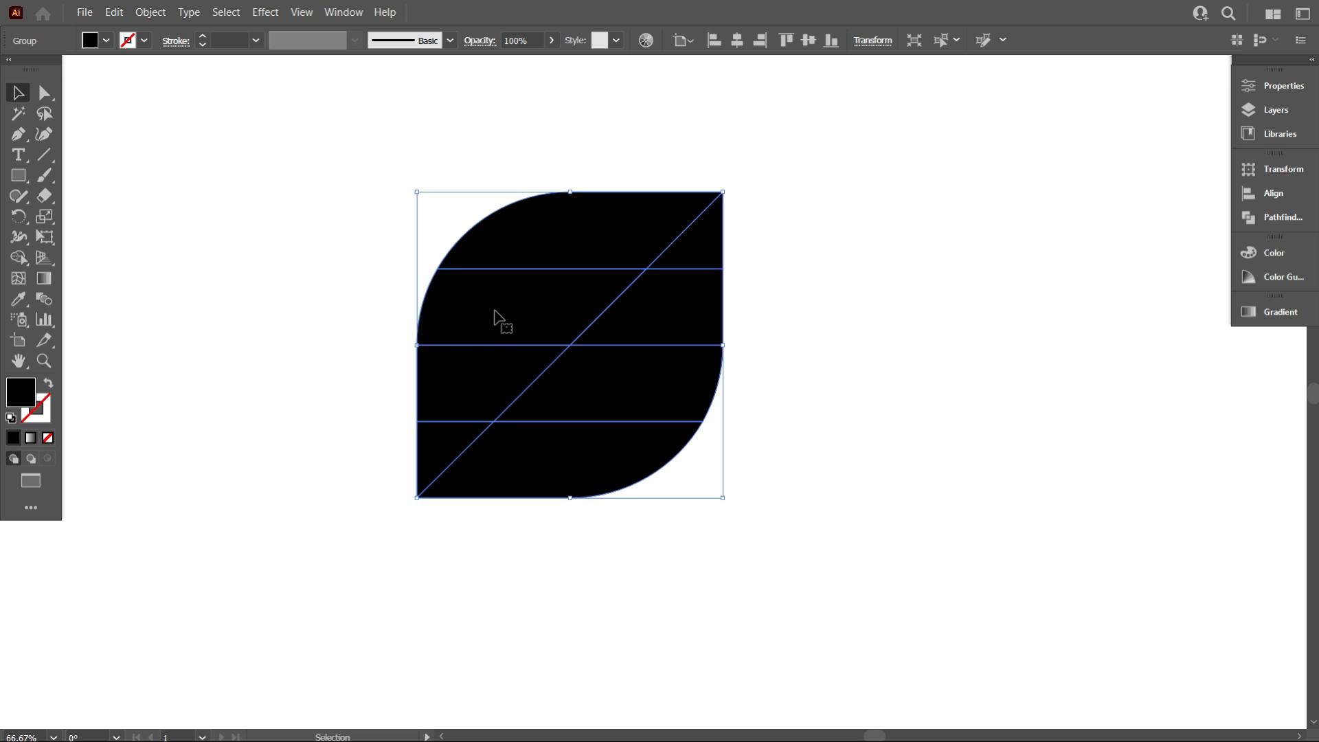
{"action": "left_click", "coordinate": [111, 14]}
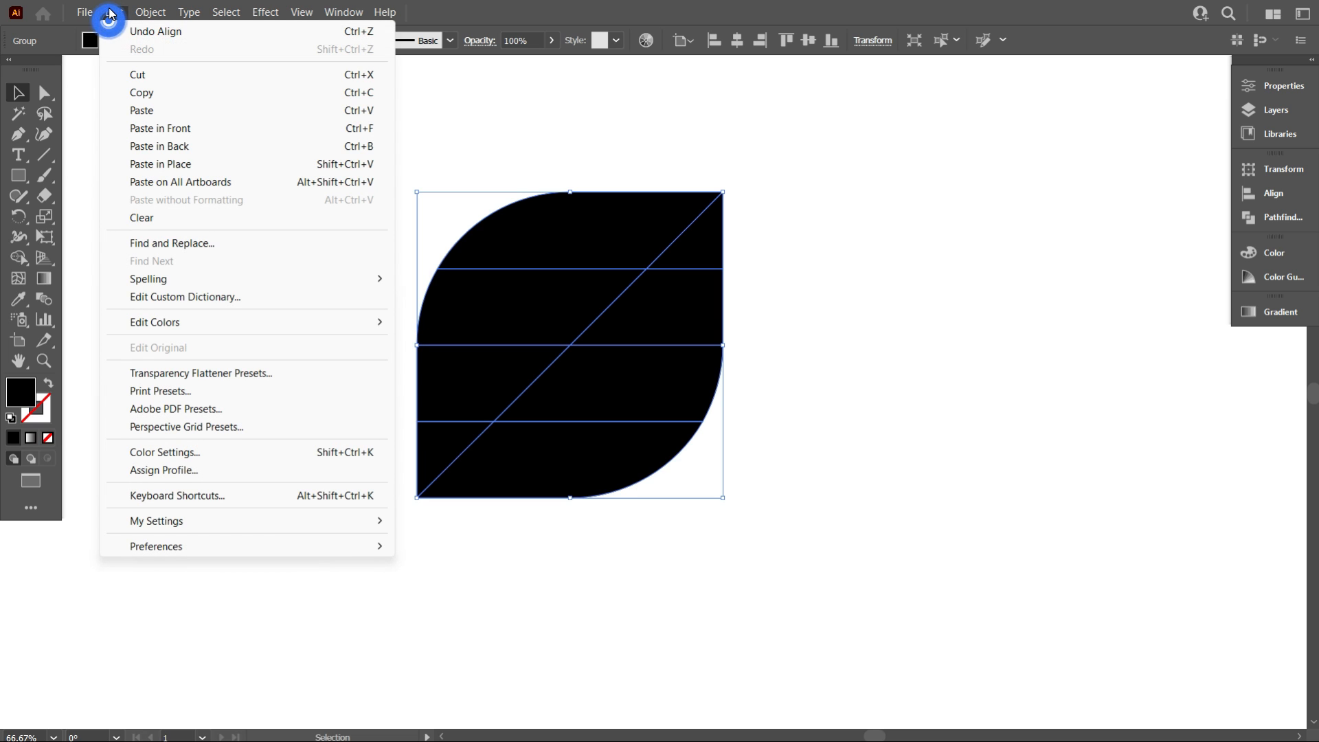
{"action": "left_click", "coordinate": [138, 93]}
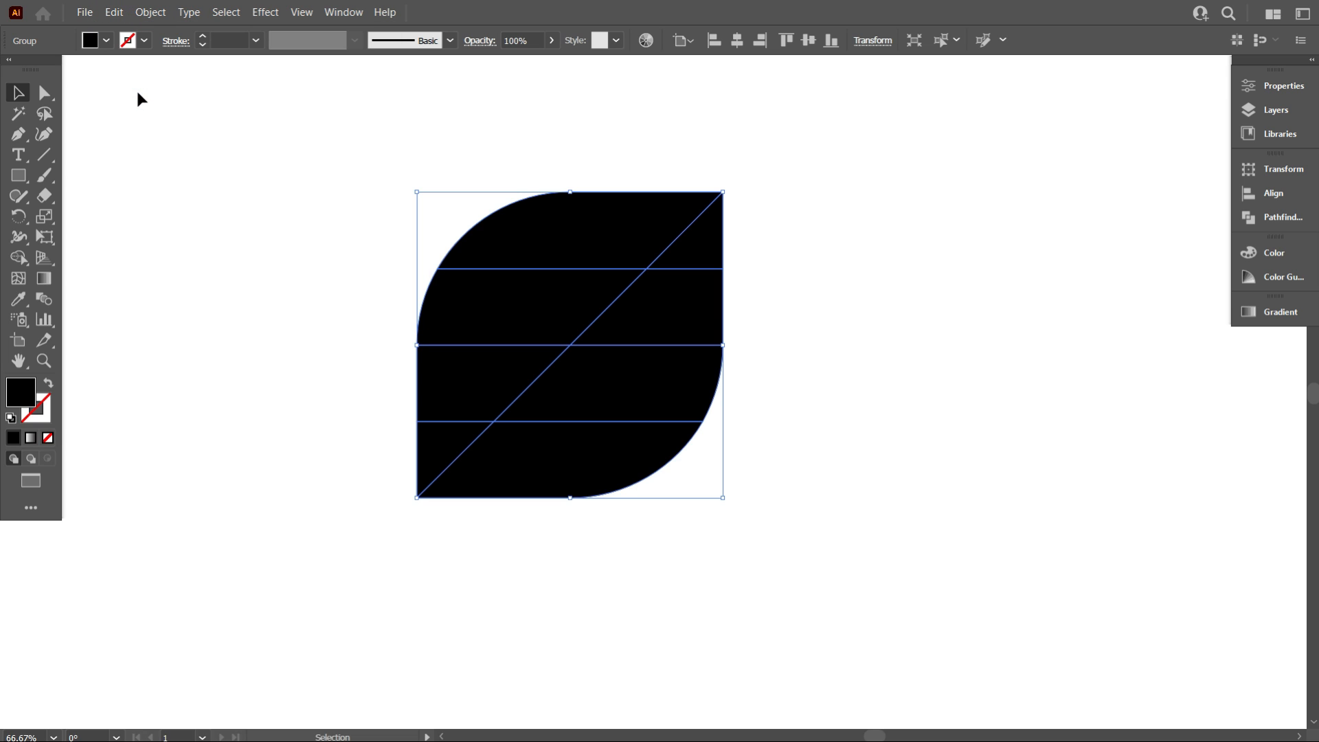
{"action": "left_click", "coordinate": [114, 13]}
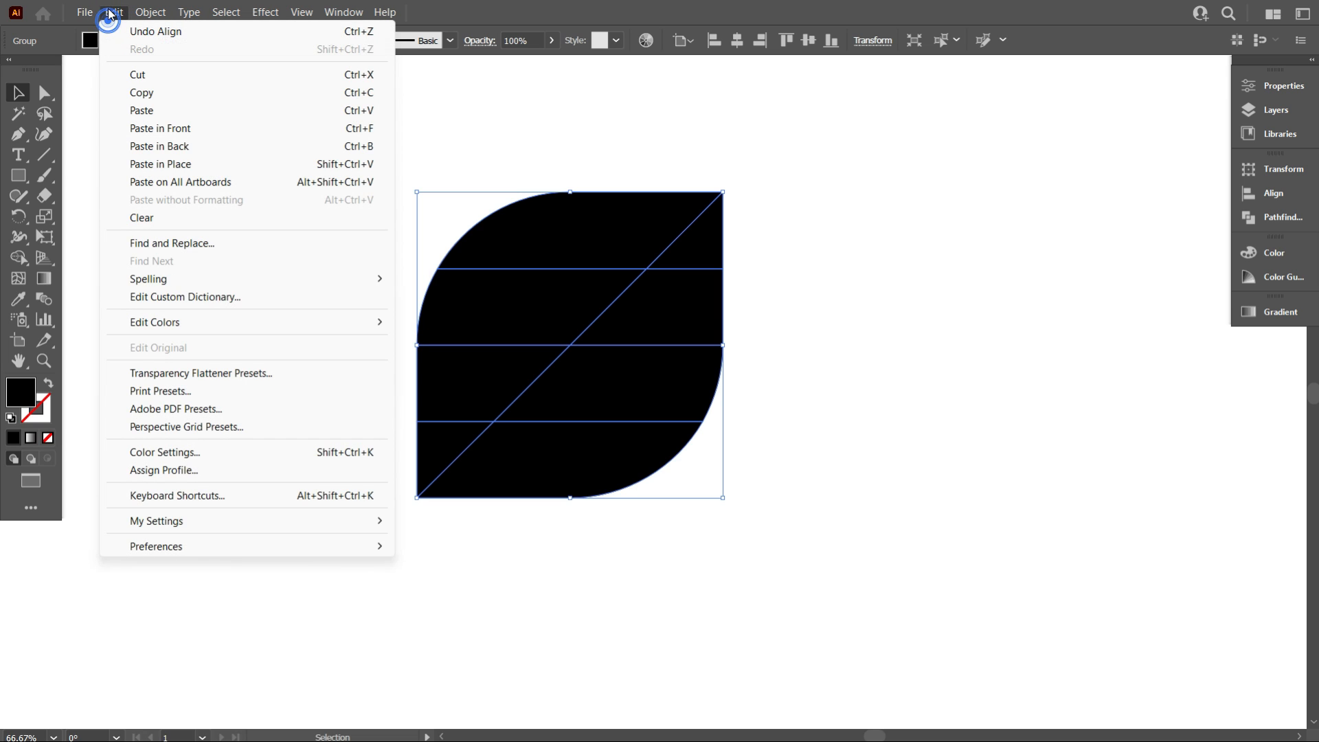
{"action": "left_click", "coordinate": [166, 163]}
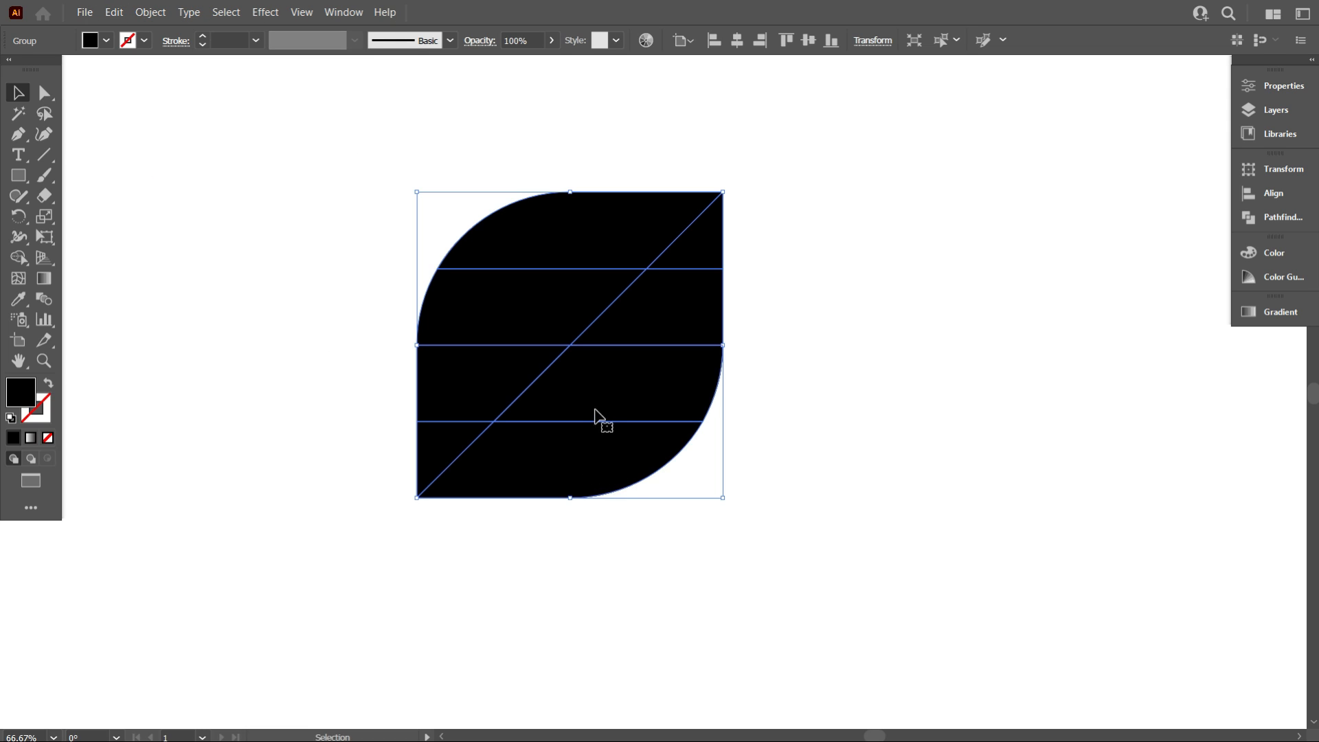
Try moving the pasted copy to the right of the original leaf
{"action": "left_click_drag", "start_coordinate": [593, 412], "coordinate": [935, 433]}
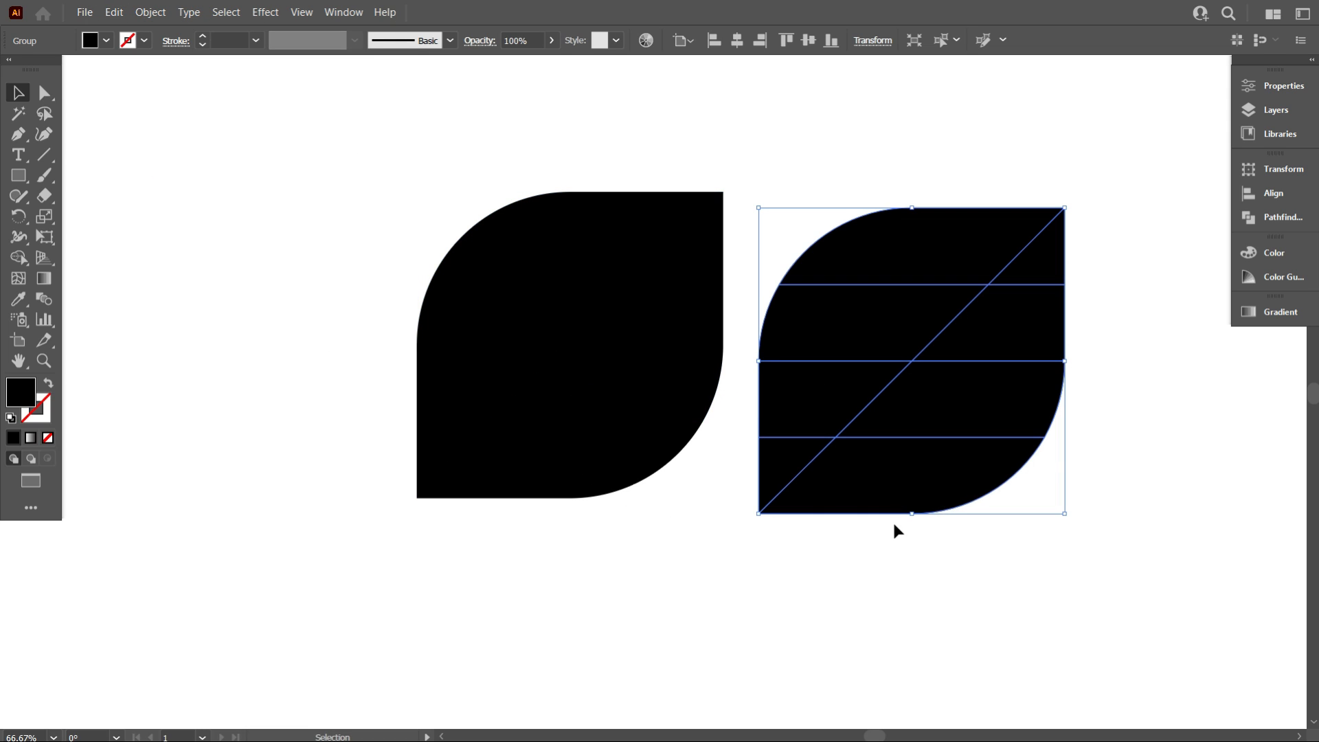
{"action": "key", "text": "a"}
{"action": "key", "text": "v"}
{"action": "key", "text": "ctrl+z"}
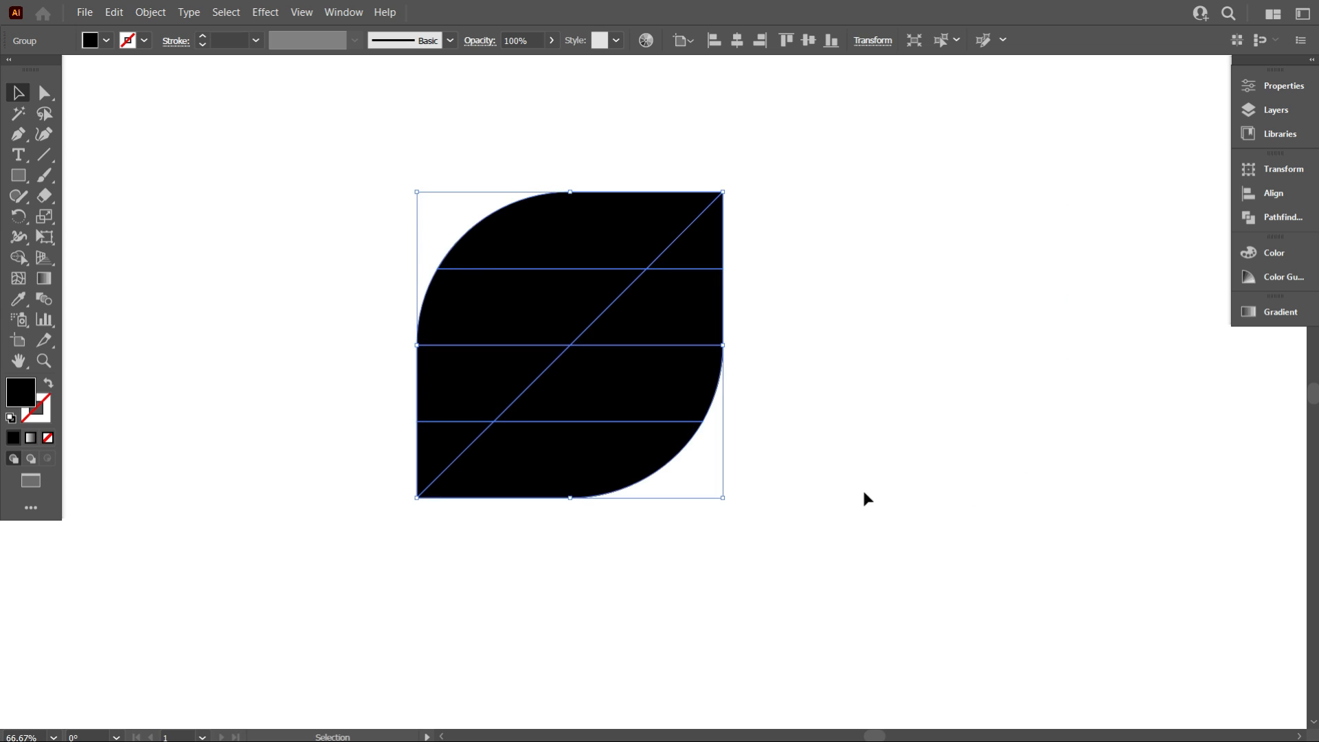
Select the group's pieces directly and round all their corners to about 8.2 px
{"action": "left_click", "coordinate": [797, 468]}
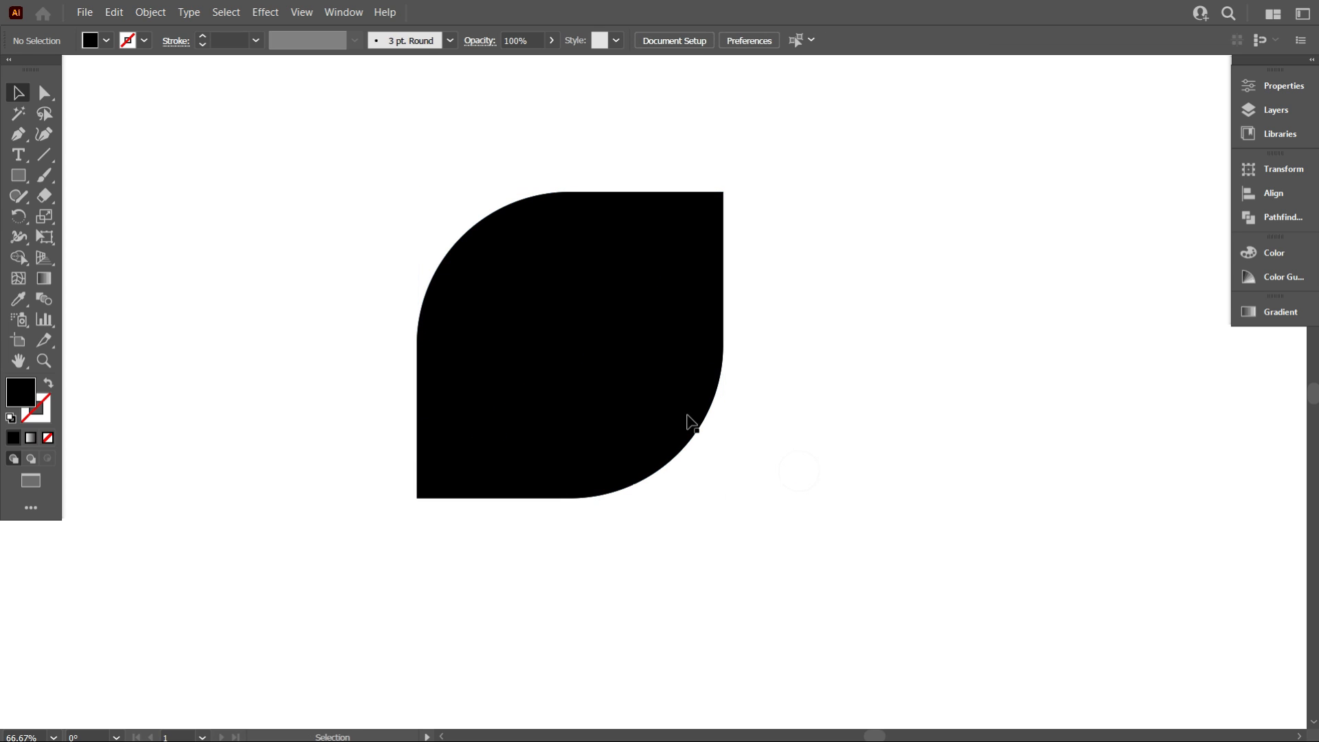
{"action": "left_click", "coordinate": [542, 303]}
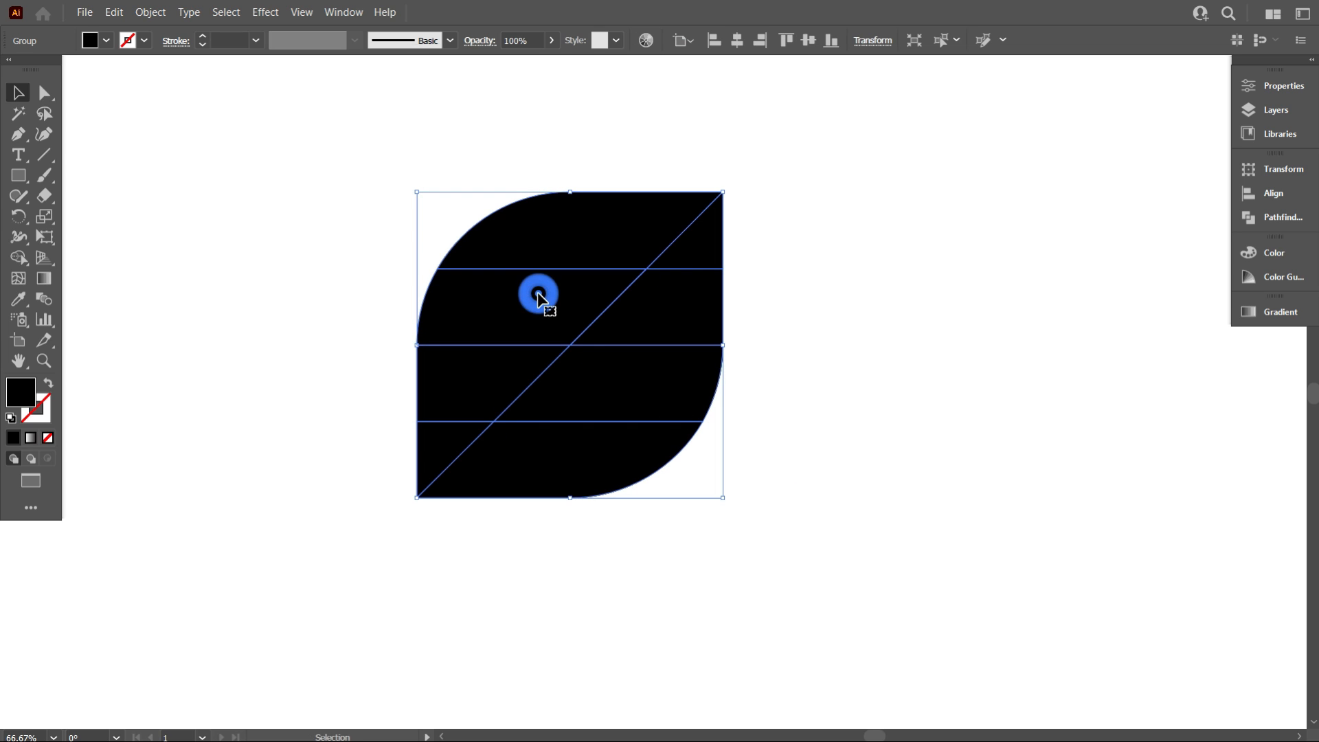
{"action": "left_click", "coordinate": [45, 94]}
{"action": "scroll", "coordinate": [666, 277], "scroll_direction": "up", "scroll_amount": 2}
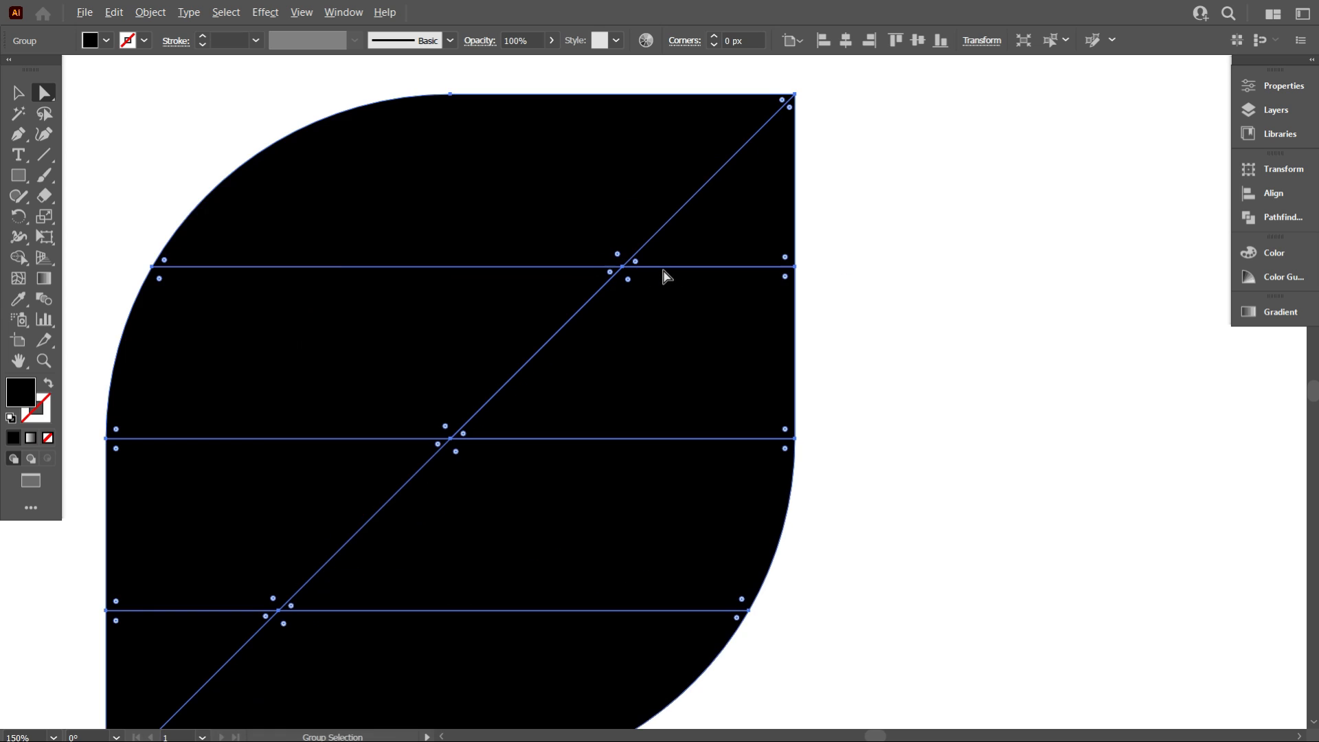
{"action": "mouse_move", "coordinate": [637, 266]}
{"action": "left_mouse_down"}
{"action": "mouse_move", "coordinate": [666, 259]}
{"action": "mouse_move", "coordinate": [633, 271]}
{"action": "left_mouse_up"}
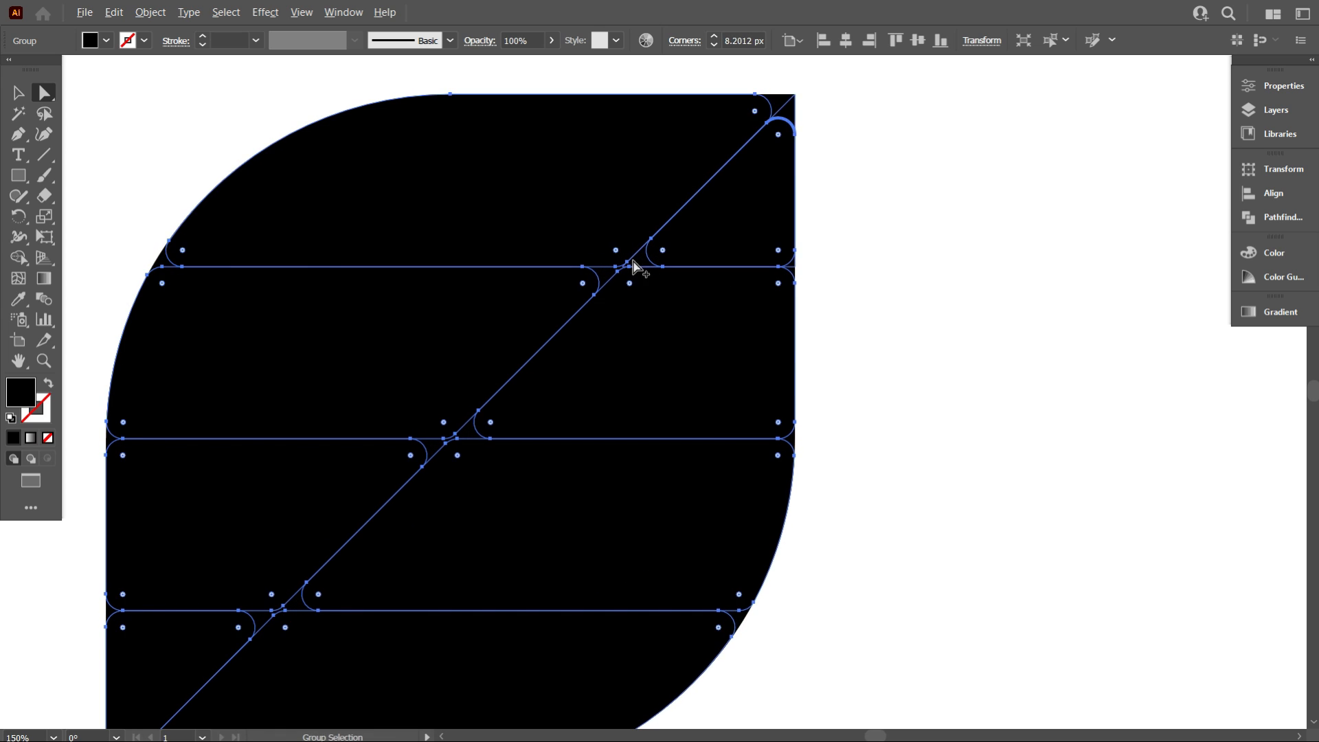
Select all pieces and, with the Shape Builder, merge the corner slivers around the upper-right triangle into neighbouring pieces
{"action": "scroll", "coordinate": [633, 271], "scroll_direction": "down", "scroll_amount": 1}
{"action": "scroll", "coordinate": [591, 330], "scroll_direction": "down", "scroll_amount": 1}
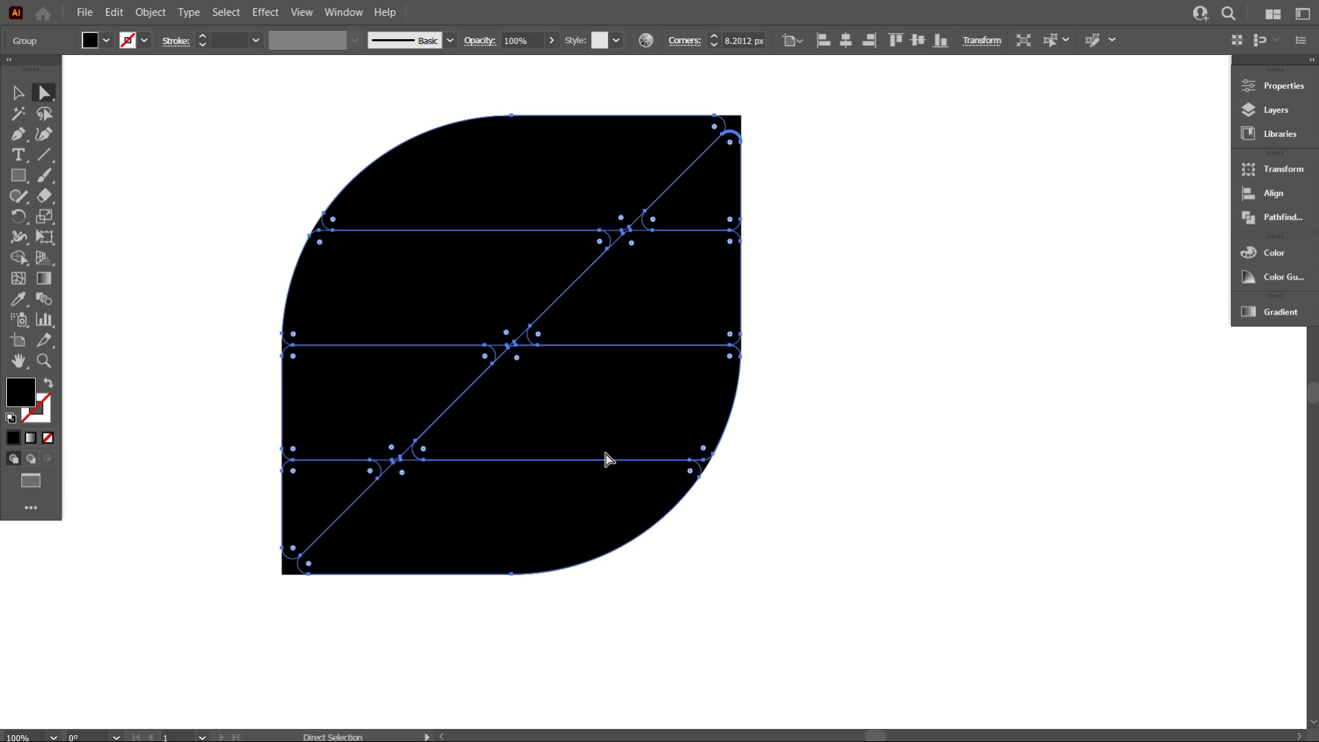
{"action": "scroll", "coordinate": [608, 458], "scroll_direction": "up", "scroll_amount": 1}
{"action": "scroll", "coordinate": [612, 456], "scroll_direction": "down", "scroll_amount": 1}
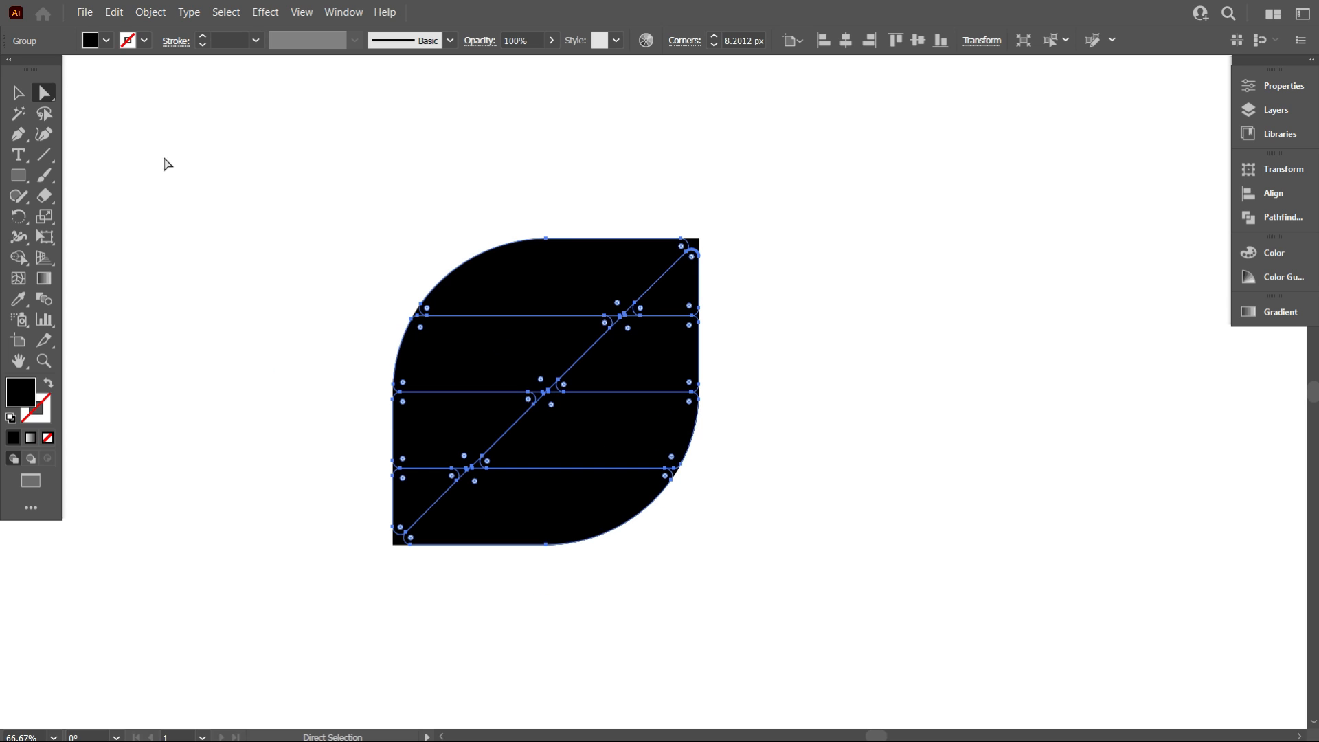
{"action": "left_click", "coordinate": [19, 92]}
{"action": "left_click", "coordinate": [212, 185]}
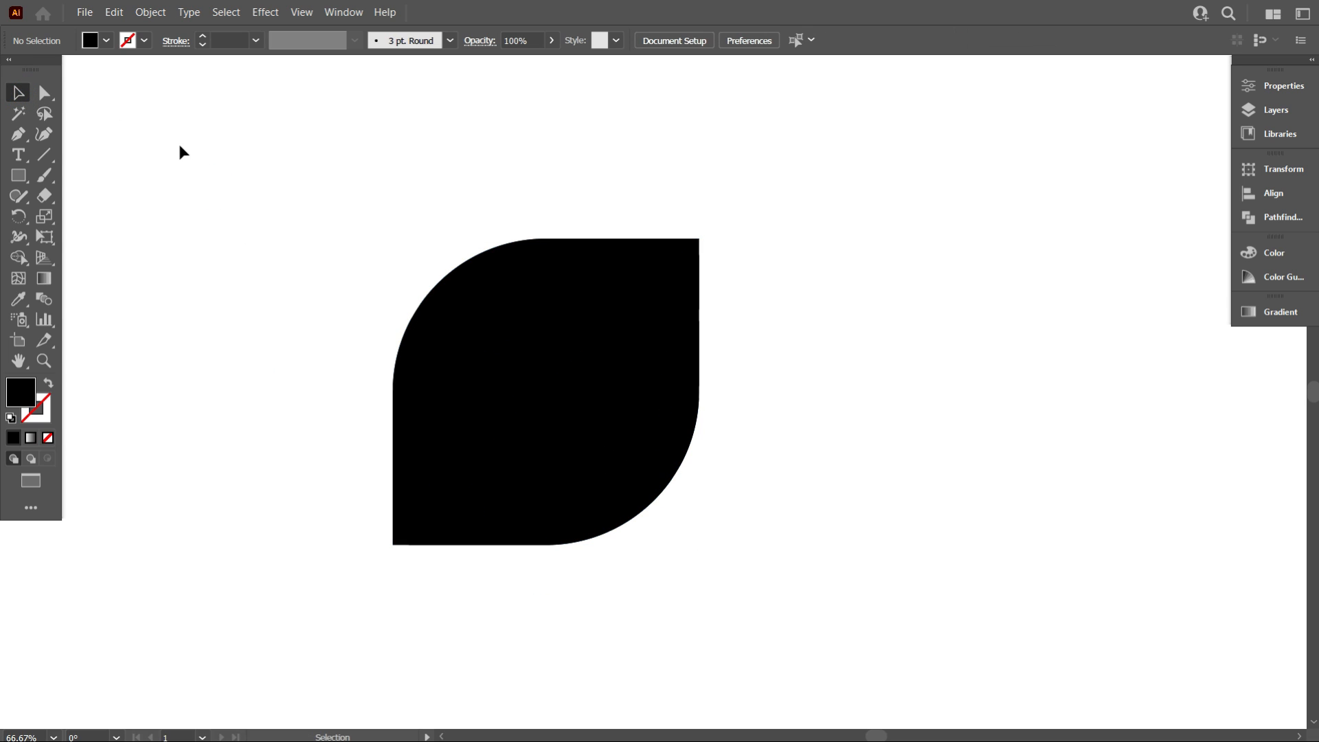
{"action": "left_click_drag", "start_coordinate": [180, 146], "coordinate": [905, 665]}
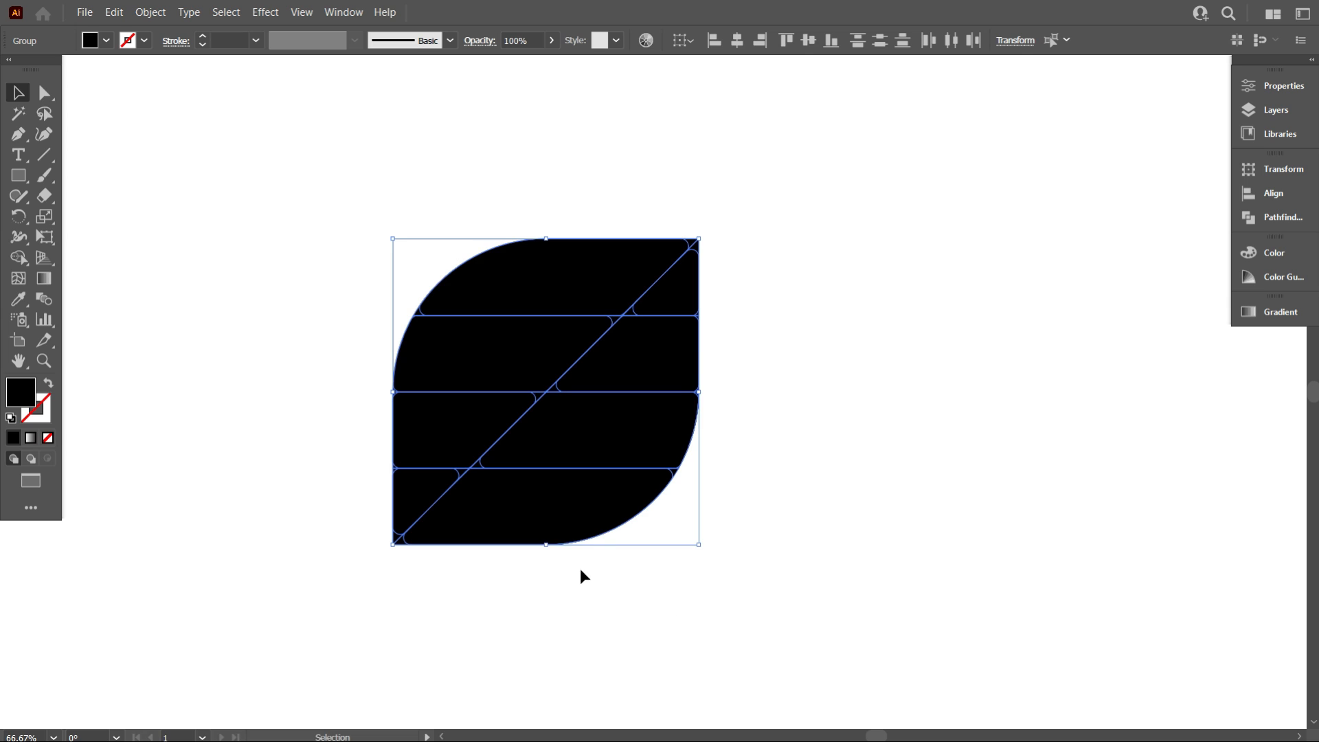
{"action": "scroll", "coordinate": [555, 548], "scroll_direction": "up", "scroll_amount": 1}
{"action": "scroll", "coordinate": [509, 516], "scroll_direction": "up", "scroll_amount": 1}
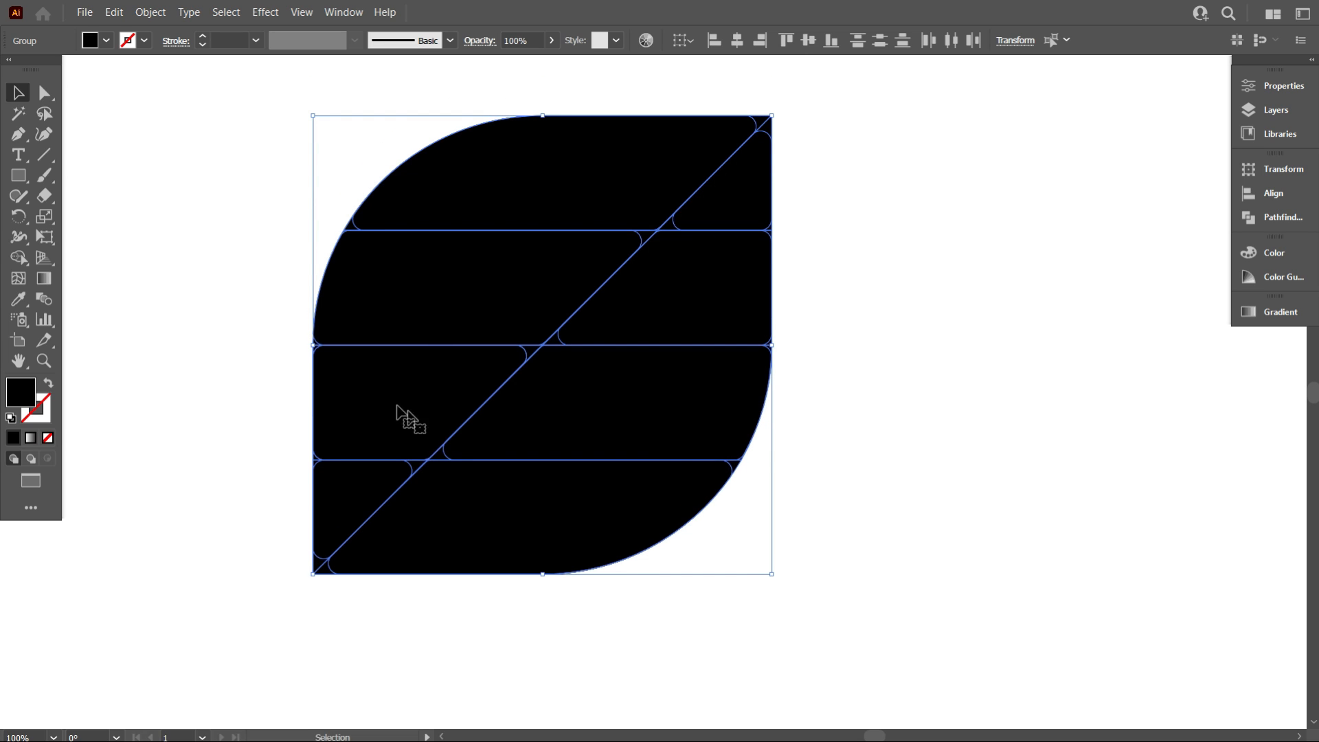
{"action": "key", "text": "shift+m"}
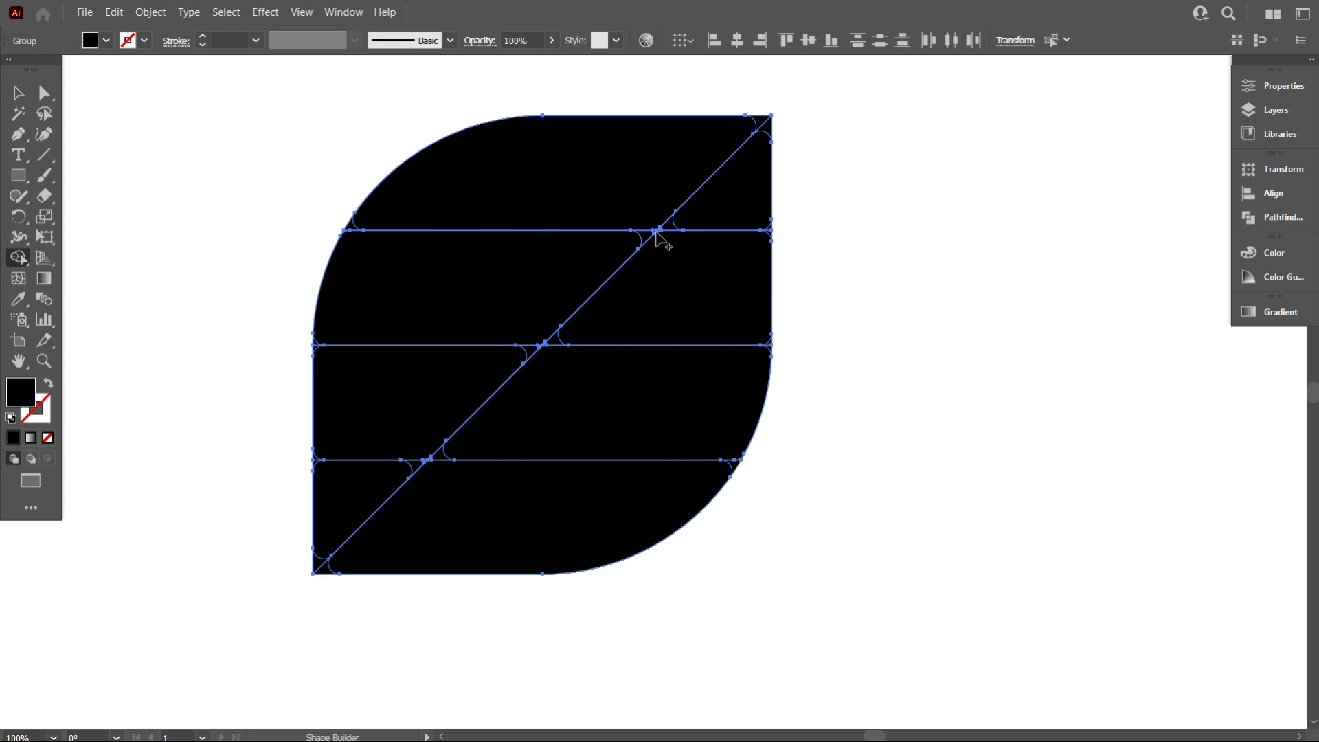
{"action": "scroll", "coordinate": [756, 165], "scroll_direction": "up", "scroll_amount": 2}
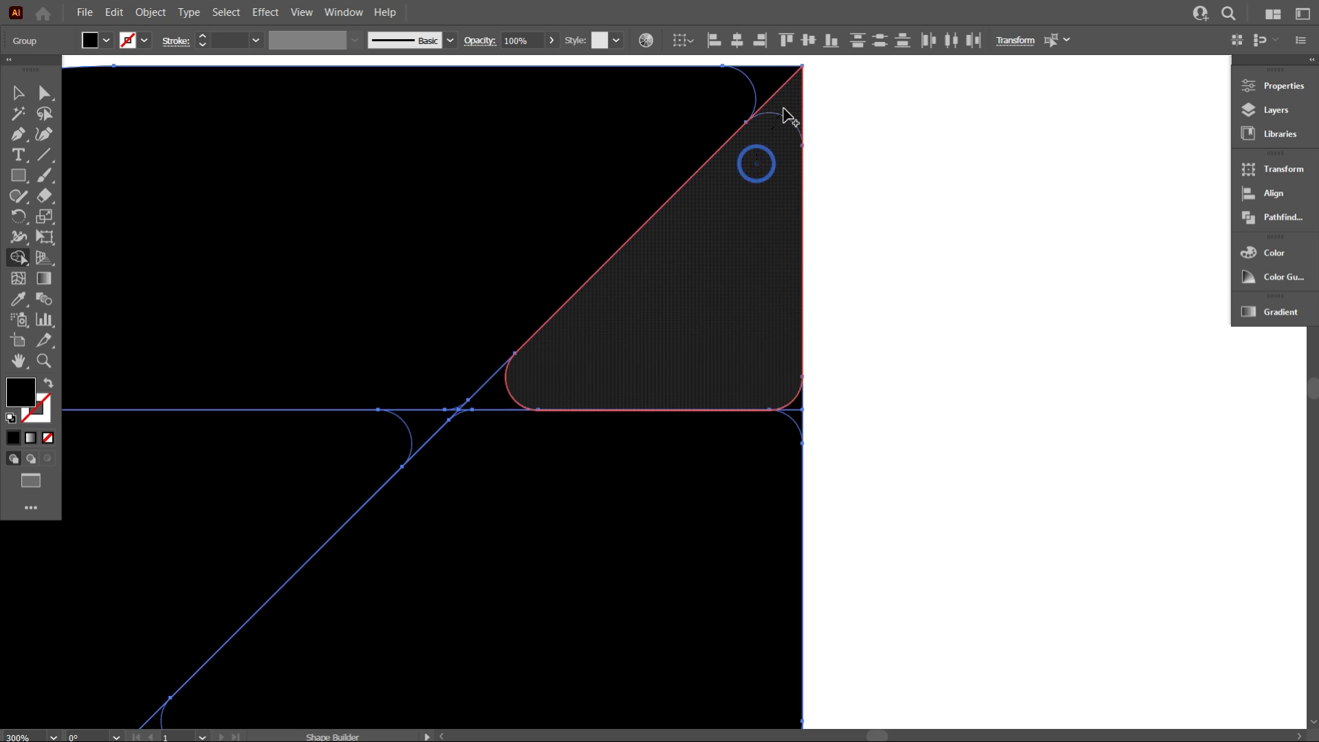
{"action": "left_click_drag", "start_coordinate": [756, 163], "coordinate": [783, 109]}
{"action": "left_click_drag", "start_coordinate": [723, 368], "coordinate": [801, 411]}
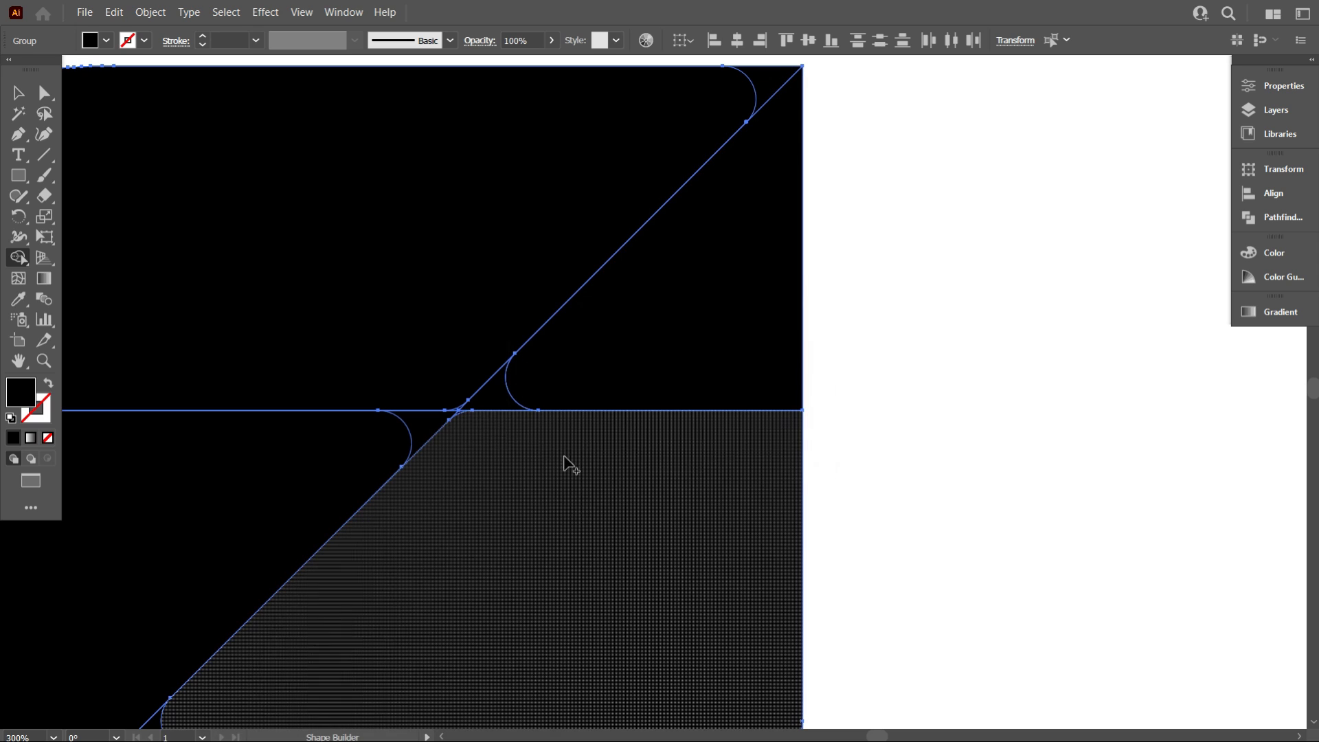
{"action": "mouse_move", "coordinate": [524, 430]}
{"action": "left_mouse_down"}
{"action": "mouse_move", "coordinate": [482, 379]}
{"action": "mouse_move", "coordinate": [445, 367]}
{"action": "mouse_move", "coordinate": [437, 420]}
{"action": "mouse_move", "coordinate": [467, 420]}
{"action": "left_mouse_up"}
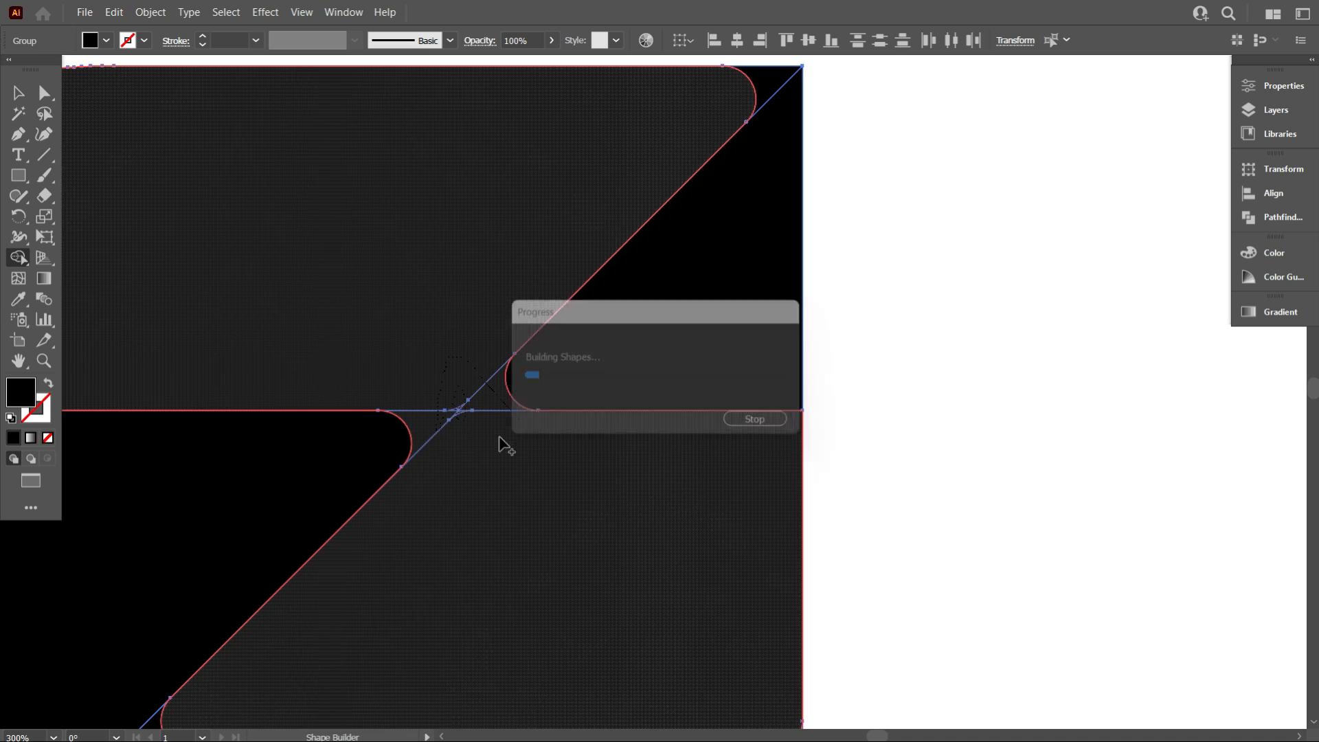
Merge the corner slivers along the top edge and upper diagonal into their adjacent pieces with the Shape Builder
{"action": "scroll", "coordinate": [563, 433], "scroll_direction": "down", "scroll_amount": 1}
{"action": "scroll", "coordinate": [563, 433], "scroll_direction": "down", "scroll_amount": 2}
{"action": "scroll", "coordinate": [645, 245], "scroll_direction": "up", "scroll_amount": 2}
{"action": "left_click", "coordinate": [627, 231]}
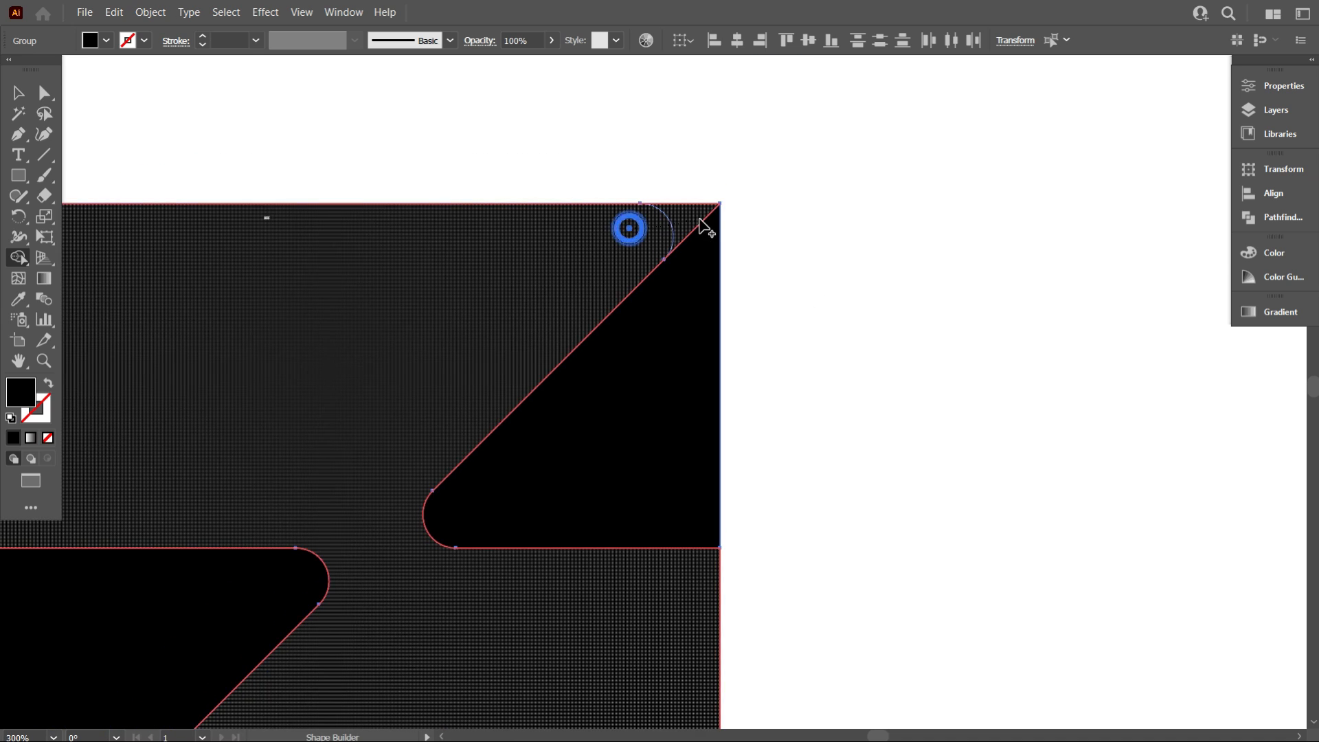
{"action": "scroll", "coordinate": [628, 247], "scroll_direction": "down", "scroll_amount": 2}
{"action": "scroll", "coordinate": [604, 373], "scroll_direction": "down", "scroll_amount": 3}
{"action": "scroll", "coordinate": [422, 421], "scroll_direction": "down", "scroll_amount": 1}
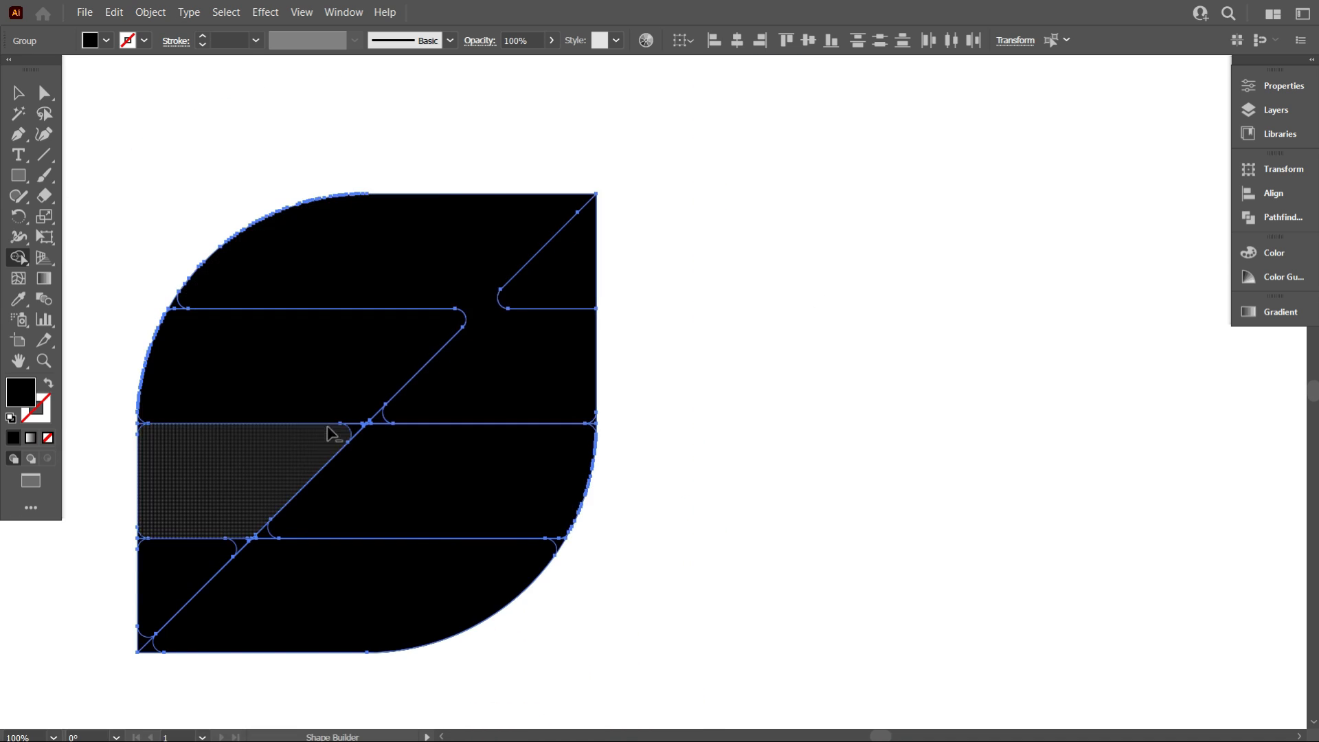
{"action": "scroll", "coordinate": [338, 433], "scroll_direction": "up", "scroll_amount": 2}
{"action": "left_click_drag", "start_coordinate": [403, 386], "coordinate": [492, 450]}
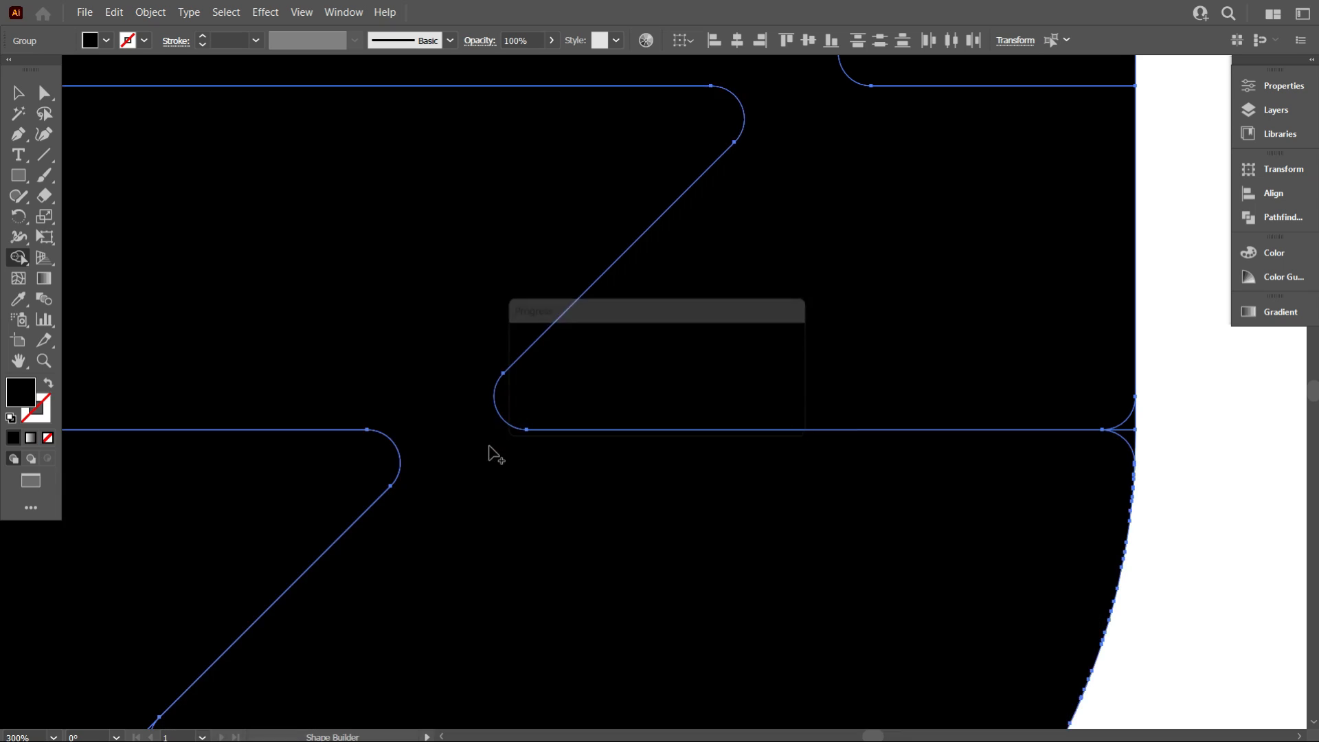
Merge the slivers at the middle and lower diagonal junctions into their adjacent pieces
{"action": "scroll", "coordinate": [500, 447], "scroll_direction": "down", "scroll_amount": 3}
{"action": "scroll", "coordinate": [399, 474], "scroll_direction": "down", "scroll_amount": 1}
{"action": "scroll", "coordinate": [405, 433], "scroll_direction": "up", "scroll_amount": 3}
{"action": "mouse_move", "coordinate": [412, 409]}
{"action": "left_mouse_down"}
{"action": "mouse_move", "coordinate": [442, 382]}
{"action": "mouse_move", "coordinate": [505, 433]}
{"action": "mouse_move", "coordinate": [501, 413]}
{"action": "left_mouse_up"}
{"action": "scroll", "coordinate": [527, 462], "scroll_direction": "down", "scroll_amount": 1}
{"action": "scroll", "coordinate": [527, 462], "scroll_direction": "down", "scroll_amount": 2}
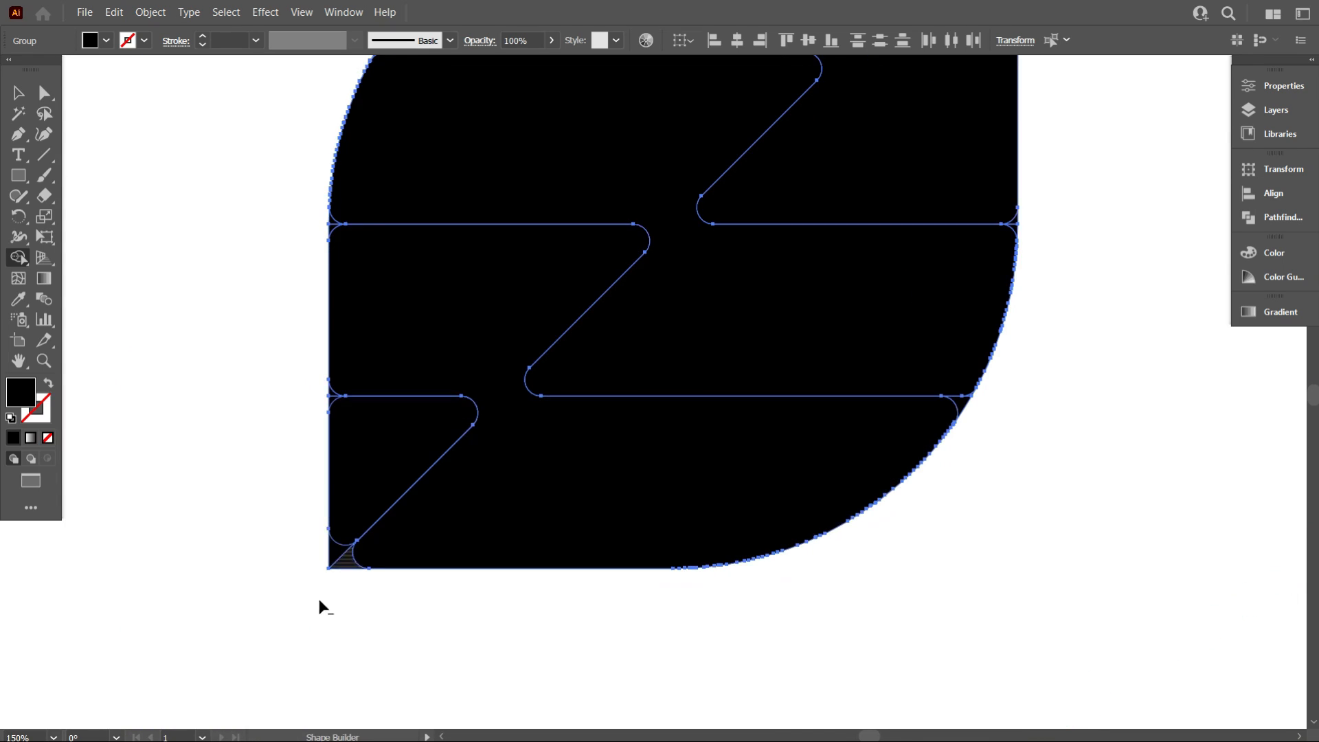
{"action": "scroll", "coordinate": [413, 508], "scroll_direction": "up", "scroll_amount": 3}
{"action": "left_click", "coordinate": [441, 497]}
Merge the corner slivers at the left end of the upper horizontal line into their neighbouring pieces with the Shape Builder
{"action": "scroll", "coordinate": [364, 447], "scroll_direction": "up", "scroll_amount": 5}
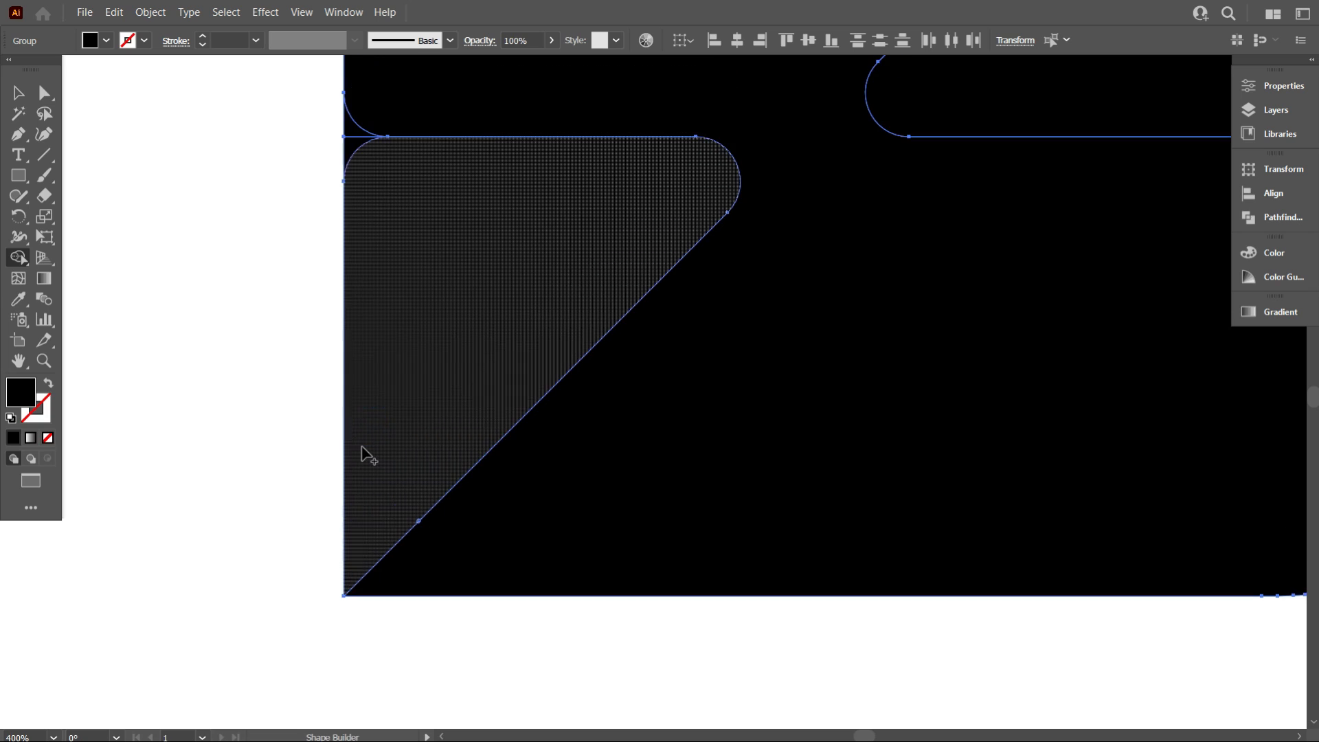
{"action": "mouse_move", "coordinate": [369, 426]}
{"action": "left_mouse_down"}
{"action": "mouse_move", "coordinate": [347, 400]}
{"action": "mouse_move", "coordinate": [365, 377]}
{"action": "left_mouse_up"}
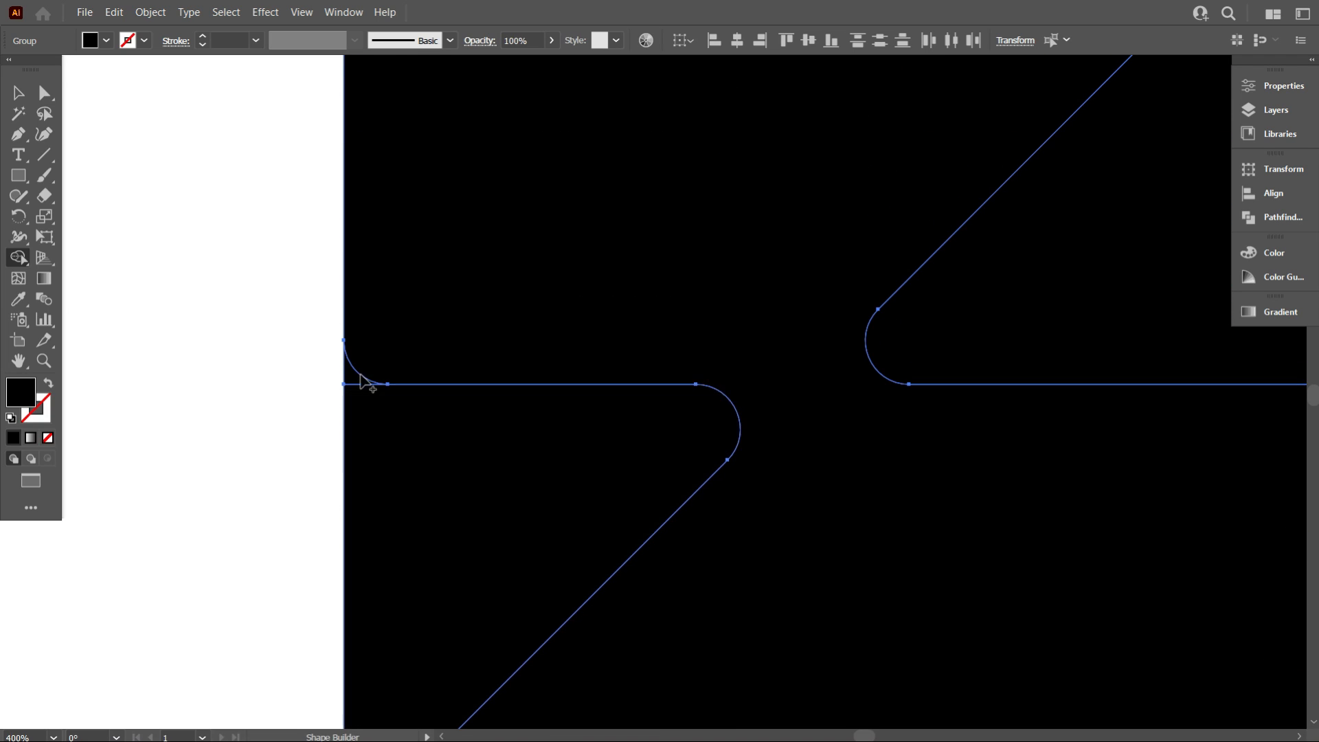
{"action": "left_click", "coordinate": [364, 372]}
{"action": "scroll", "coordinate": [378, 395], "scroll_direction": "up", "scroll_amount": 2}
{"action": "scroll", "coordinate": [381, 399], "scroll_direction": "up", "scroll_amount": 3}
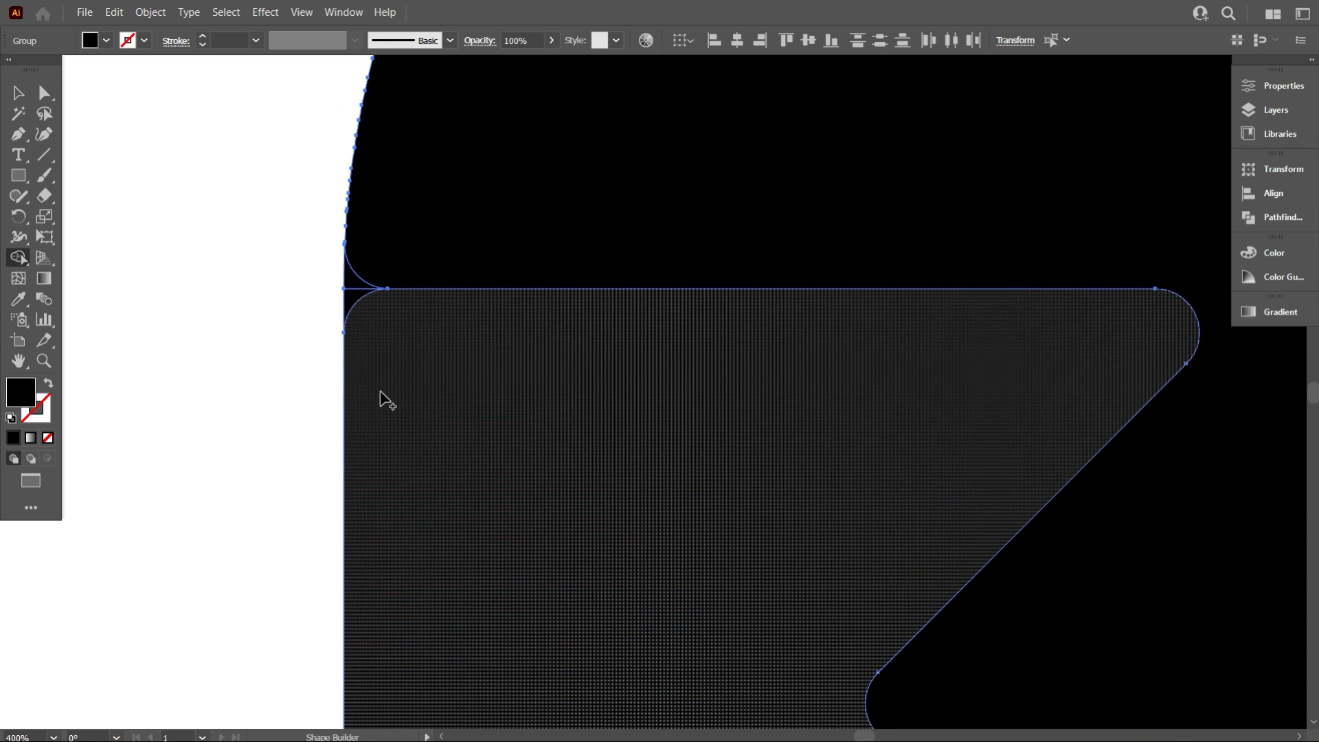
{"action": "left_click_drag", "start_coordinate": [383, 403], "coordinate": [352, 361]}
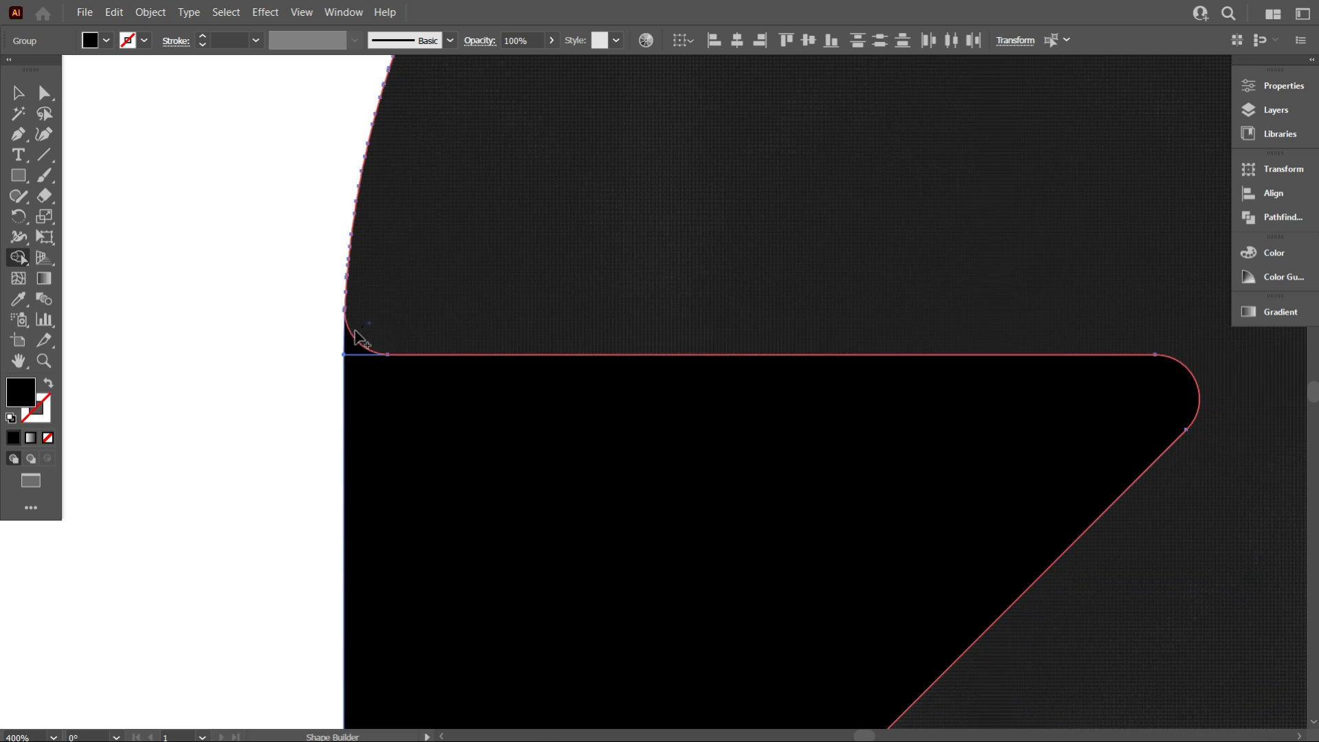
Merge the slivers where the top horizontal line meets the curved left edge into the adjacent pieces
{"action": "scroll", "coordinate": [357, 354], "scroll_direction": "down", "scroll_amount": 2}
{"action": "scroll", "coordinate": [399, 275], "scroll_direction": "down", "scroll_amount": 2}
{"action": "scroll", "coordinate": [433, 189], "scroll_direction": "up", "scroll_amount": 6}
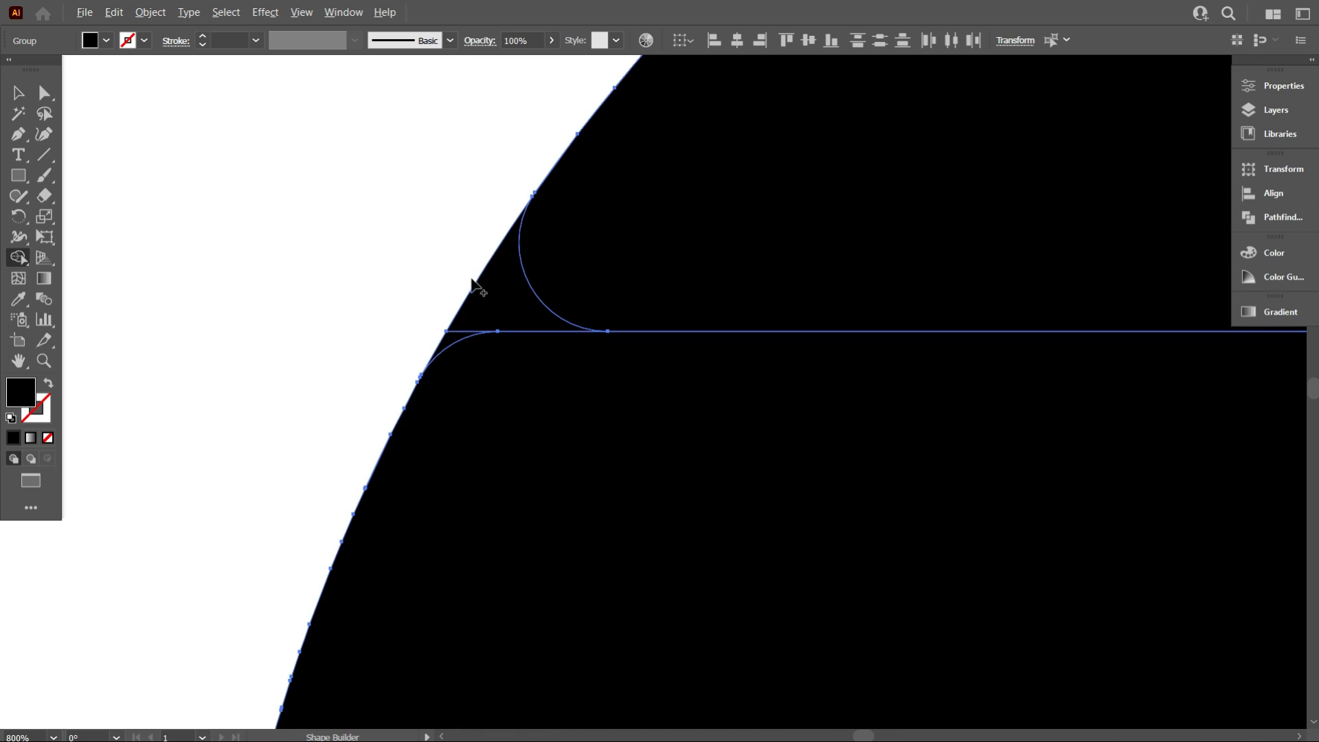
{"action": "left_click_drag", "start_coordinate": [481, 383], "coordinate": [447, 354]}
{"action": "left_click_drag", "start_coordinate": [653, 242], "coordinate": [545, 294]}
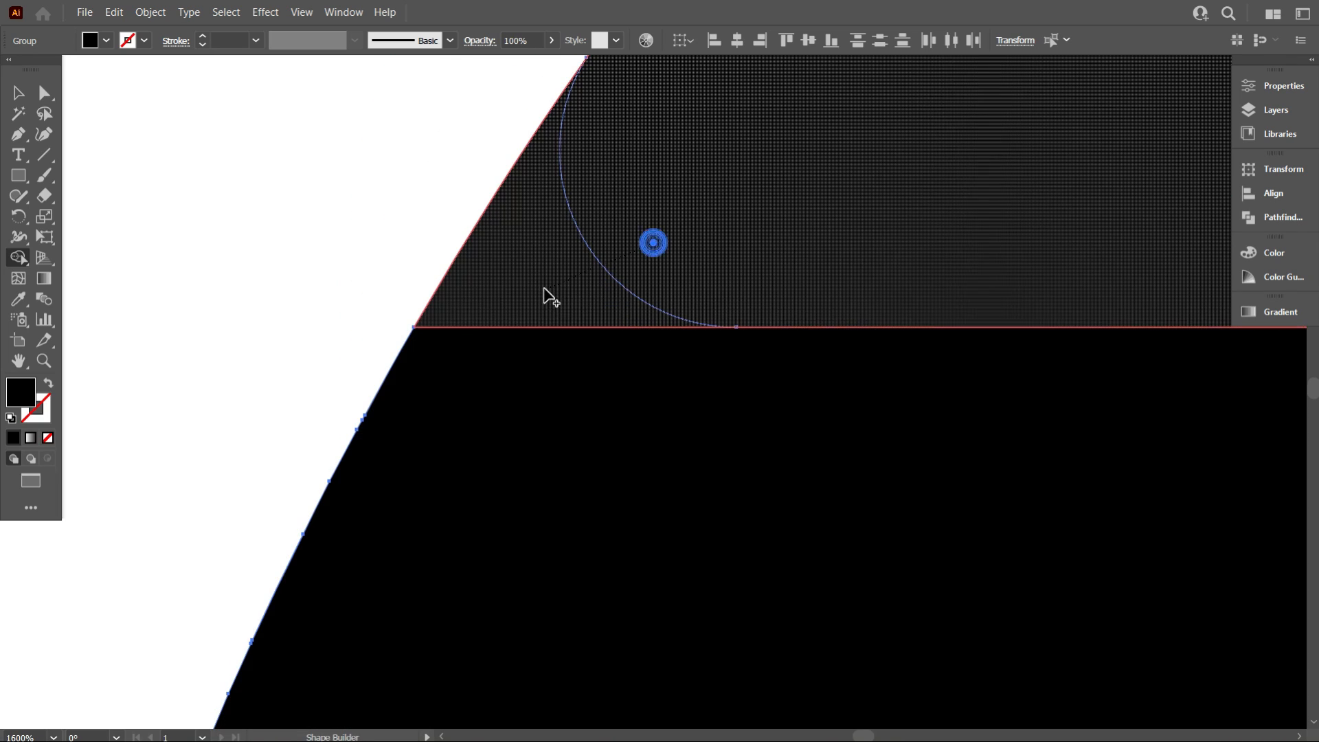
{"action": "scroll", "coordinate": [353, 323], "scroll_direction": "down", "scroll_amount": 8}
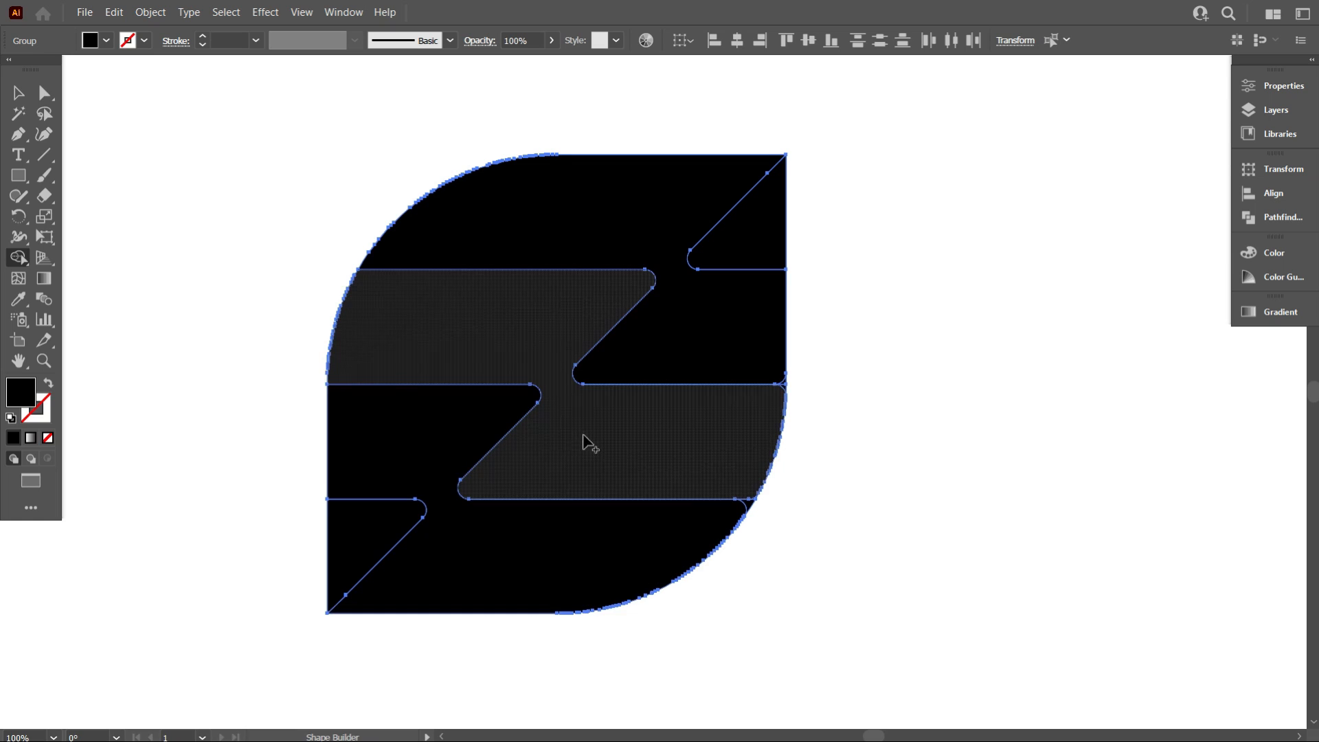
Merge the slivers where the middle and lower horizontal lines meet the curved right edge into adjacent pieces
{"action": "scroll", "coordinate": [722, 515], "scroll_direction": "up", "scroll_amount": 7}
{"action": "left_click_drag", "start_coordinate": [739, 512], "coordinate": [752, 496]}
{"action": "left_click", "coordinate": [876, 309]}
{"action": "scroll", "coordinate": [740, 347], "scroll_direction": "down", "scroll_amount": 6}
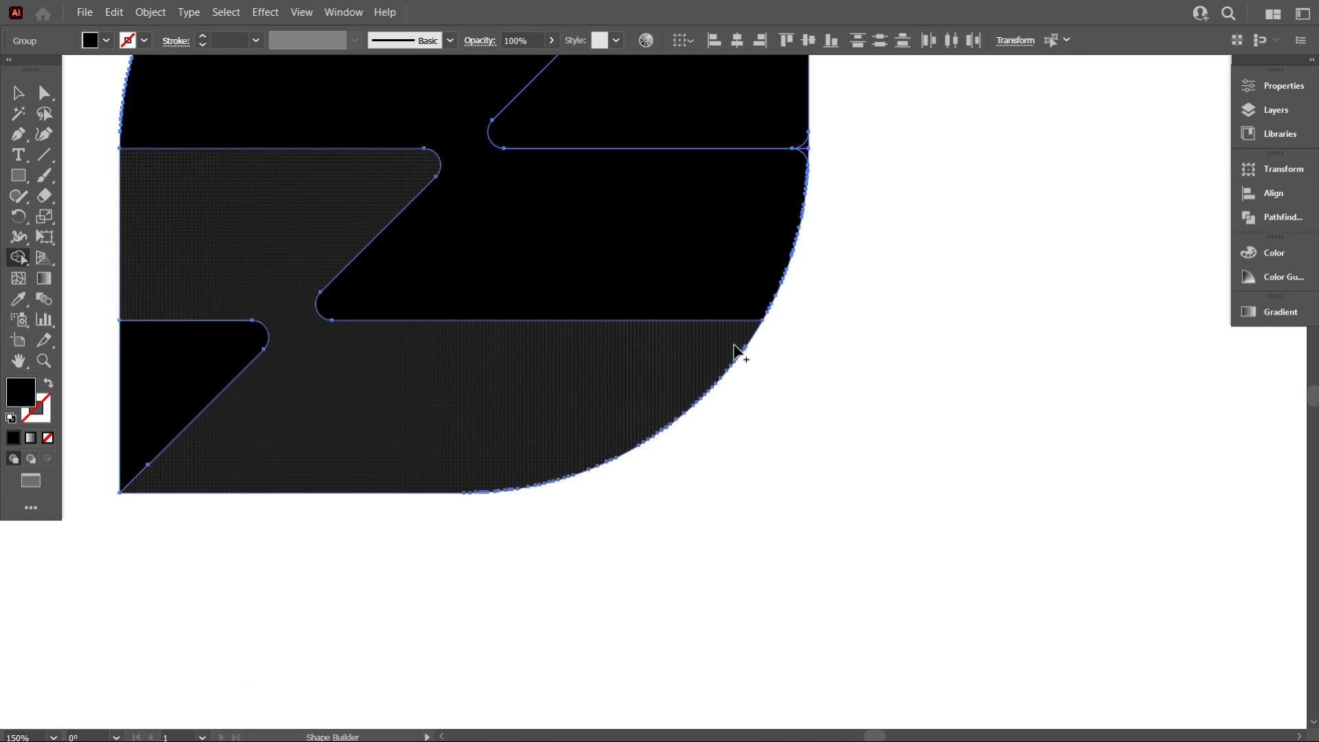
{"action": "scroll", "coordinate": [790, 336], "scroll_direction": "up", "scroll_amount": 3}
{"action": "left_click_drag", "start_coordinate": [687, 311], "coordinate": [732, 302]}
{"action": "left_click", "coordinate": [707, 241]}
{"action": "scroll", "coordinate": [758, 290], "scroll_direction": "down", "scroll_amount": 3}
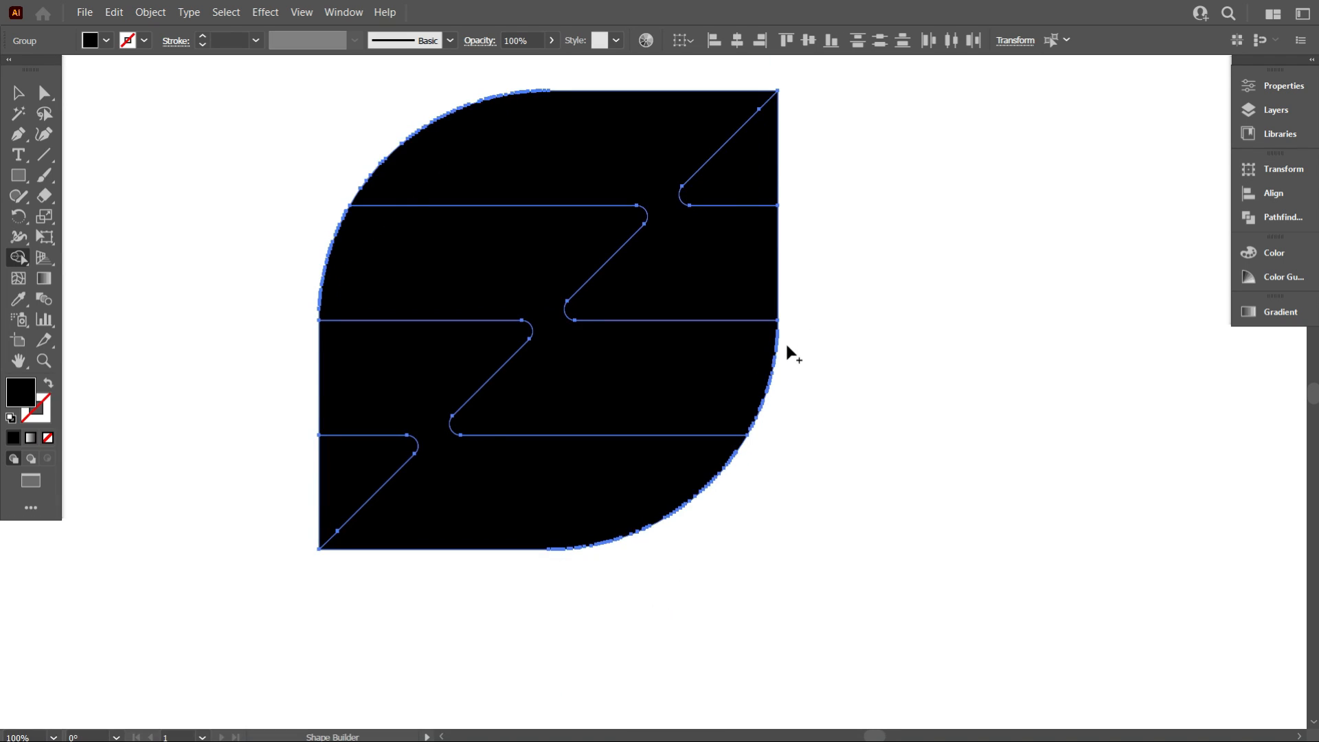
{"action": "scroll", "coordinate": [786, 340], "scroll_direction": "up", "scroll_amount": 2}
{"action": "scroll", "coordinate": [776, 288], "scroll_direction": "up", "scroll_amount": 2}
{"action": "scroll", "coordinate": [824, 358], "scroll_direction": "up", "scroll_amount": 3}
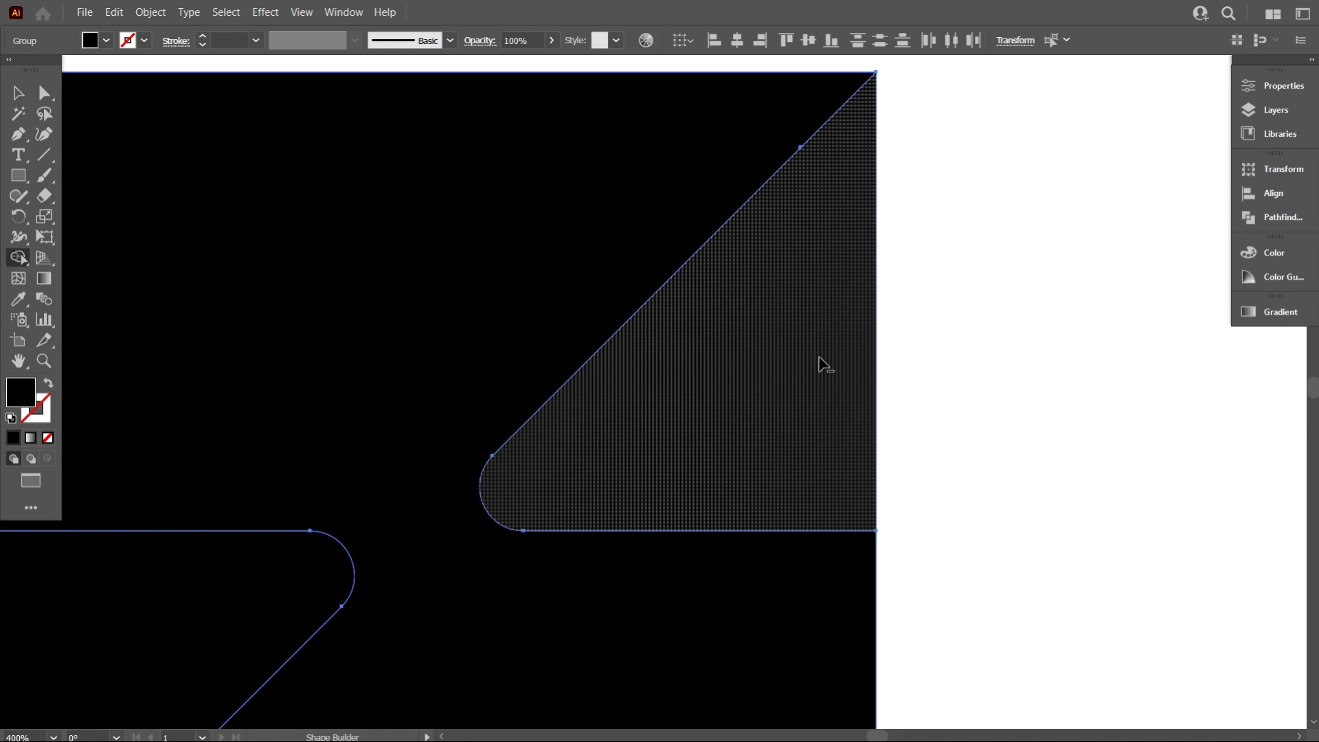
{"action": "scroll", "coordinate": [824, 369], "scroll_direction": "down", "scroll_amount": 4}
{"action": "scroll", "coordinate": [707, 416], "scroll_direction": "down", "scroll_amount": 4}
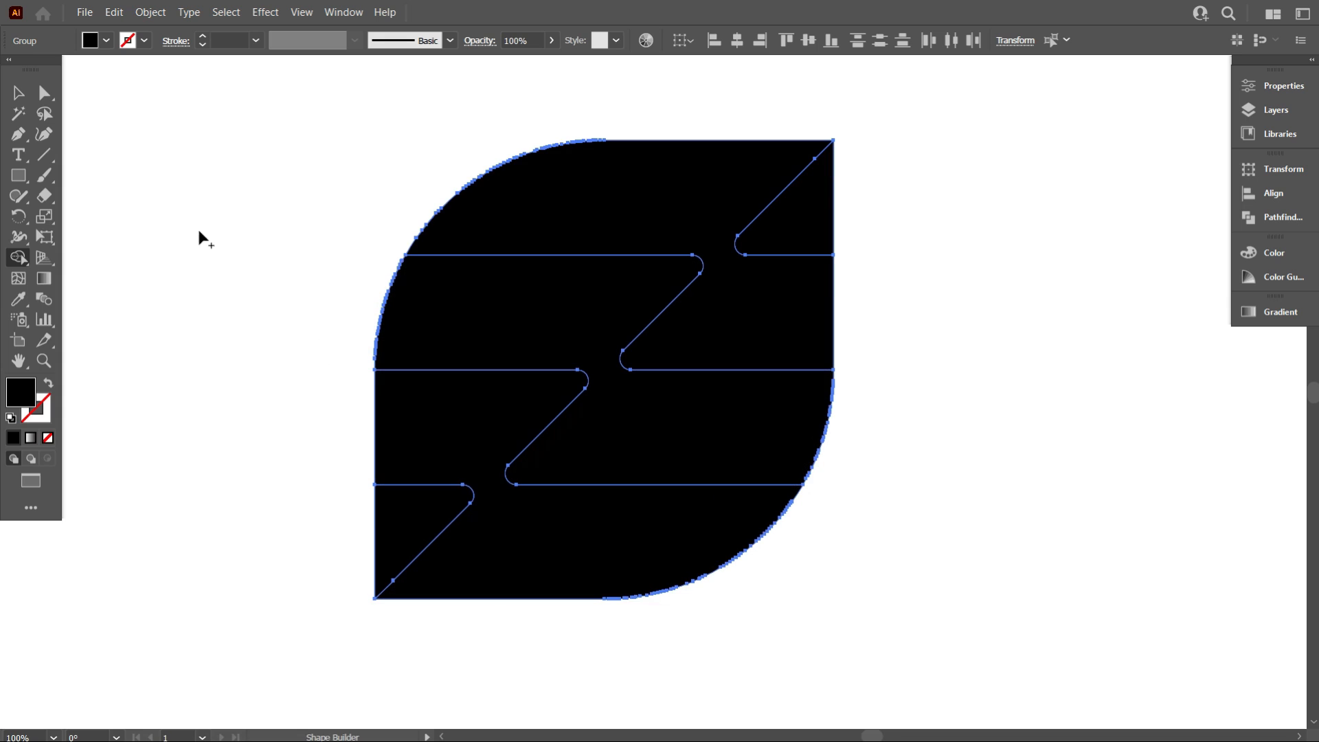
Select the whole icon with the Selection tool and ungroup its pieces
{"action": "left_click", "coordinate": [19, 92]}
{"action": "scroll", "coordinate": [432, 313], "scroll_direction": "down", "scroll_amount": 2}
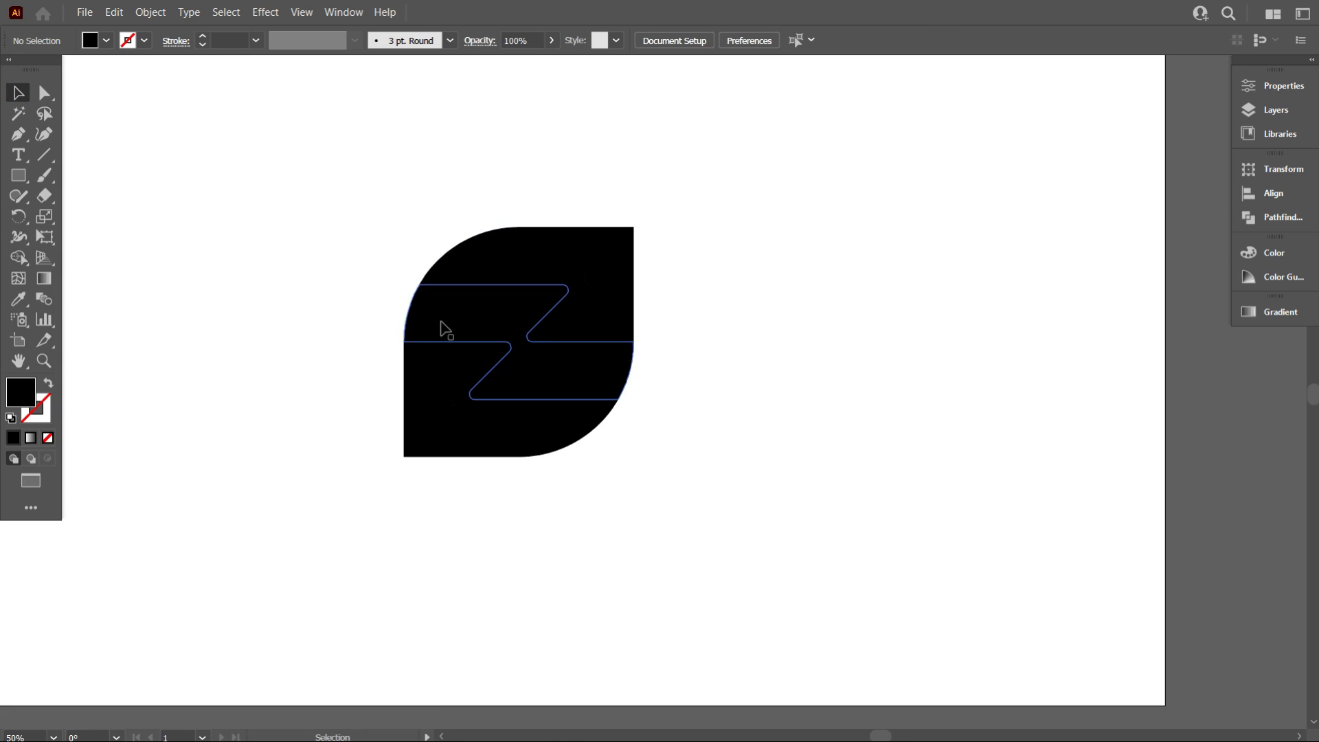
{"action": "left_click_drag", "start_coordinate": [331, 208], "coordinate": [618, 475]}
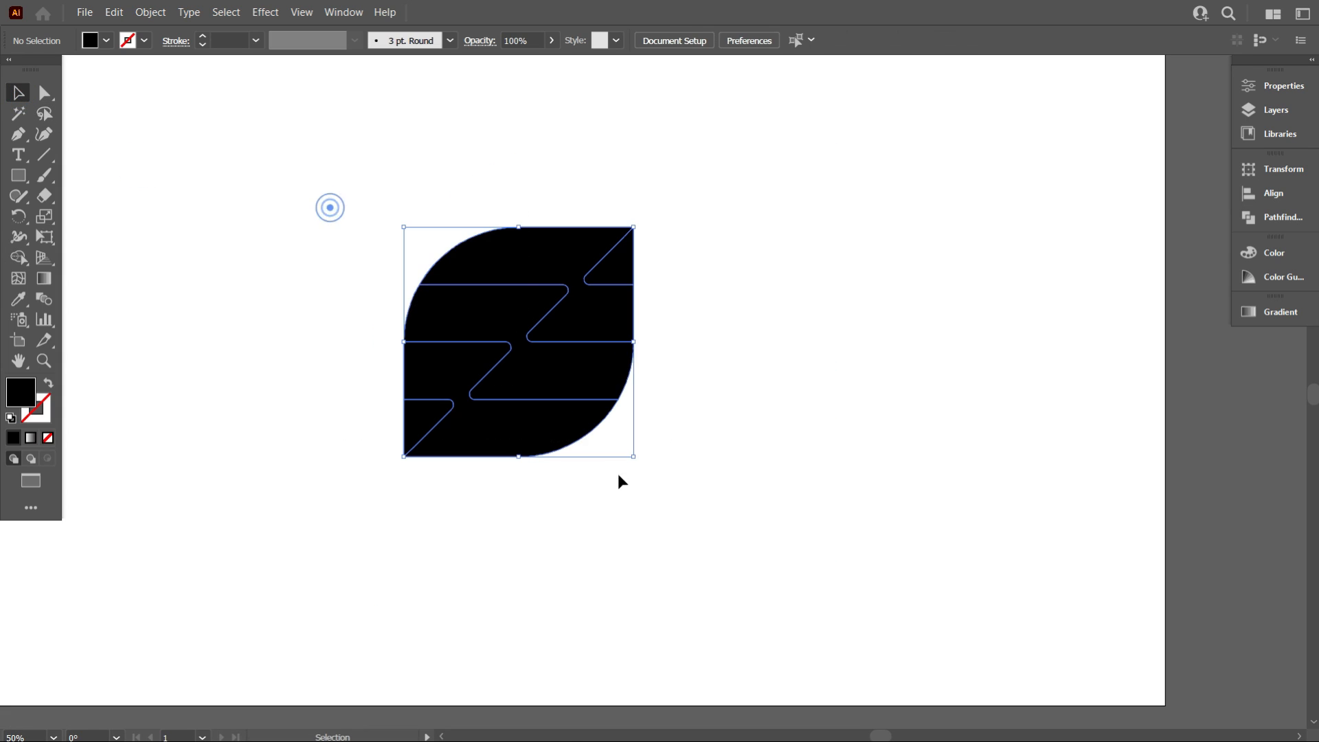
{"action": "left_click", "coordinate": [650, 530]}
{"action": "left_click", "coordinate": [537, 372]}
{"action": "right_click", "coordinate": [534, 375]}
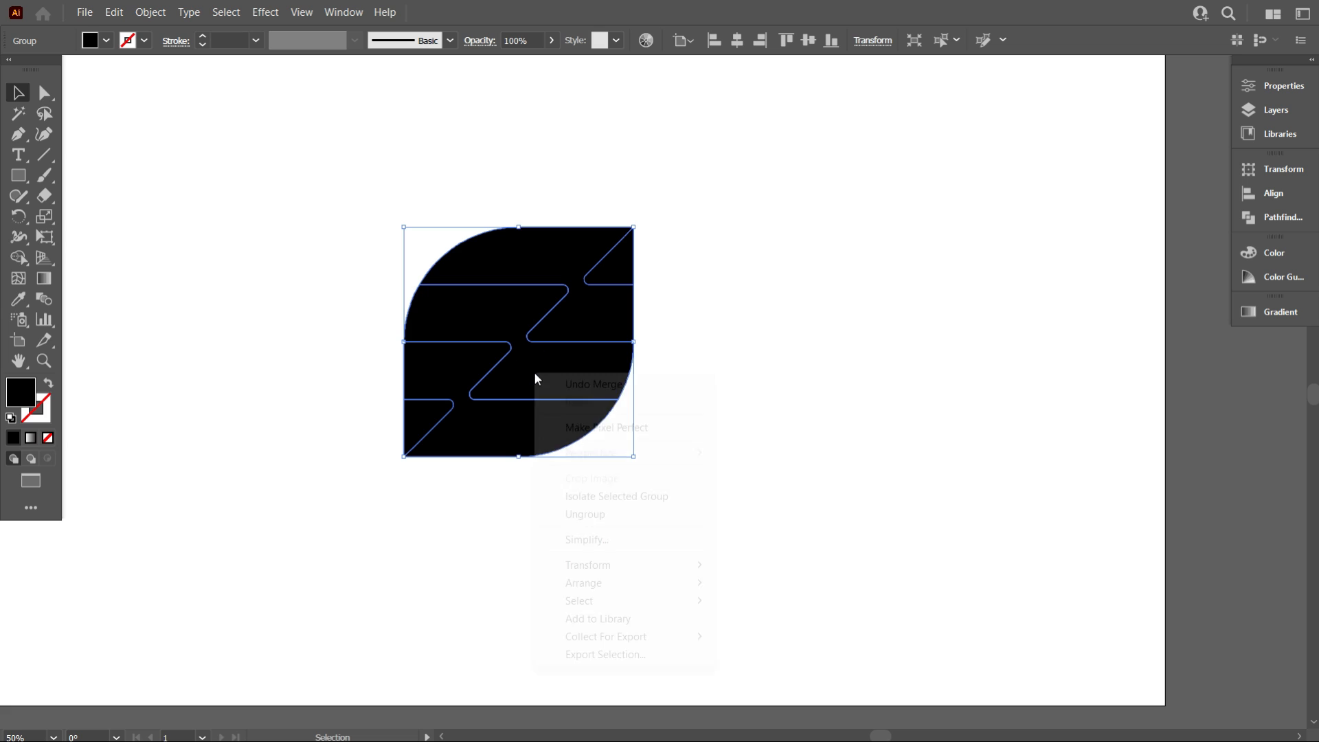
{"action": "left_click", "coordinate": [625, 515]}
{"action": "left_click", "coordinate": [526, 502]}
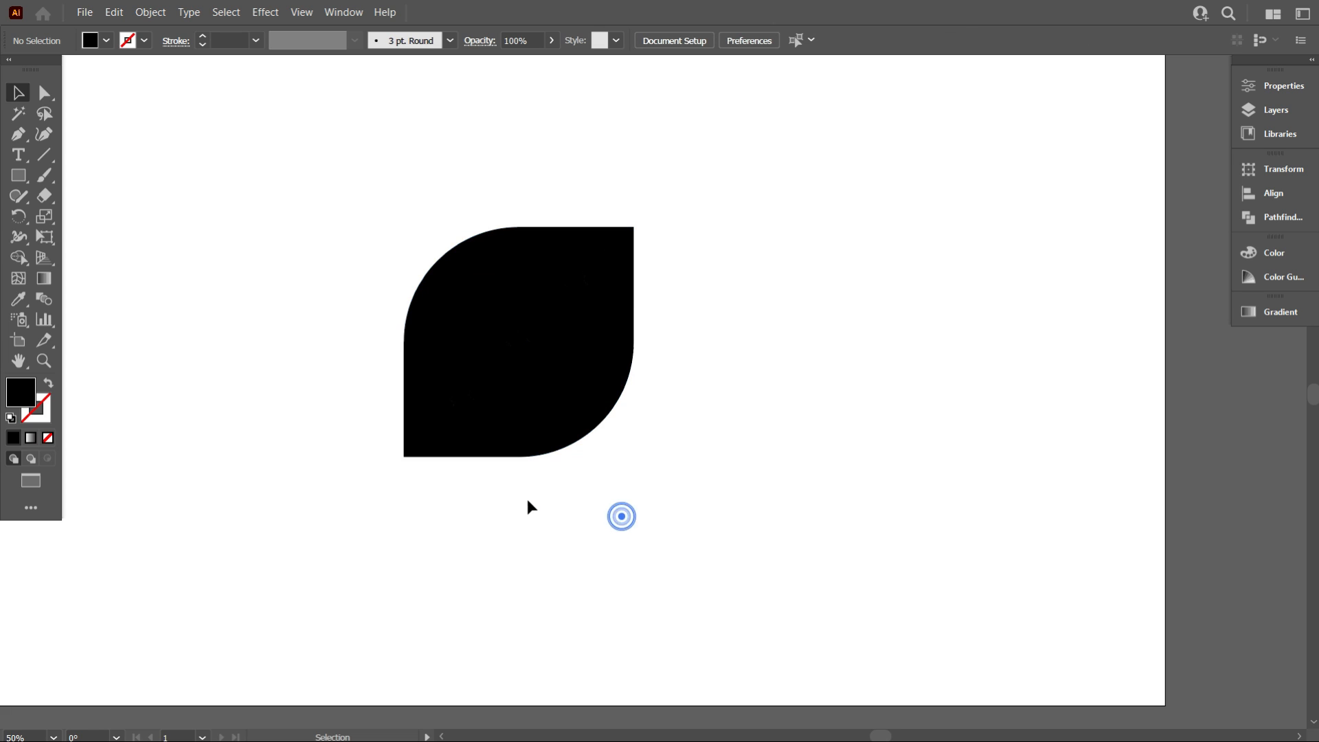
Fill the top piece with the light green swatch and the top-right triangle with the darker green swatch using the Eyedropper
{"action": "scroll", "coordinate": [525, 492], "scroll_direction": "down", "scroll_amount": 1}
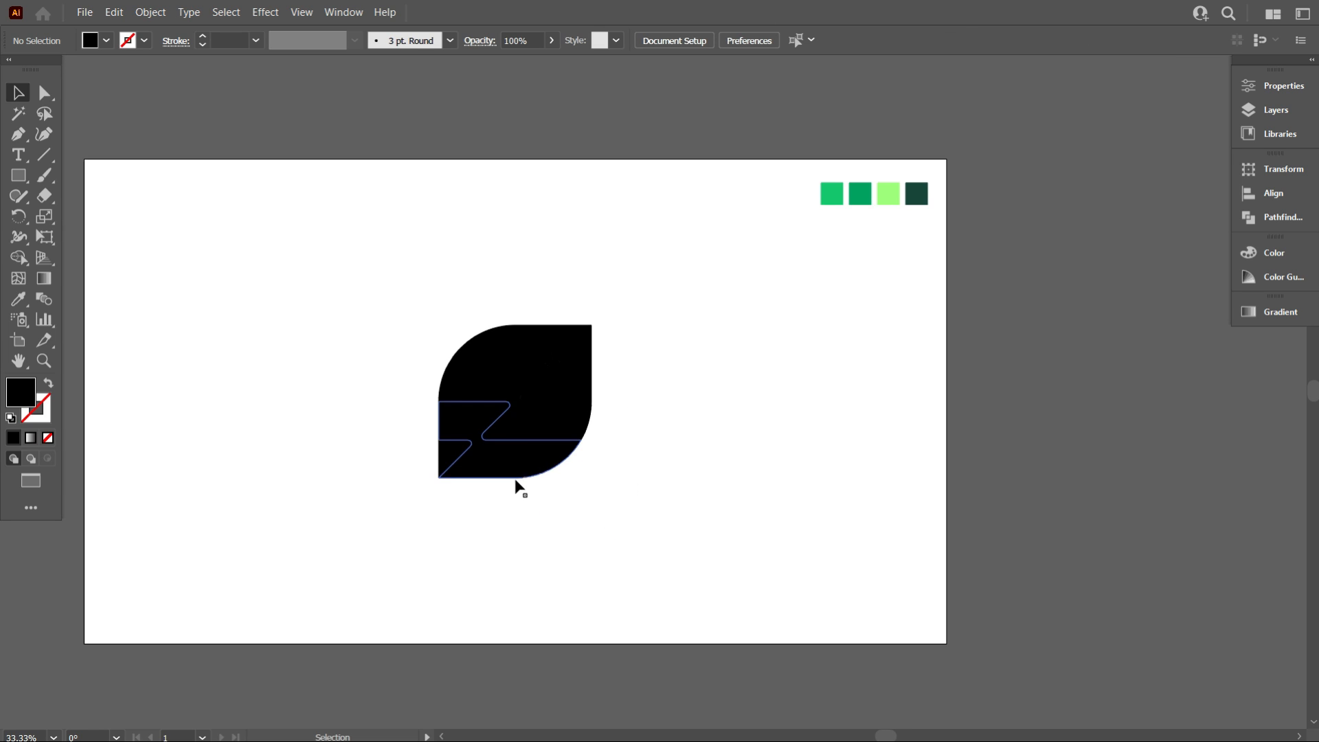
{"action": "scroll", "coordinate": [566, 476], "scroll_direction": "up", "scroll_amount": 1}
{"action": "scroll", "coordinate": [702, 448], "scroll_direction": "up", "scroll_amount": 2}
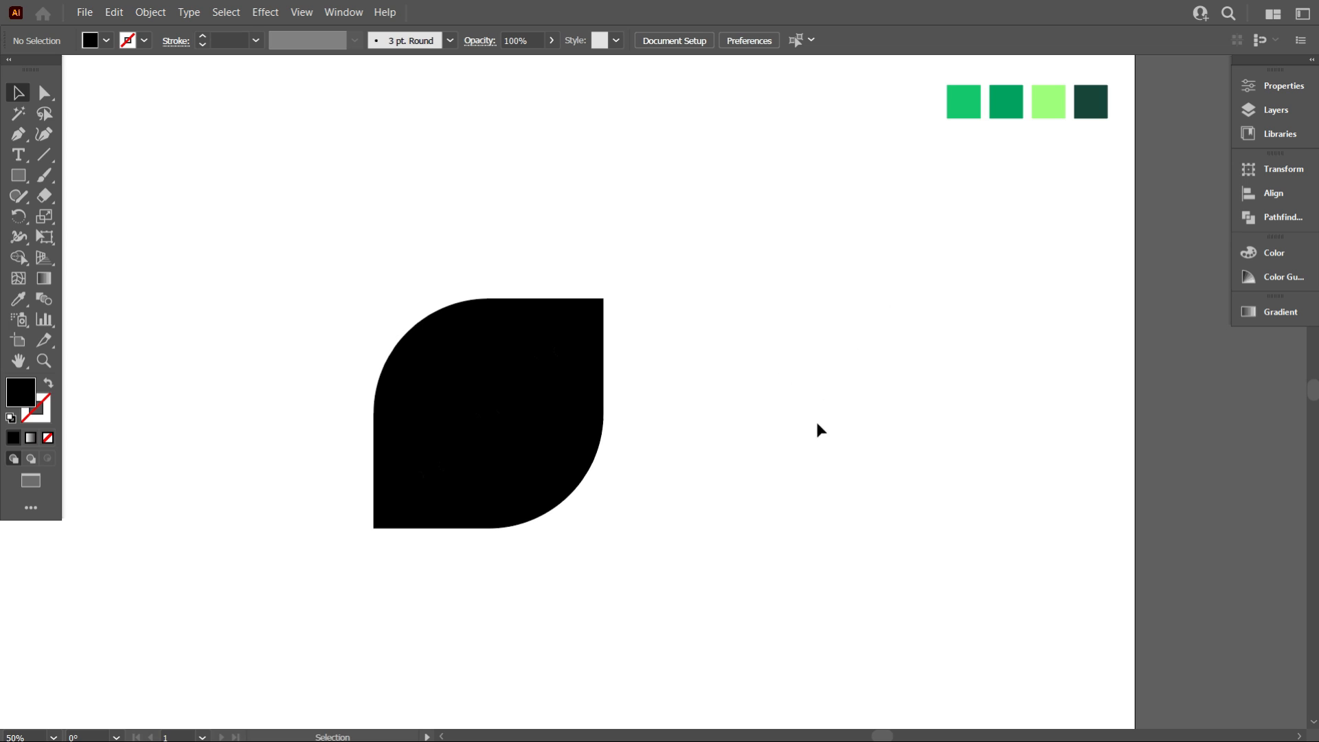
{"action": "left_click", "coordinate": [525, 318]}
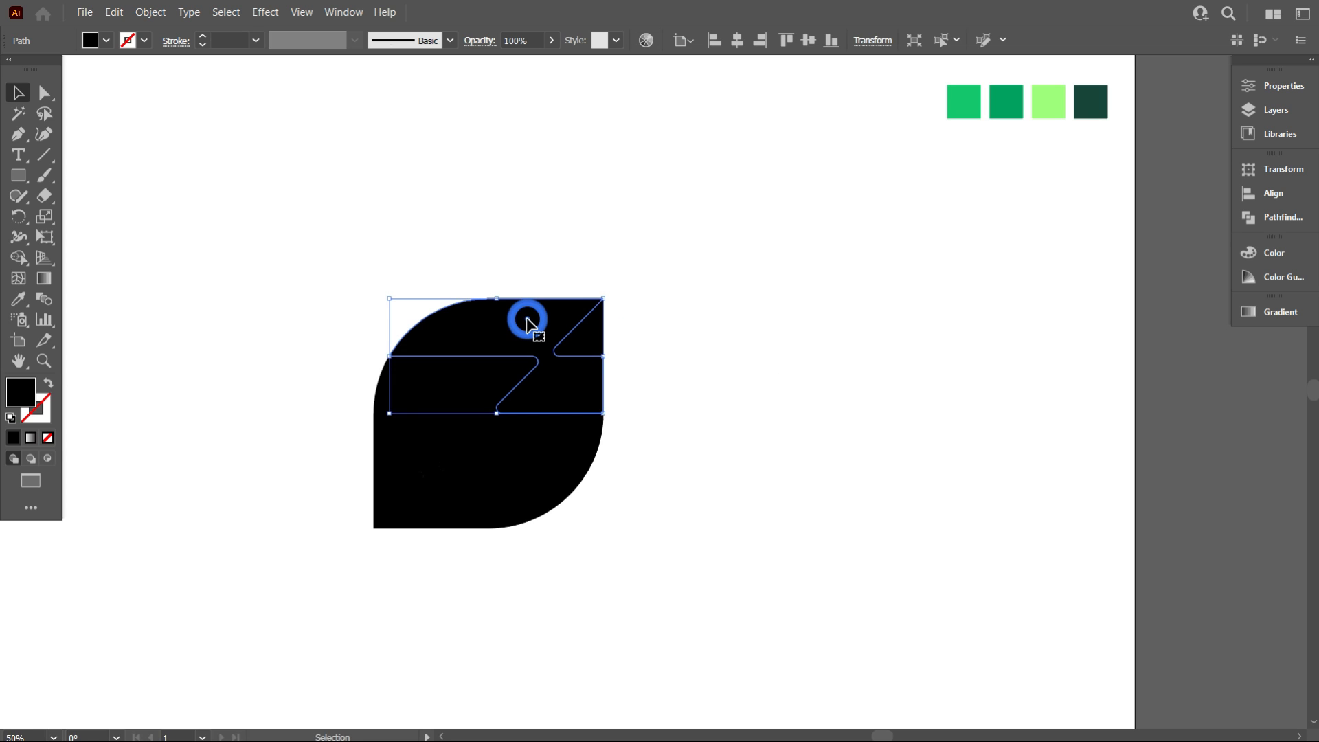
{"action": "left_click", "coordinate": [18, 301]}
{"action": "left_click", "coordinate": [963, 97]}
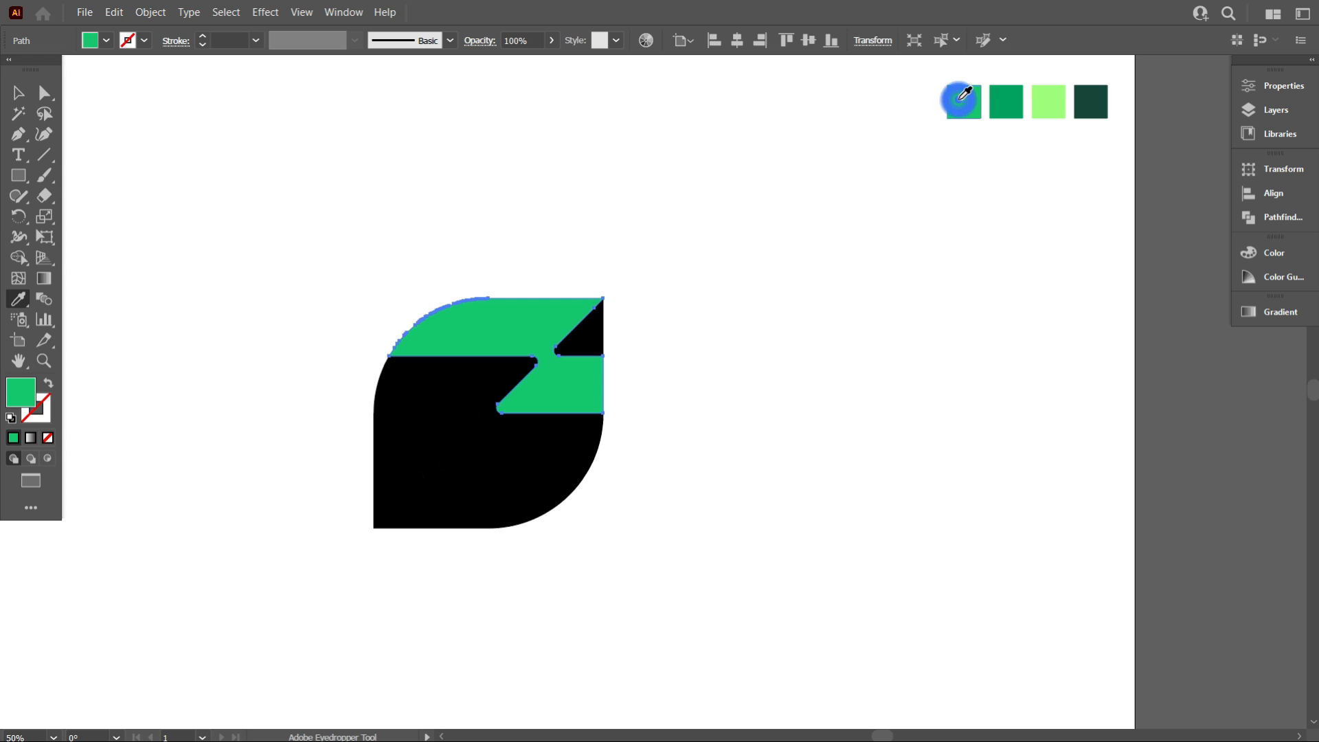
{"action": "key", "text": "ctrl"}
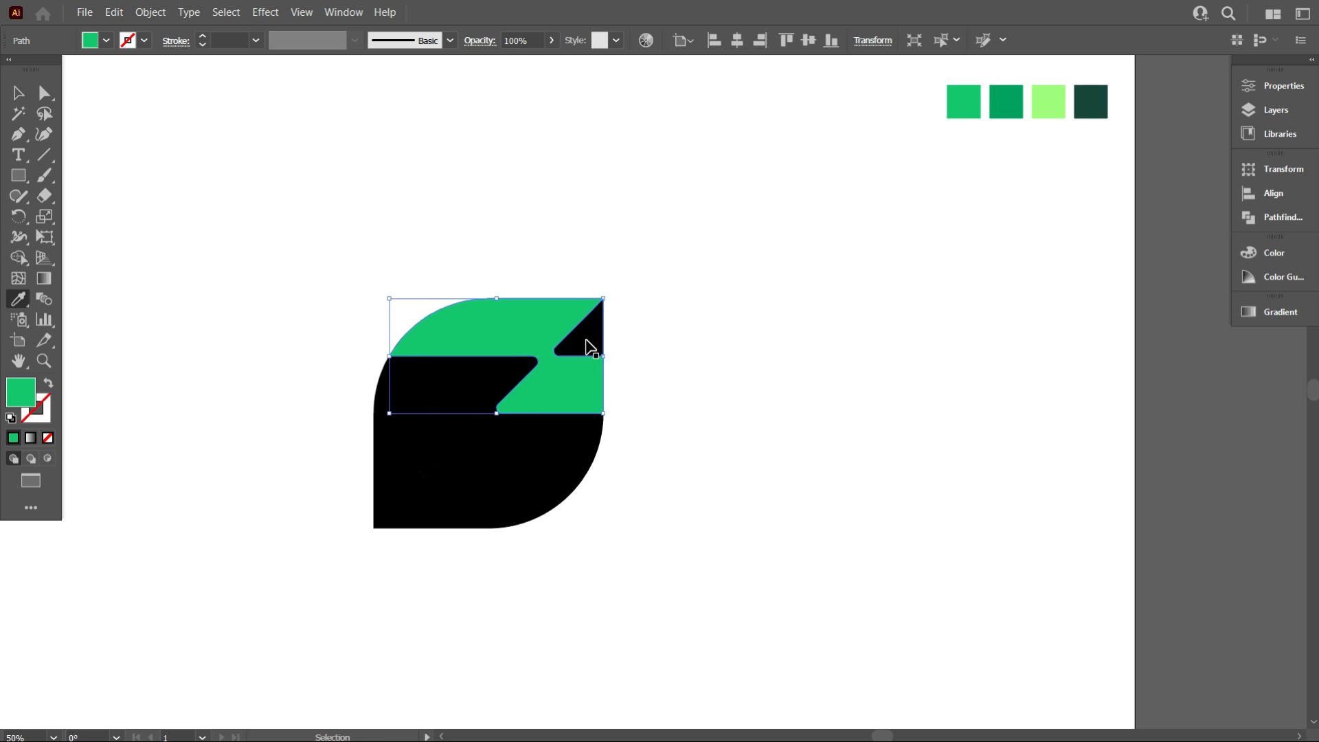
{"action": "left_click", "coordinate": [591, 347], "text": "ctrl"}
{"action": "left_click", "coordinate": [1007, 103]}
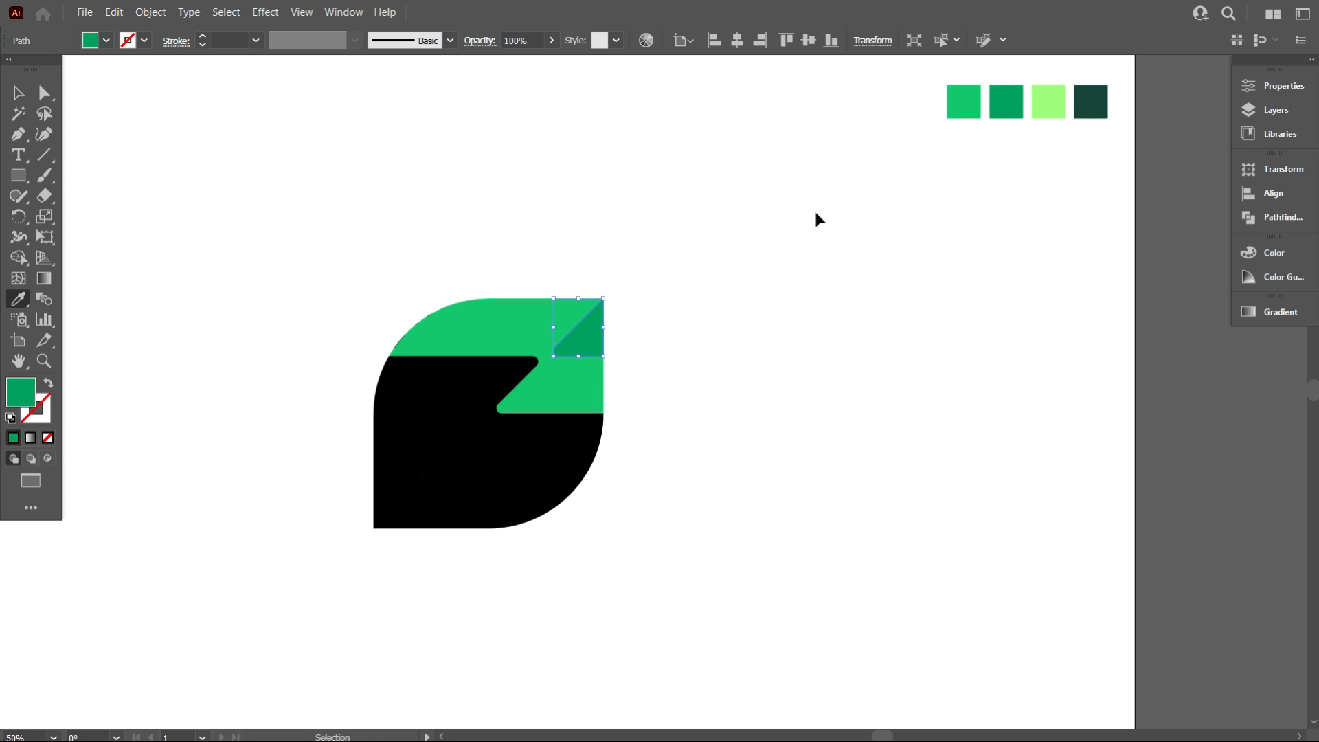
Color the middle band lime, the lower band light green and the bottom-left triangle dark green by sampling with the Eyedropper
{"action": "left_click", "coordinate": [492, 383], "text": "ctrl"}
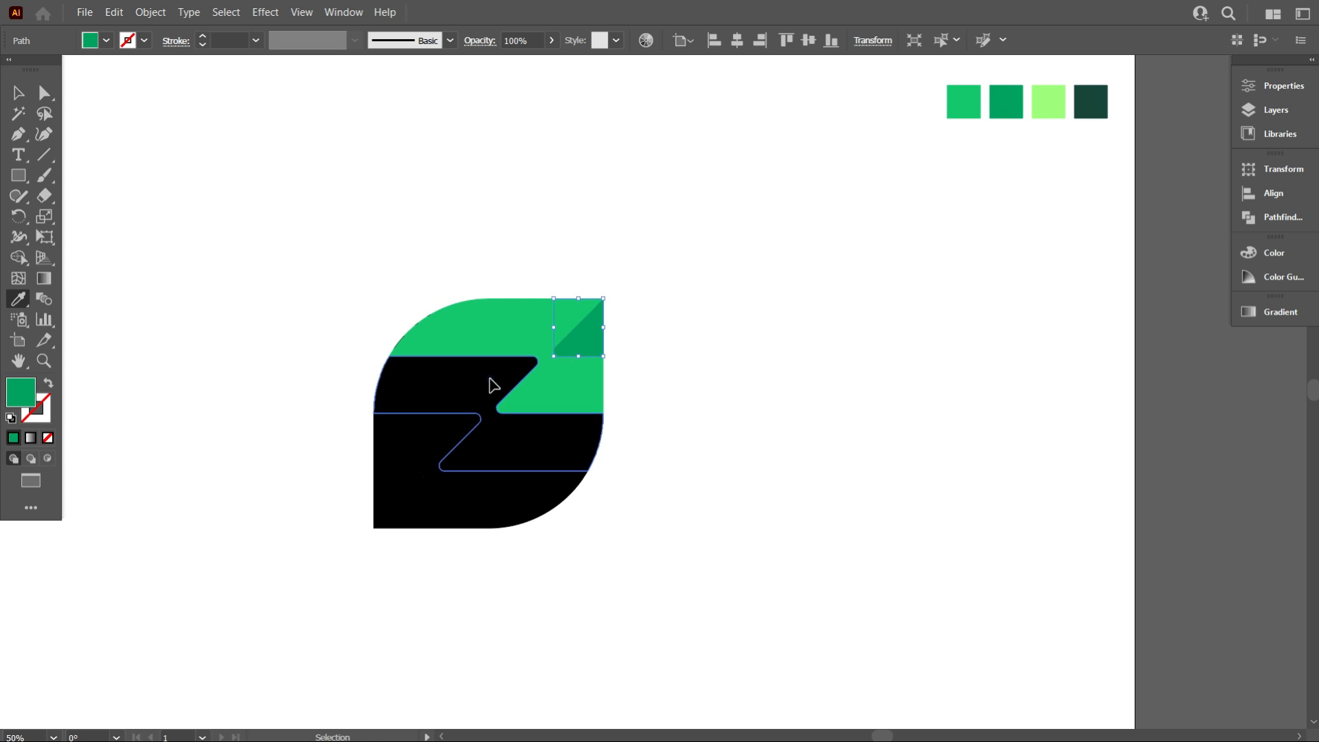
{"action": "left_click", "coordinate": [1049, 103]}
{"action": "left_click", "coordinate": [457, 443], "text": "ctrl"}
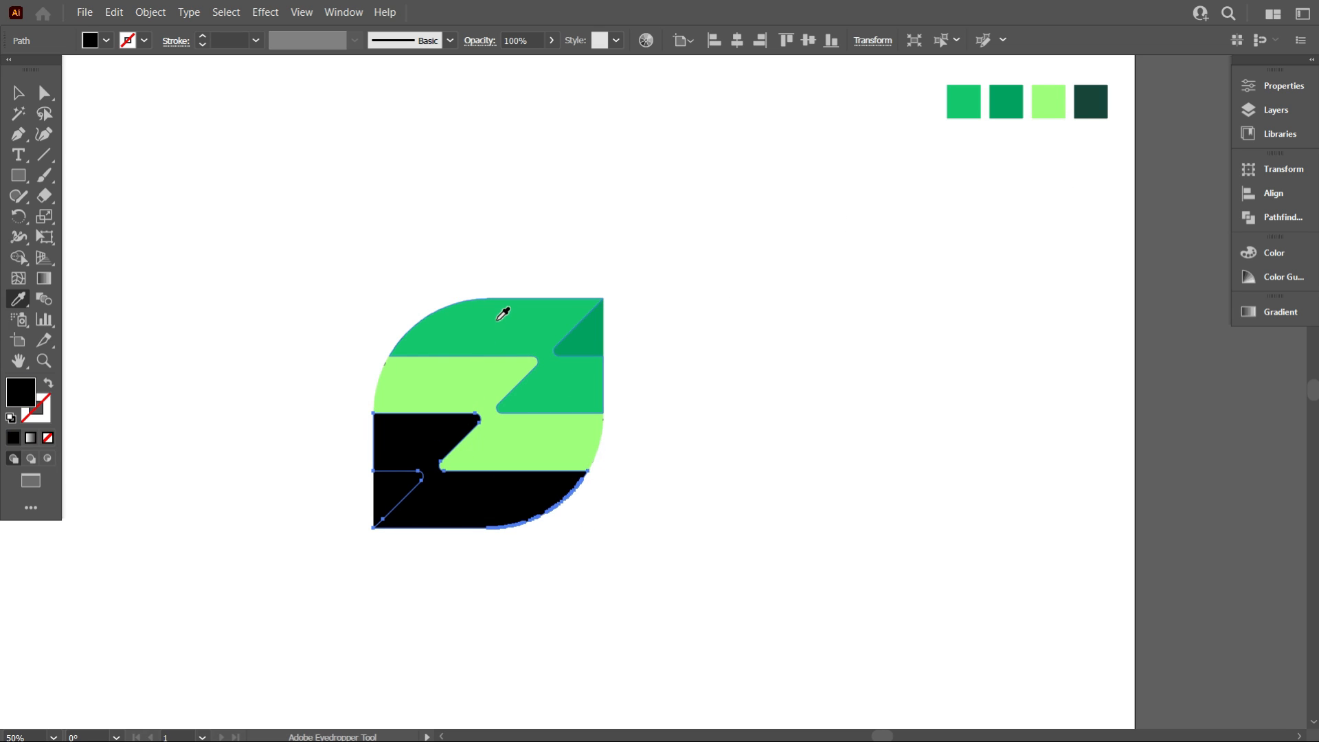
{"action": "left_click", "coordinate": [503, 314]}
{"action": "left_click", "coordinate": [394, 489], "text": "ctrl"}
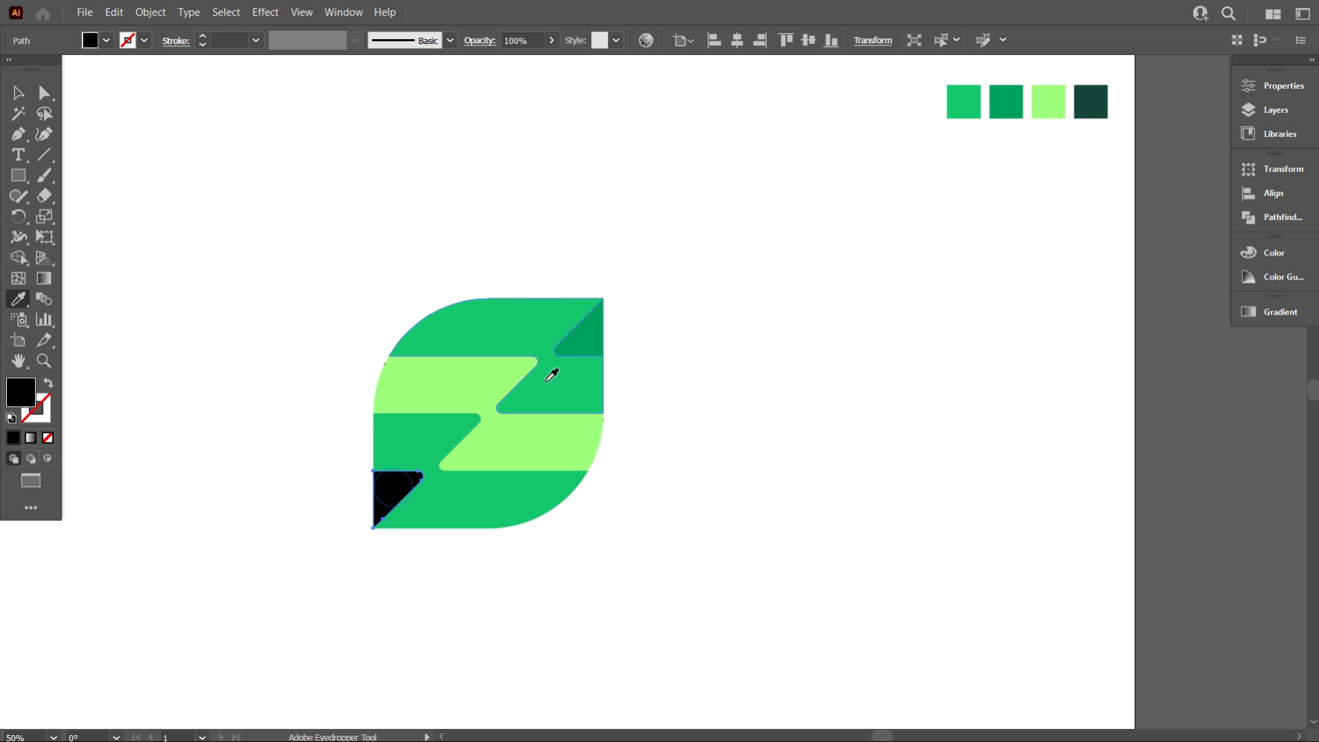
{"action": "left_click", "coordinate": [581, 342]}
{"action": "left_click", "coordinate": [18, 92]}
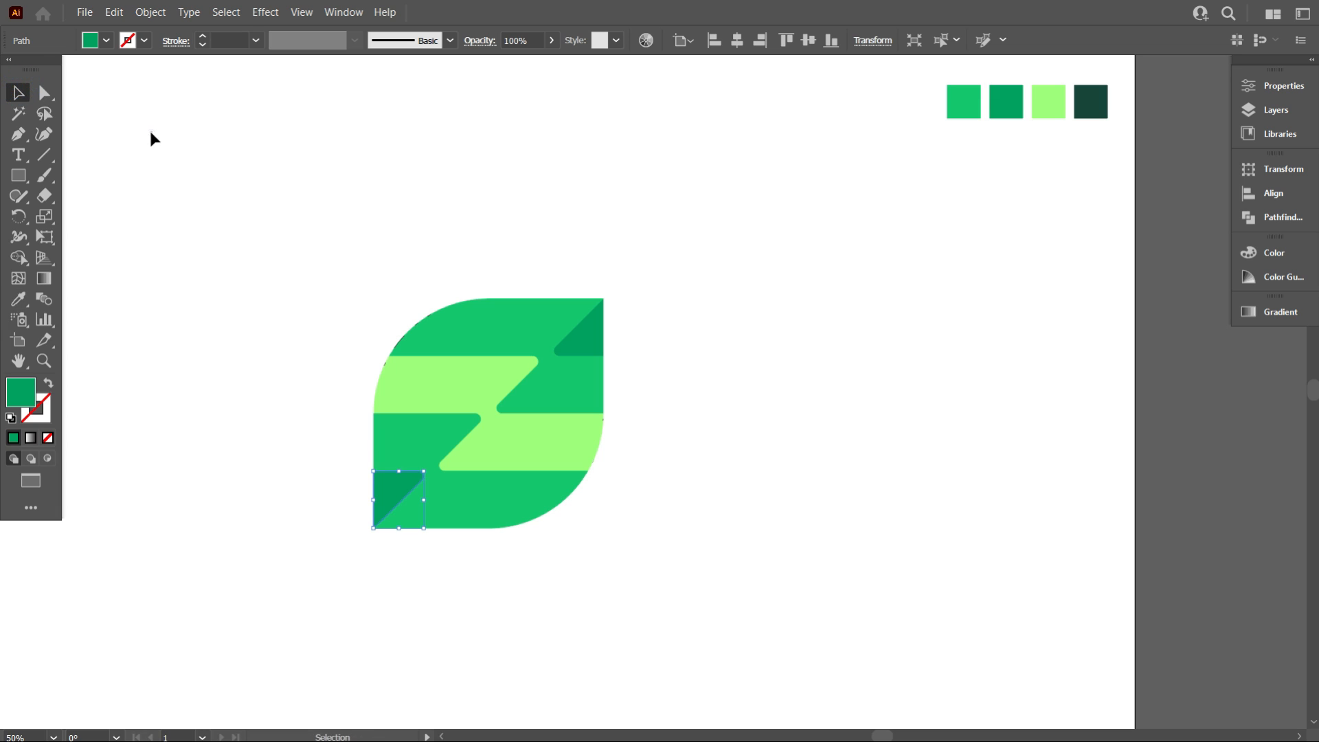
Zoom in and out to inspect the colored icon's edges for leftover gaps
{"action": "left_click", "coordinate": [151, 132]}
{"action": "scroll", "coordinate": [262, 205], "scroll_direction": "down", "scroll_amount": 2}
{"action": "scroll", "coordinate": [211, 344], "scroll_direction": "up", "scroll_amount": 1}
{"action": "left_click_drag", "start_coordinate": [219, 360], "coordinate": [379, 398]}
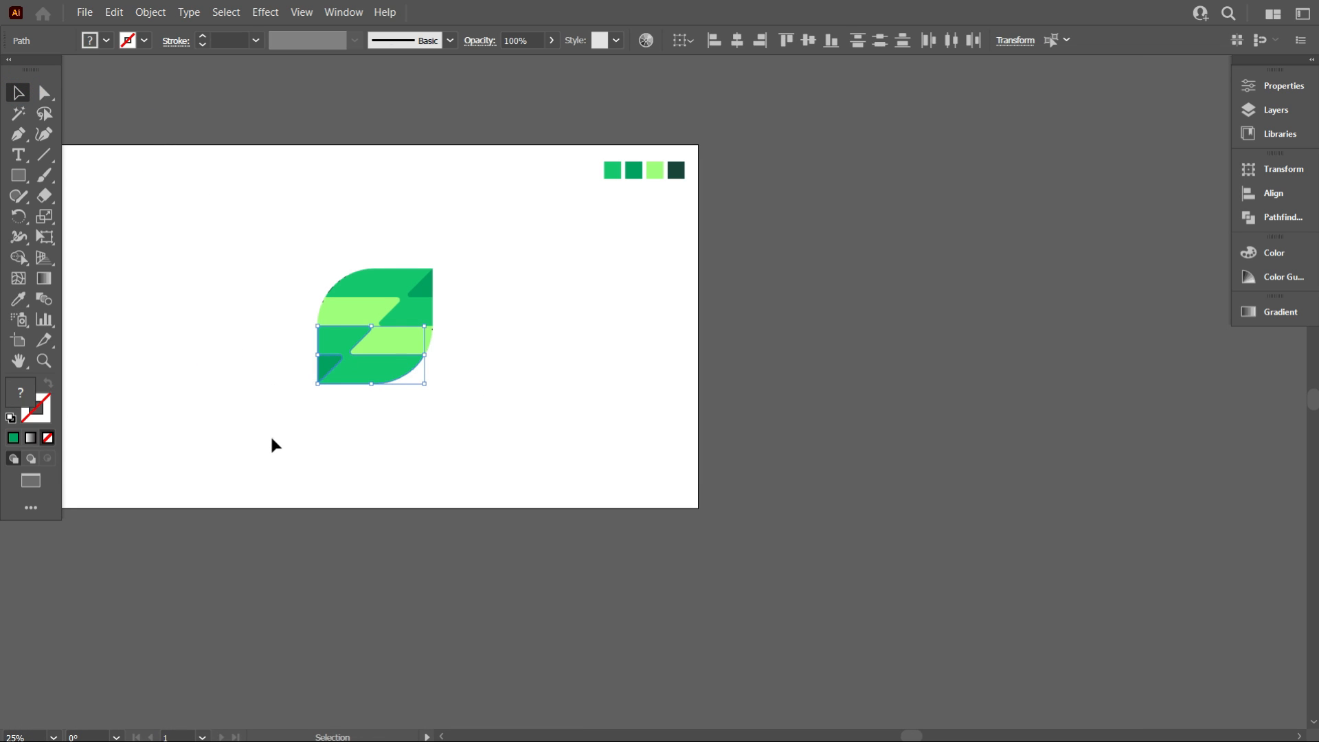
{"action": "left_click", "coordinate": [271, 440]}
{"action": "scroll", "coordinate": [381, 391], "scroll_direction": "up", "scroll_amount": 5}
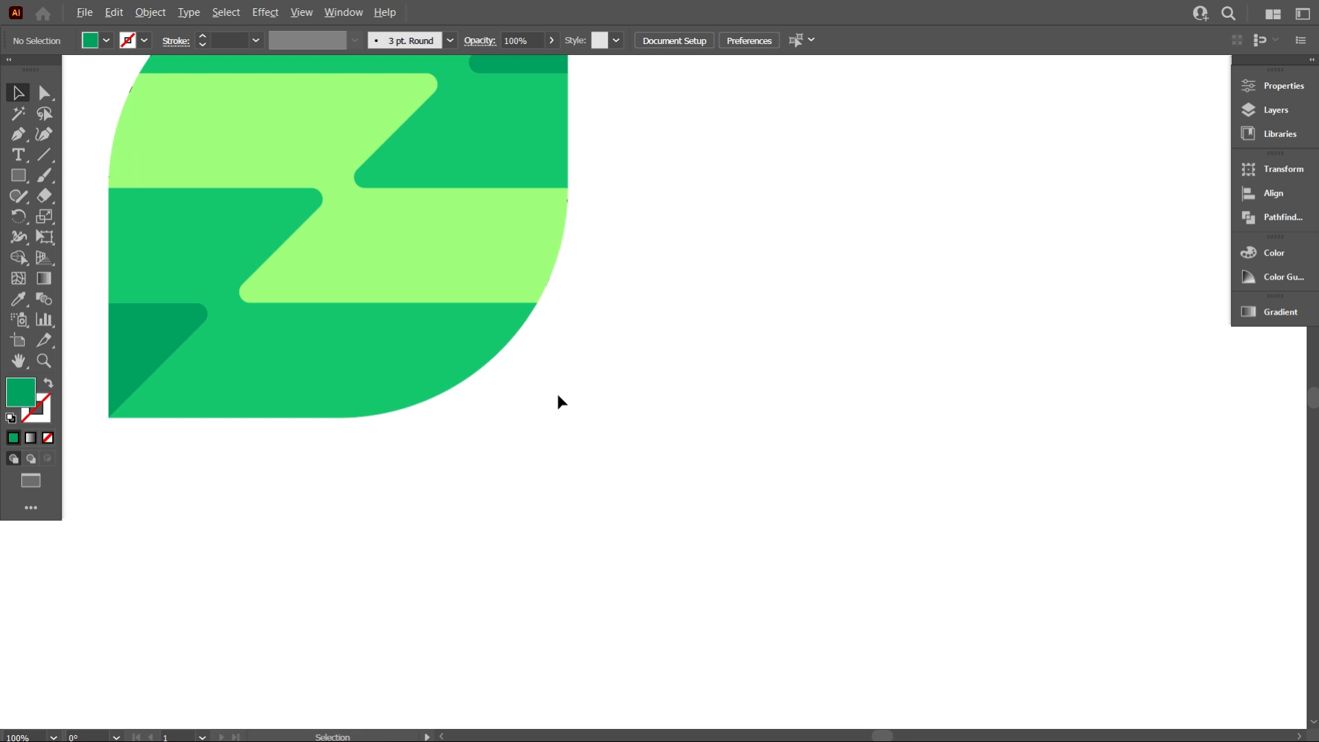
{"action": "scroll", "coordinate": [558, 402], "scroll_direction": "down", "scroll_amount": 3}
{"action": "scroll", "coordinate": [439, 522], "scroll_direction": "up", "scroll_amount": 3}
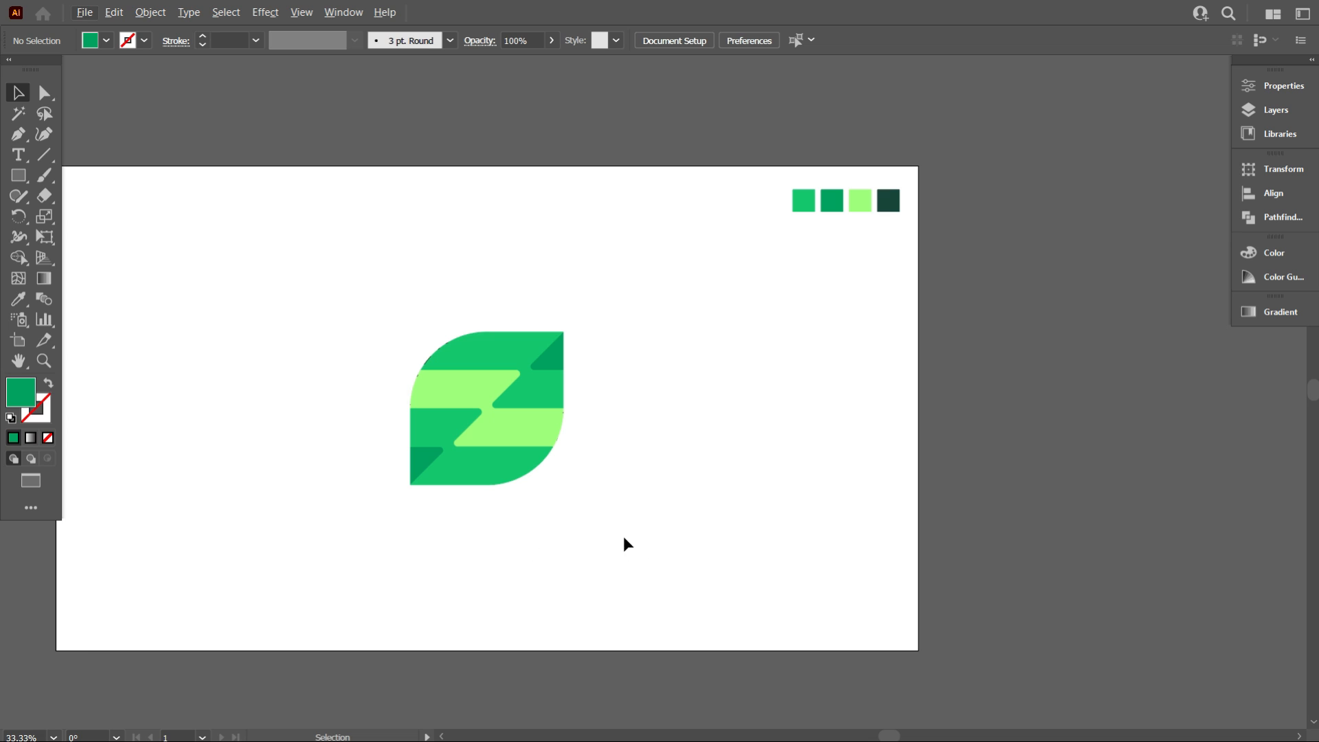
{"action": "scroll", "coordinate": [550, 515], "scroll_direction": "down", "scroll_amount": 1}
{"action": "scroll", "coordinate": [413, 288], "scroll_direction": "up", "scroll_amount": 8}
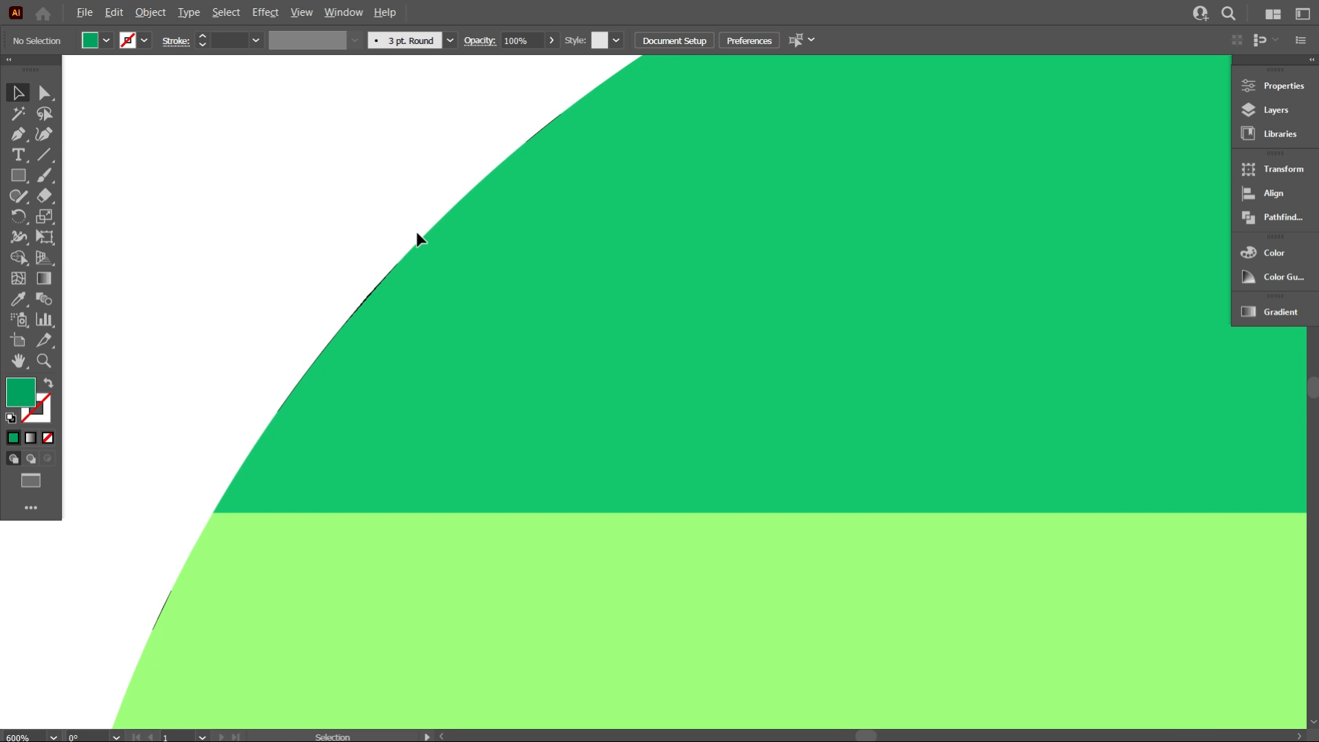
{"action": "scroll", "coordinate": [416, 232], "scroll_direction": "down", "scroll_amount": 7}
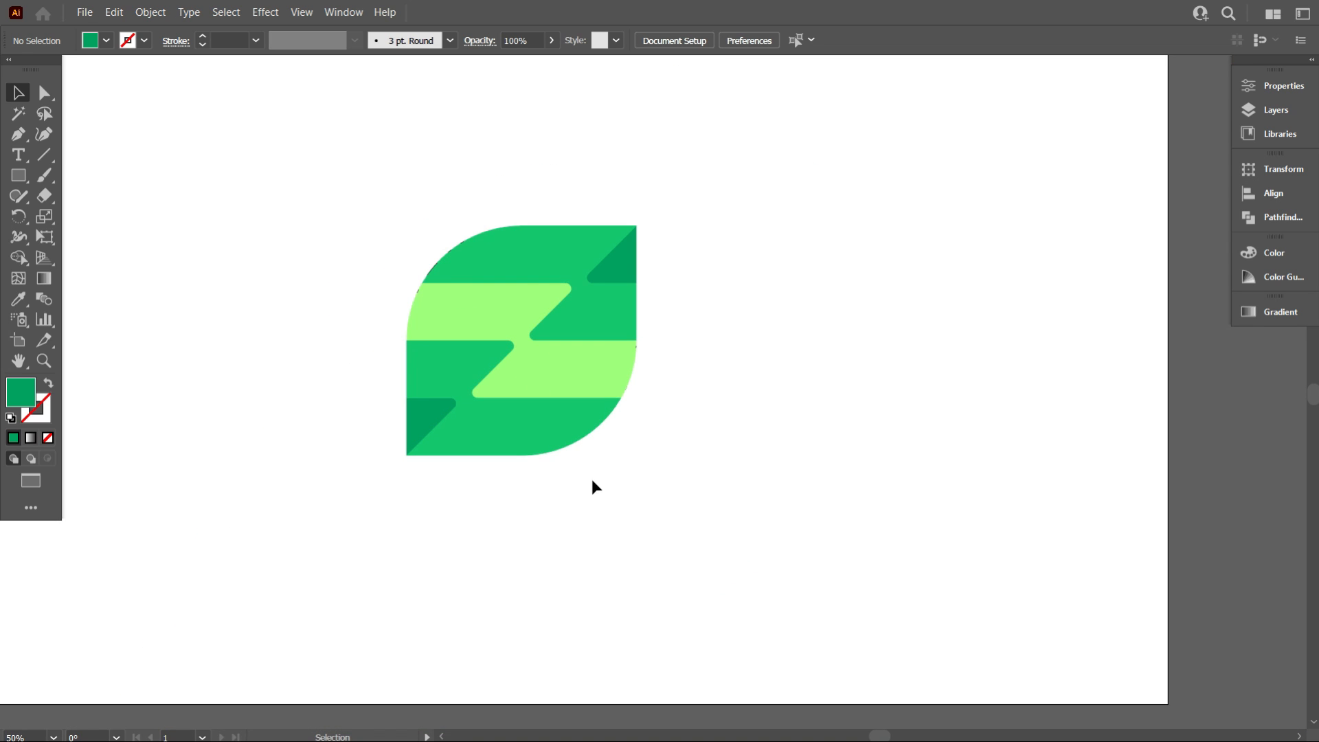
Select all the icon's pieces and move the icon to the right side of the artboard below the swatches
{"action": "left_click", "coordinate": [592, 478]}
{"action": "left_click", "coordinate": [509, 435]}
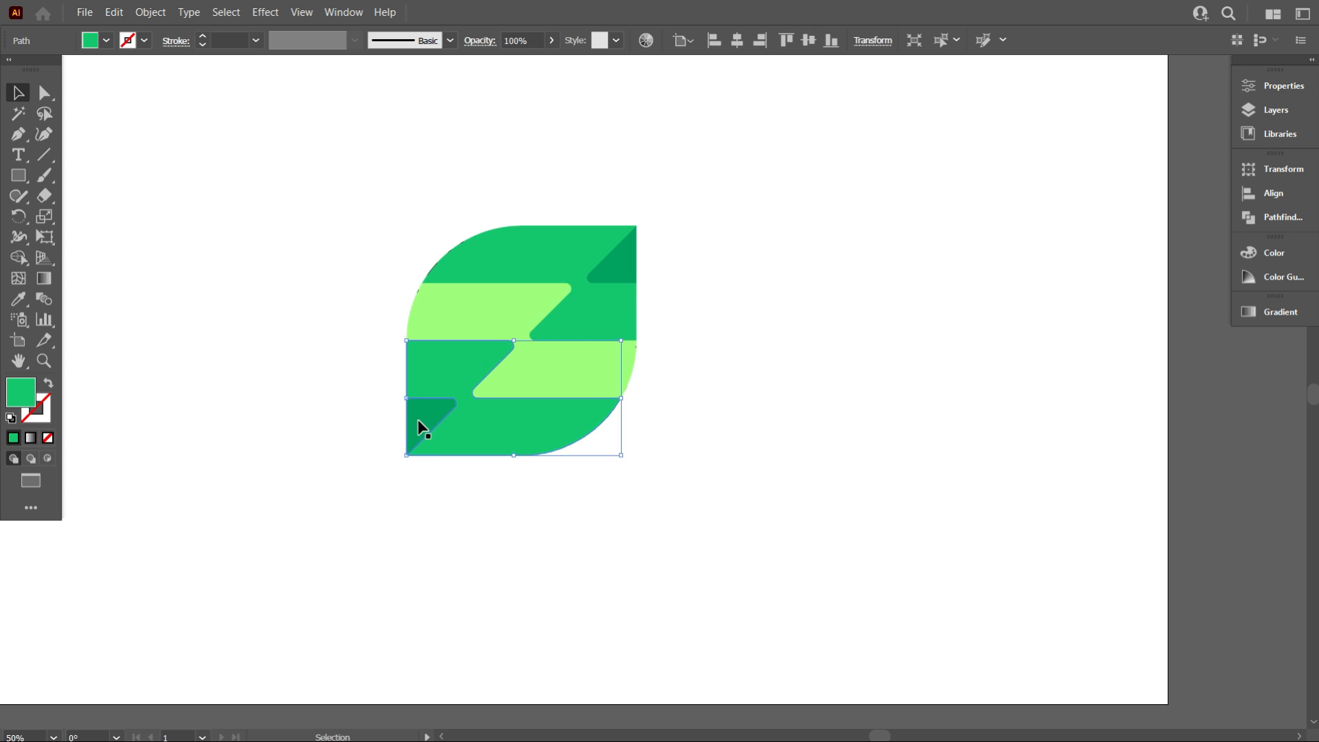
{"action": "left_click", "coordinate": [459, 477]}
{"action": "left_click", "coordinate": [438, 415]}
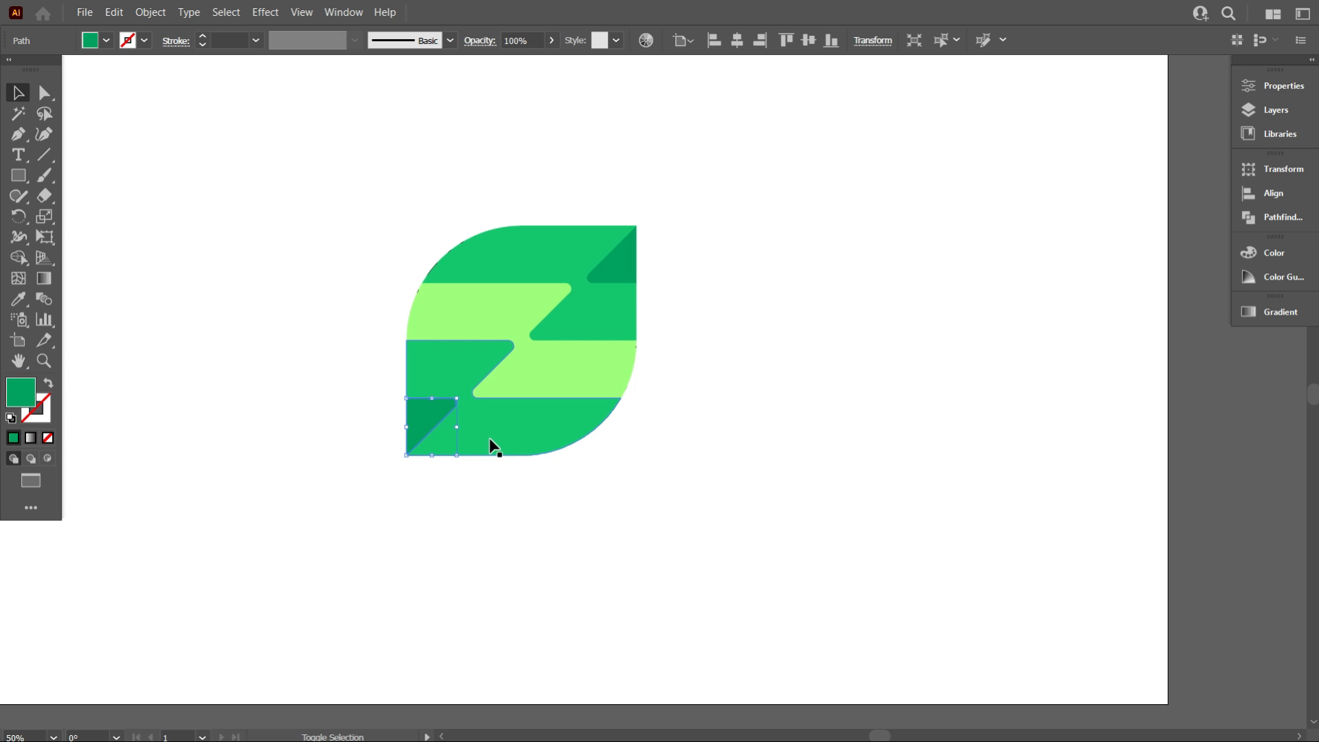
{"action": "left_click", "coordinate": [489, 438], "text": "shift"}
{"action": "left_click", "coordinate": [507, 299], "text": "shift"}
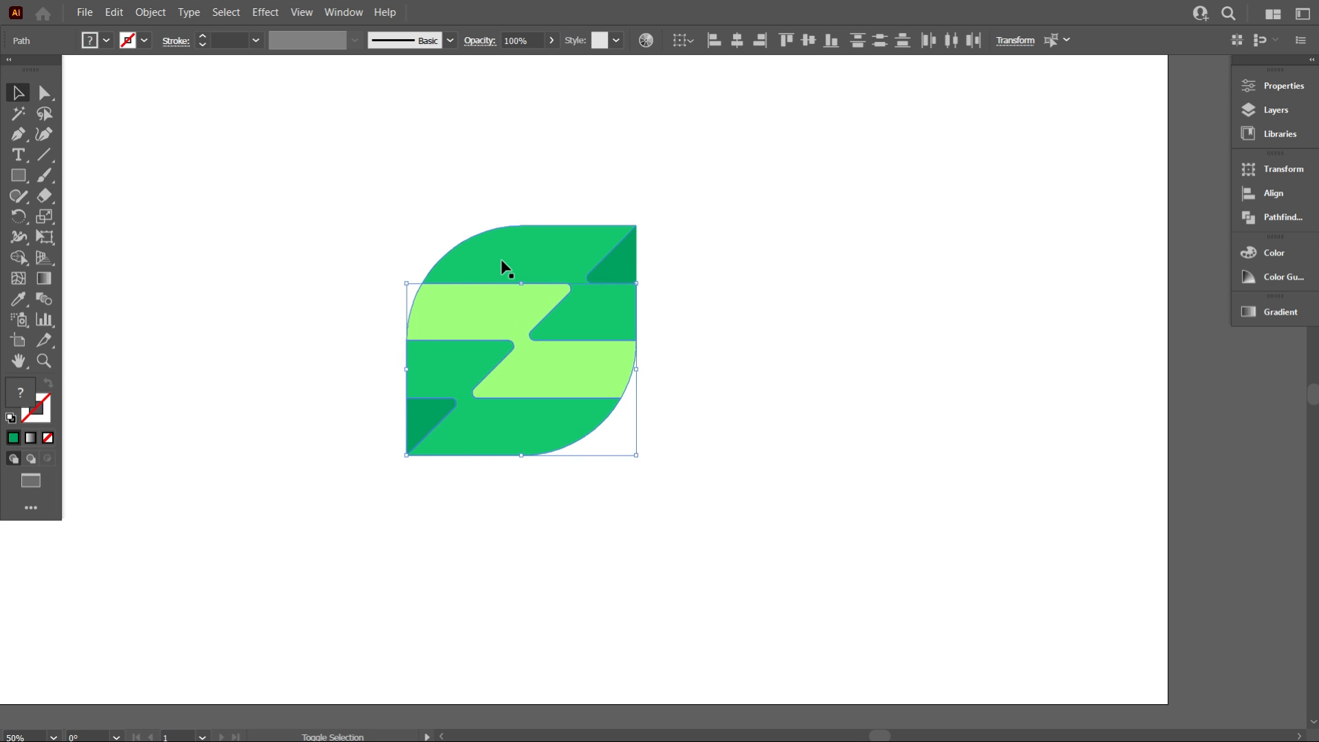
{"action": "left_click", "coordinate": [501, 259], "text": "shift"}
{"action": "left_click", "coordinate": [580, 322], "text": "shift"}
{"action": "left_click", "coordinate": [621, 260], "text": "shift"}
{"action": "left_click", "coordinate": [558, 254], "text": "shift"}
{"action": "key", "text": "ctrl+minus"}
{"action": "key", "text": "ctrl+minus"}
{"action": "left_click_drag", "start_coordinate": [492, 386], "coordinate": [756, 395]}
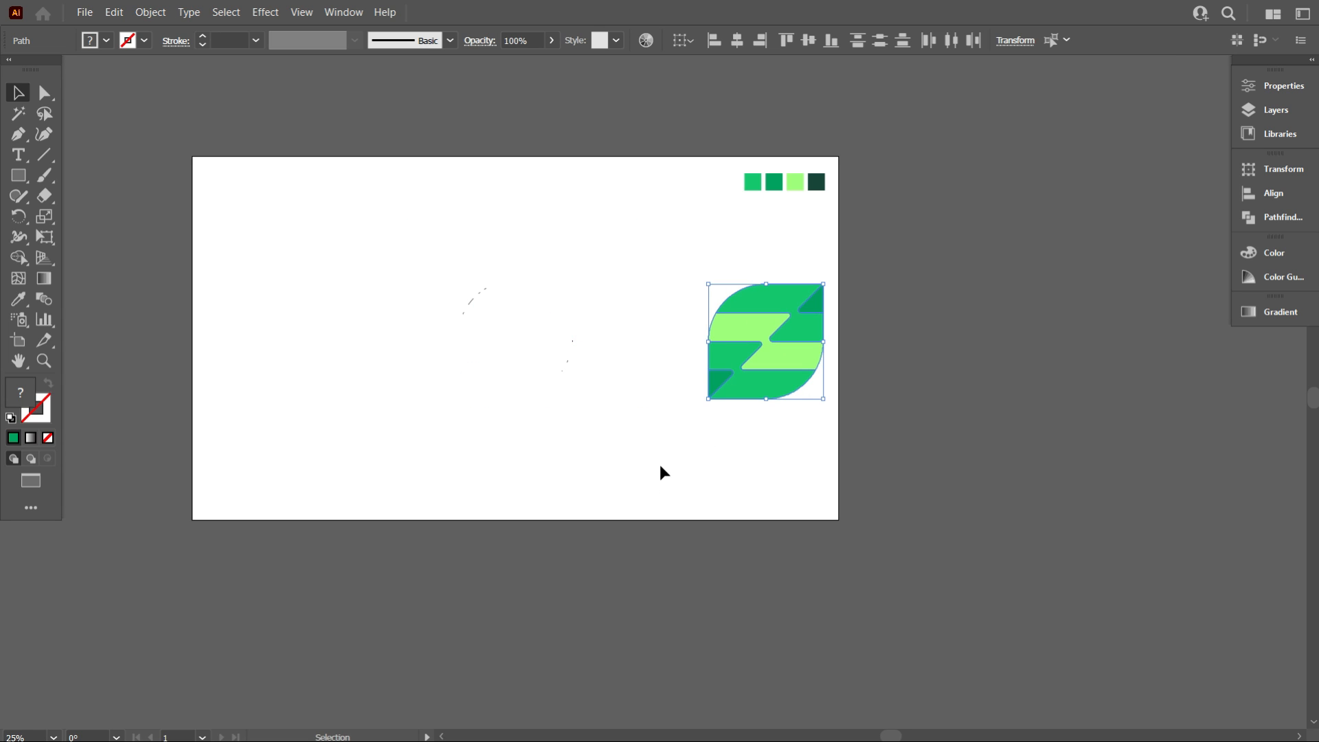
{"action": "left_click", "coordinate": [660, 465]}
{"action": "scroll", "coordinate": [527, 346], "scroll_direction": "up", "scroll_amount": 3}
{"action": "scroll", "coordinate": [528, 346], "scroll_direction": "up", "scroll_amount": 1}
{"action": "left_click_drag", "start_coordinate": [247, 200], "coordinate": [574, 423]}
{"action": "left_click", "coordinate": [577, 514]}
{"action": "scroll", "coordinate": [571, 508], "scroll_direction": "down", "scroll_amount": 2}
{"action": "scroll", "coordinate": [571, 502], "scroll_direction": "down", "scroll_amount": 1}
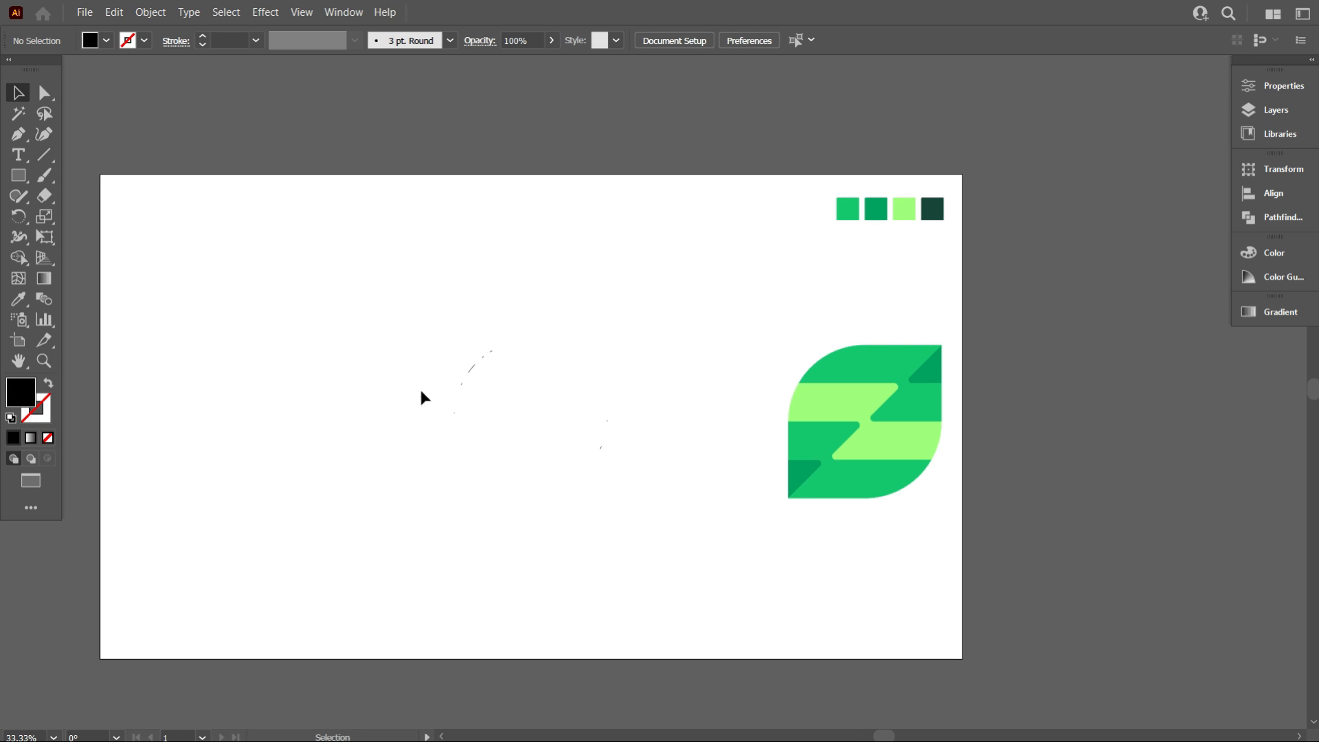
Delete the stray fragments left on the artboard and group all of the icon's pieces
{"action": "left_click_drag", "start_coordinate": [327, 282], "coordinate": [633, 542]}
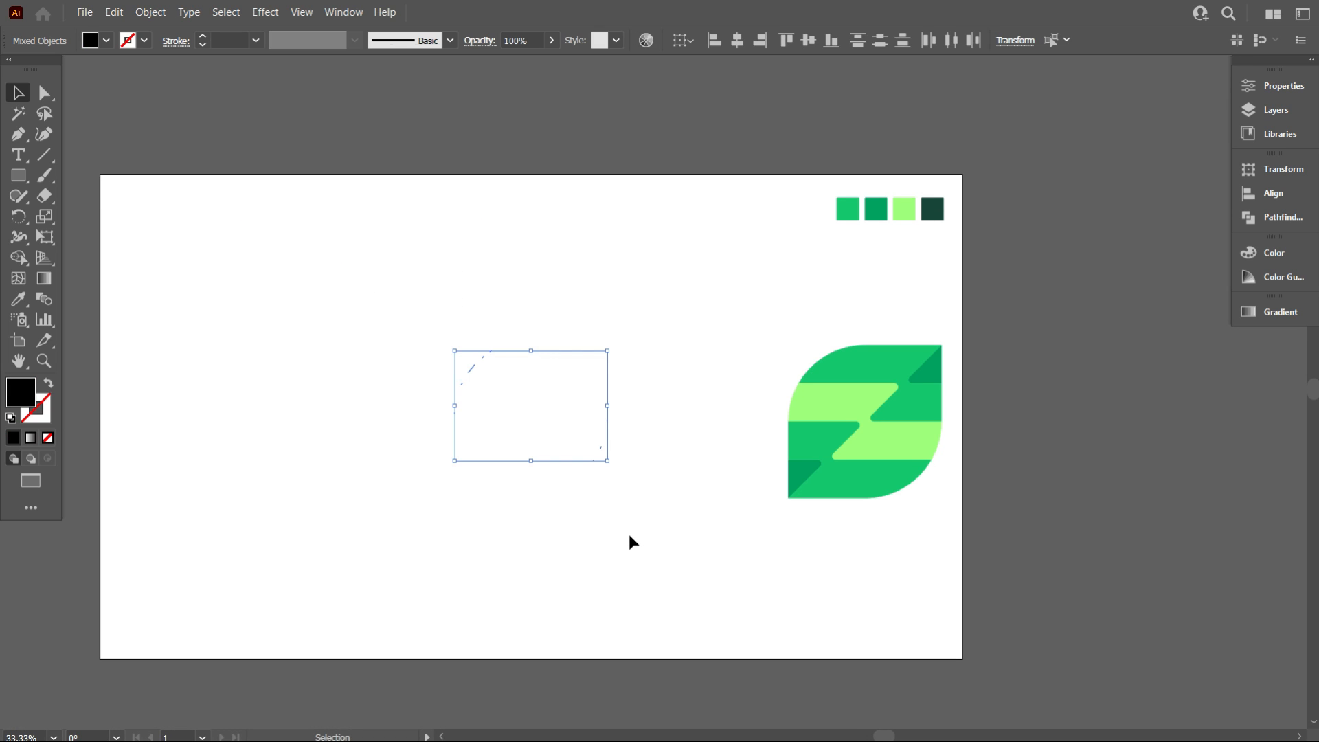
{"action": "key", "text": "Delete"}
{"action": "left_click_drag", "start_coordinate": [586, 271], "coordinate": [1013, 584]}
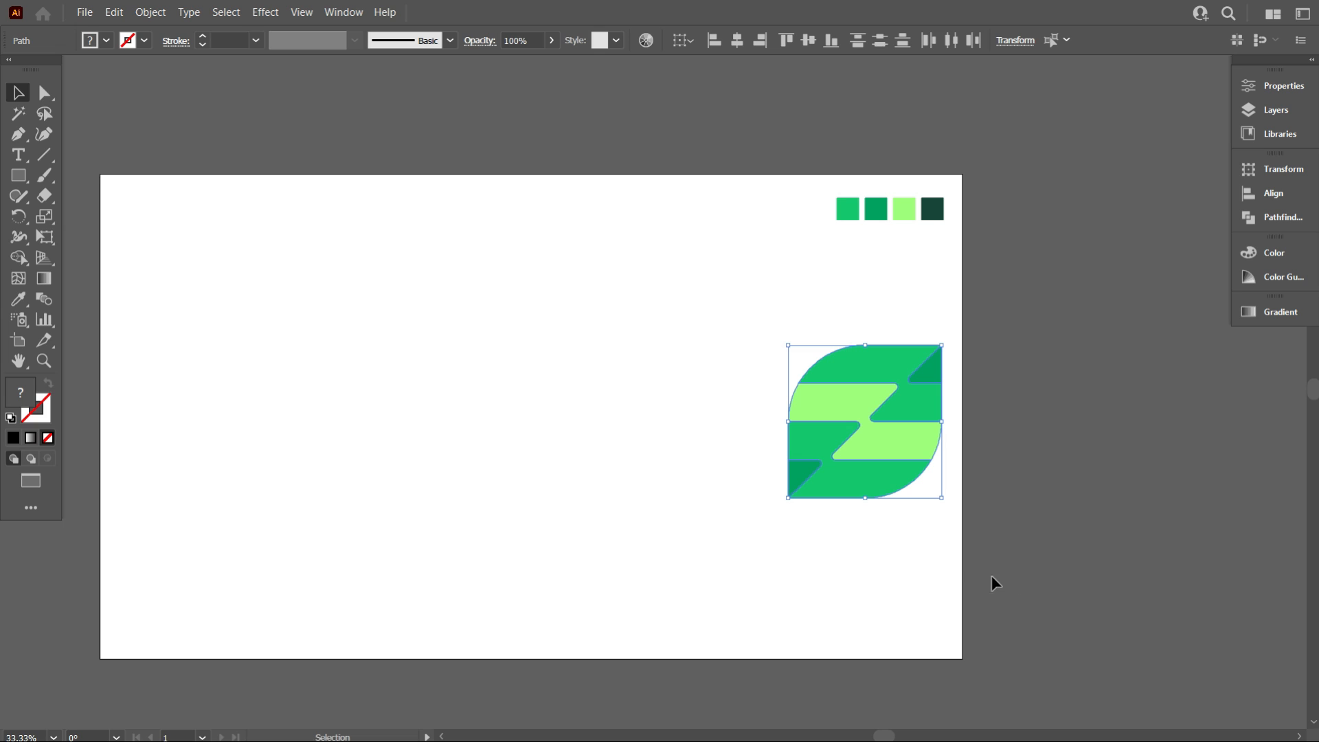
{"action": "right_click", "coordinate": [807, 430]}
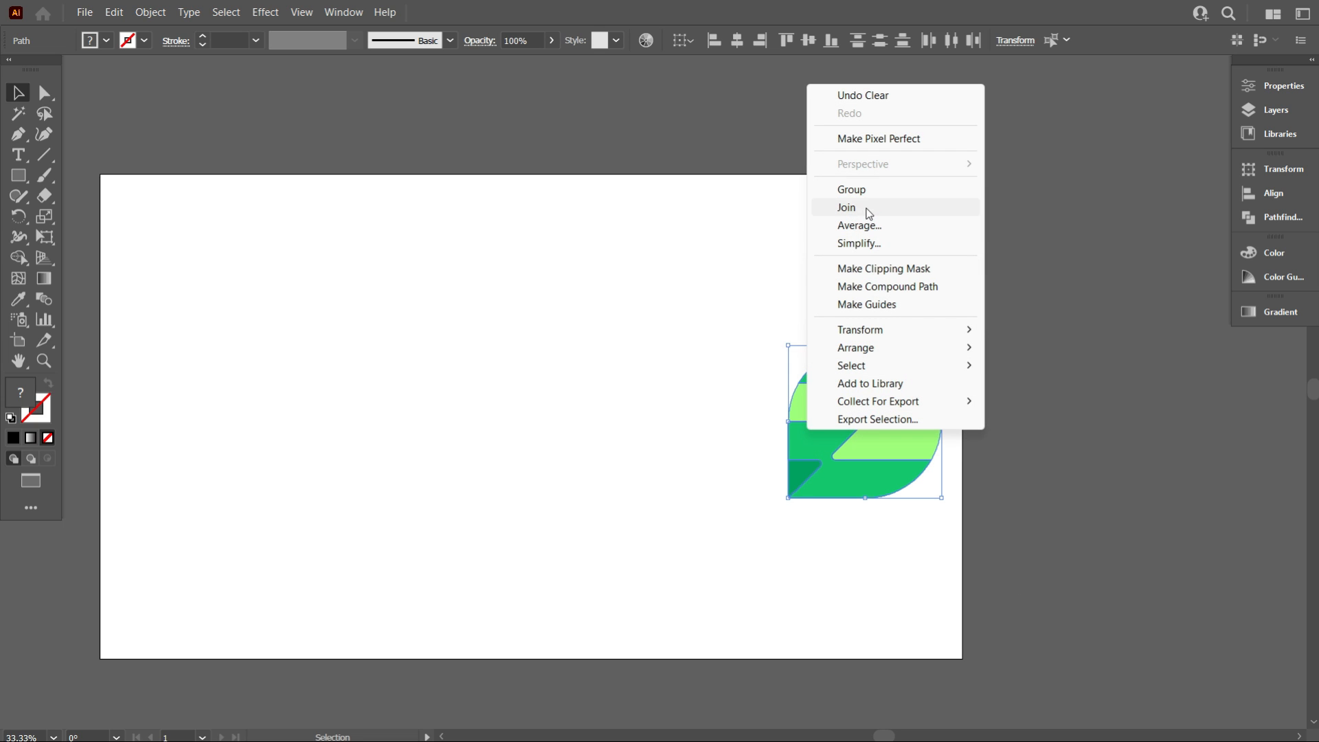
{"action": "left_click", "coordinate": [864, 194]}
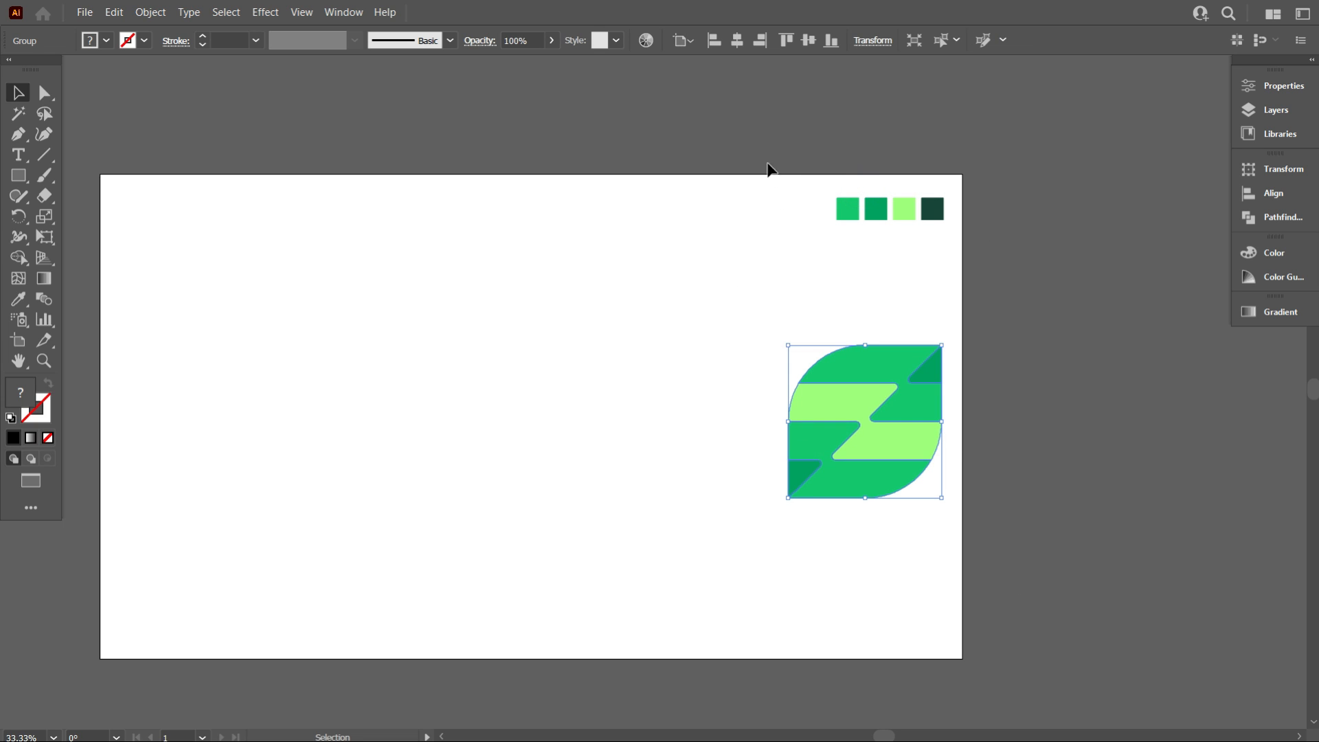
Center the icon group on the artboard horizontally and vertically, then rotate it about 45° into a leaf orientation
{"action": "left_click", "coordinate": [734, 41]}
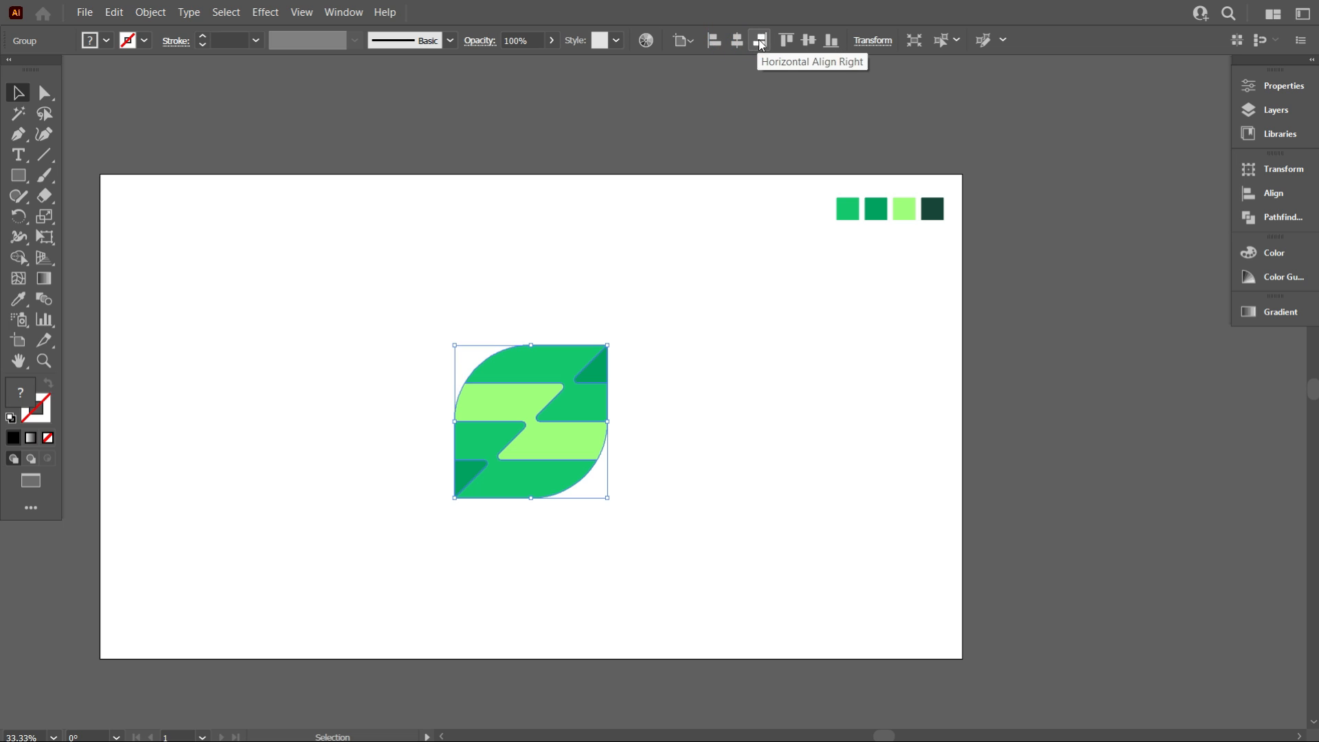
{"action": "left_click", "coordinate": [808, 43]}
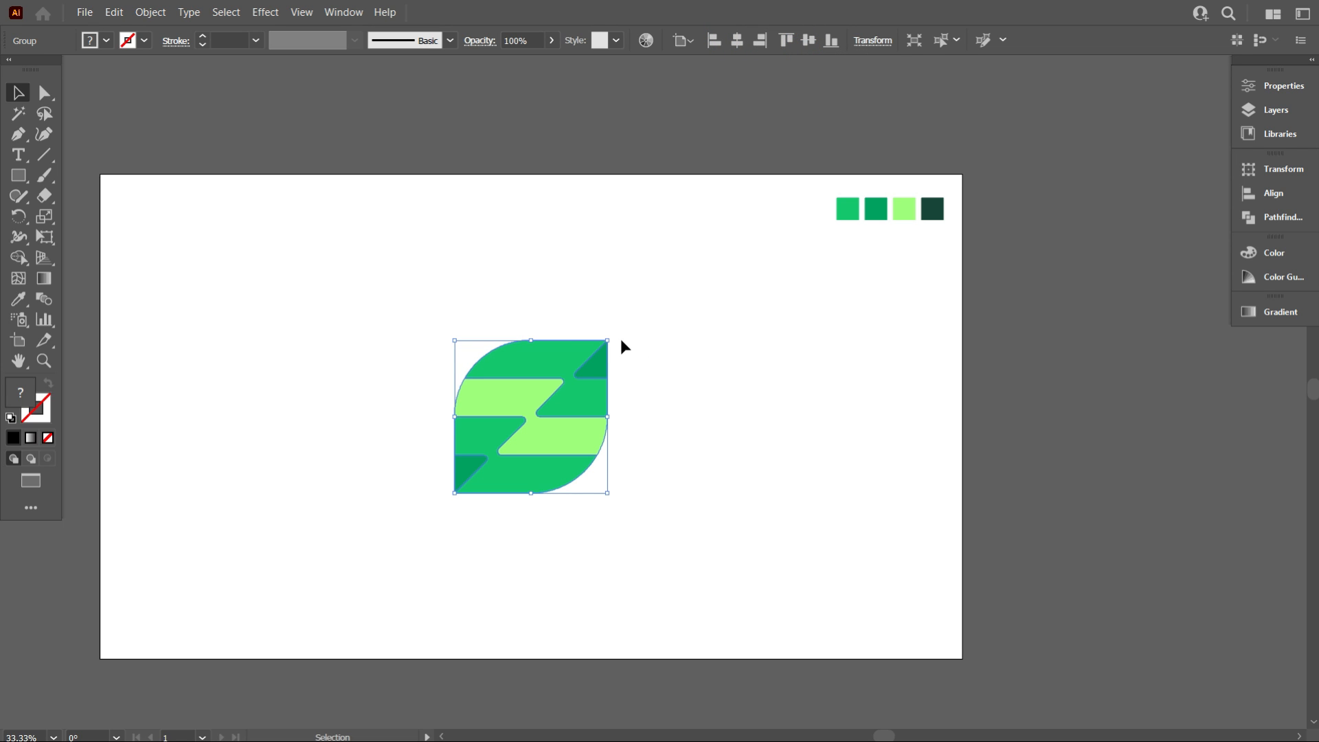
{"action": "left_click_drag", "start_coordinate": [612, 334], "coordinate": [540, 304]}
{"action": "left_click", "coordinate": [657, 328]}
{"action": "scroll", "coordinate": [555, 533], "scroll_direction": "up", "scroll_amount": 1}
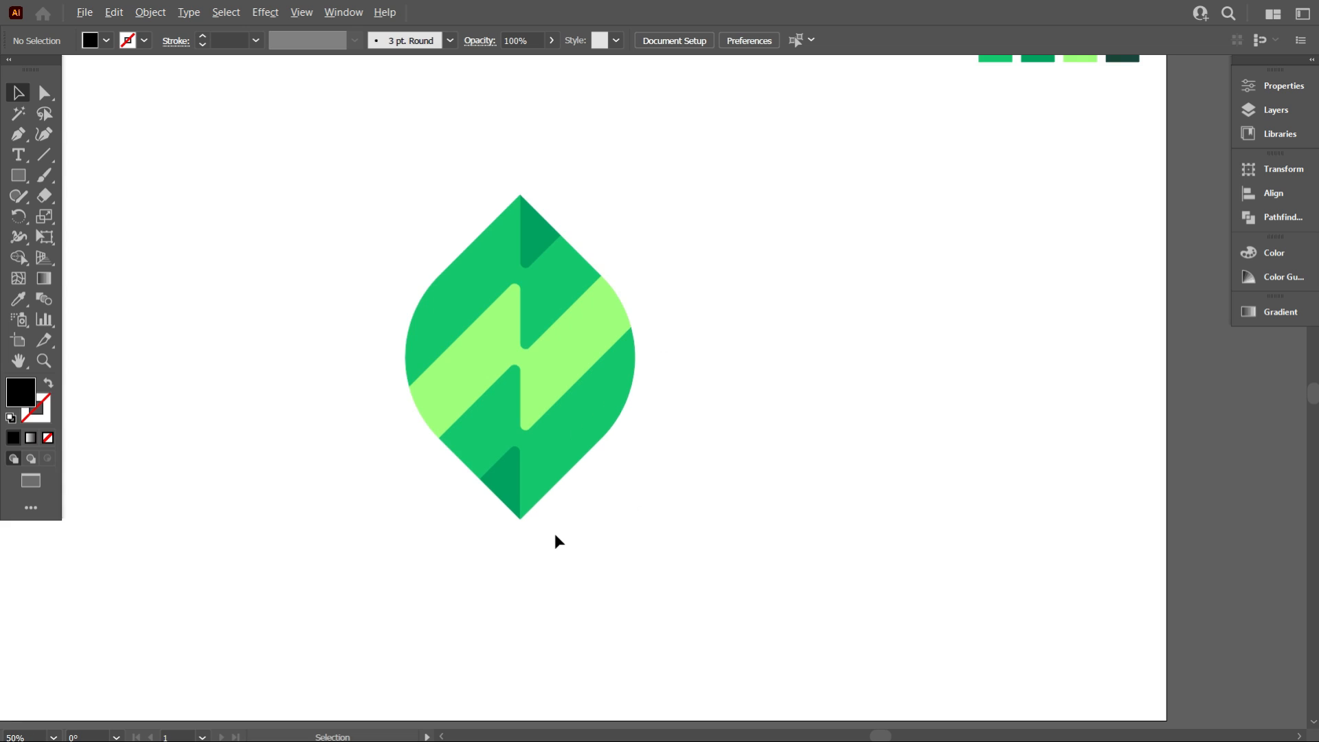
Apply a 3D Inflate effect to the leaf group and set its depth to 10 px
{"action": "scroll", "coordinate": [612, 521], "scroll_direction": "down", "scroll_amount": 1}
{"action": "scroll", "coordinate": [617, 519], "scroll_direction": "down", "scroll_amount": 1}
{"action": "scroll", "coordinate": [574, 551], "scroll_direction": "up", "scroll_amount": 1}
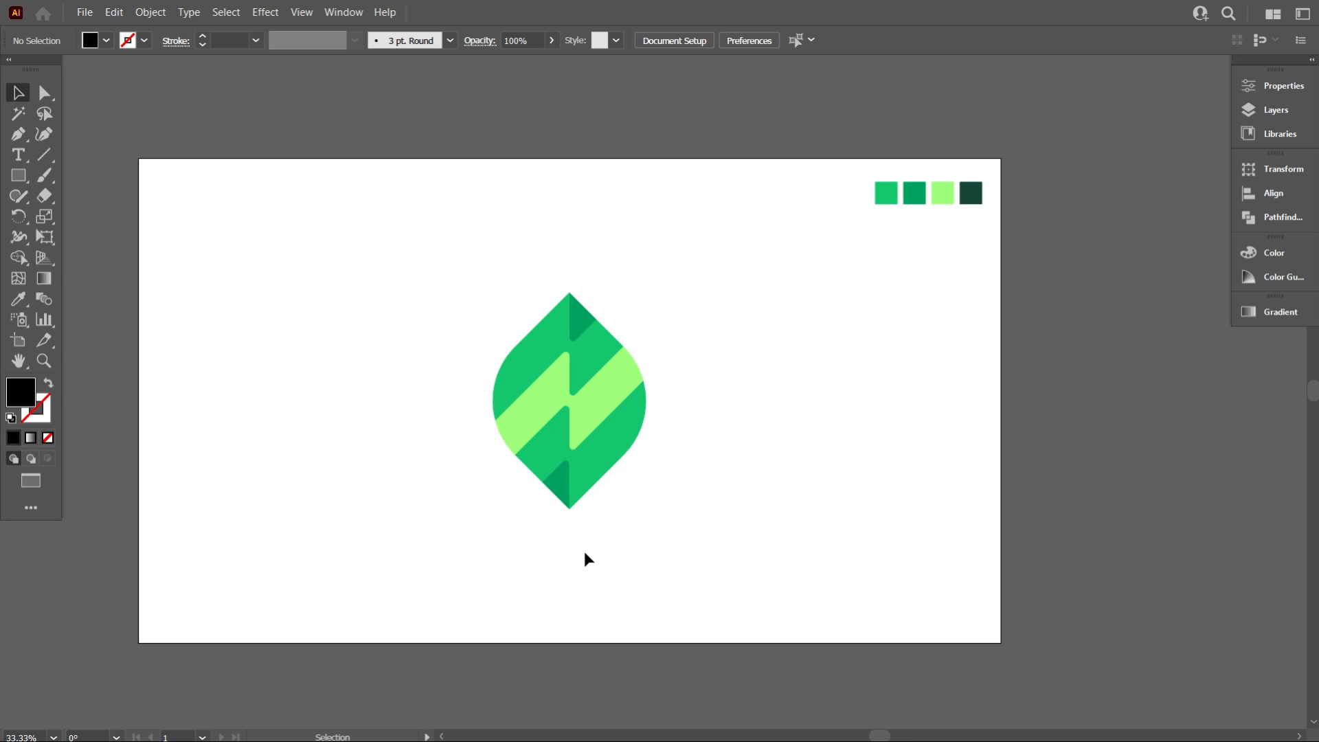
{"action": "left_click_drag", "start_coordinate": [690, 551], "coordinate": [528, 365]}
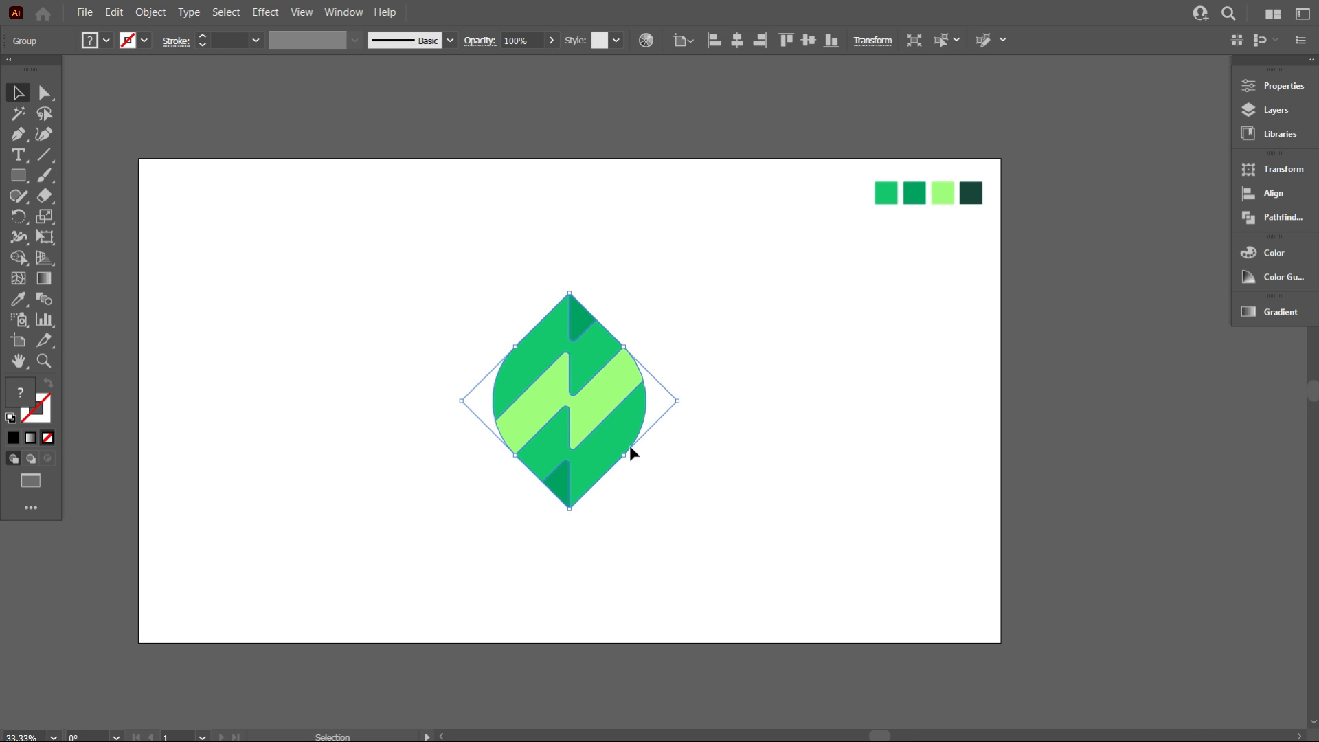
{"action": "scroll", "coordinate": [602, 443], "scroll_direction": "up", "scroll_amount": 1}
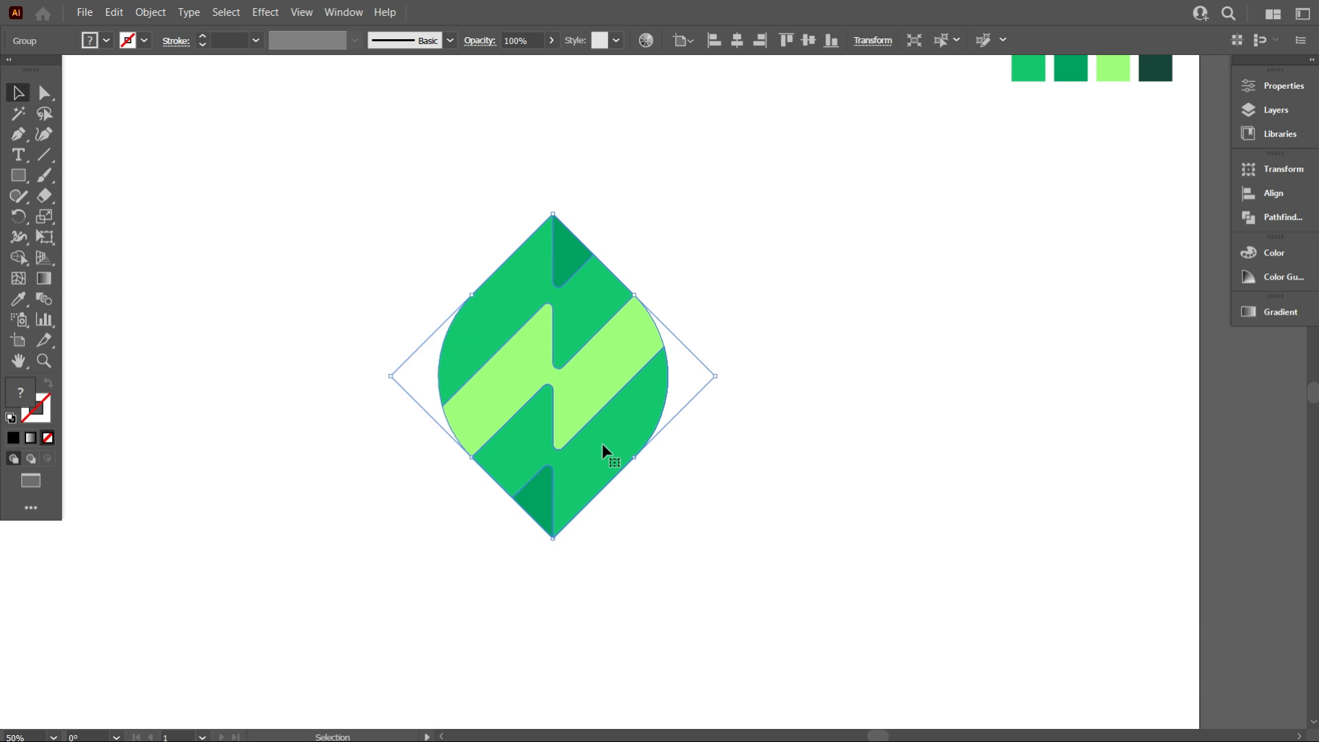
{"action": "left_click", "coordinate": [265, 12]}
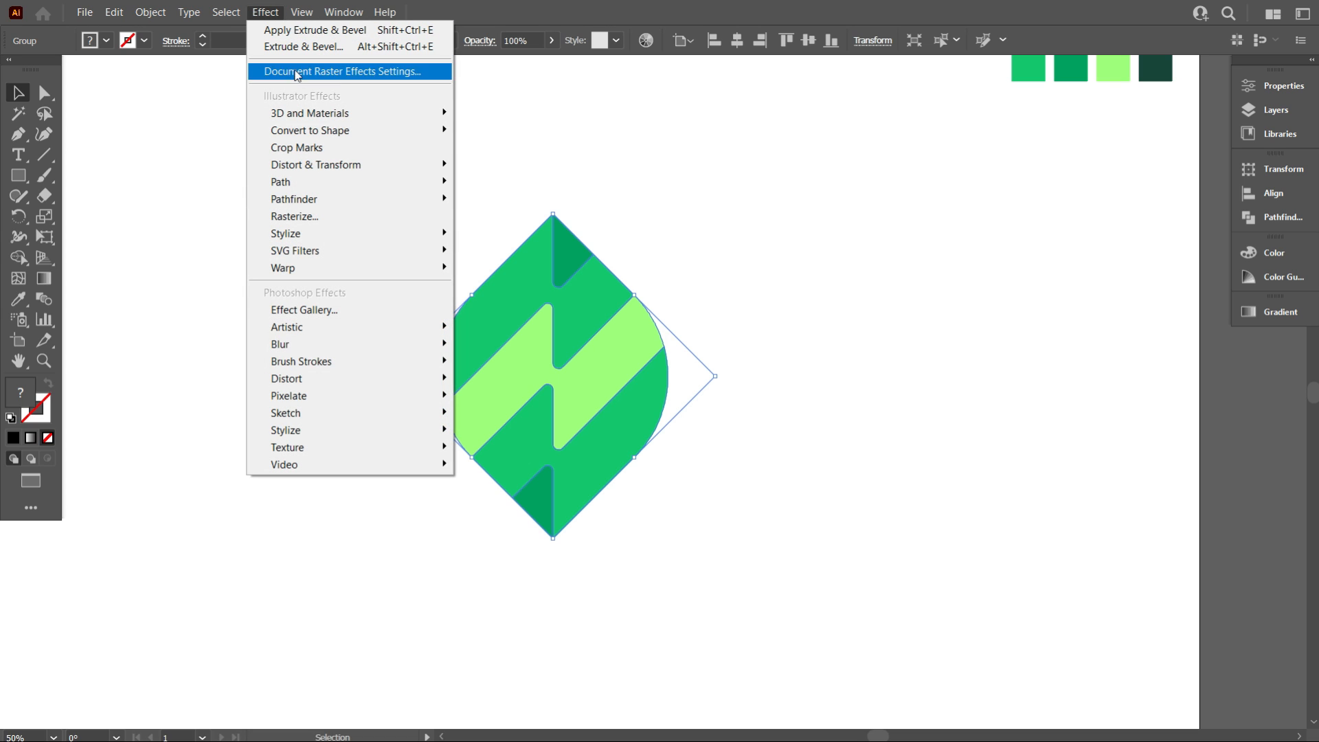
{"action": "mouse_move", "coordinate": [345, 114]}
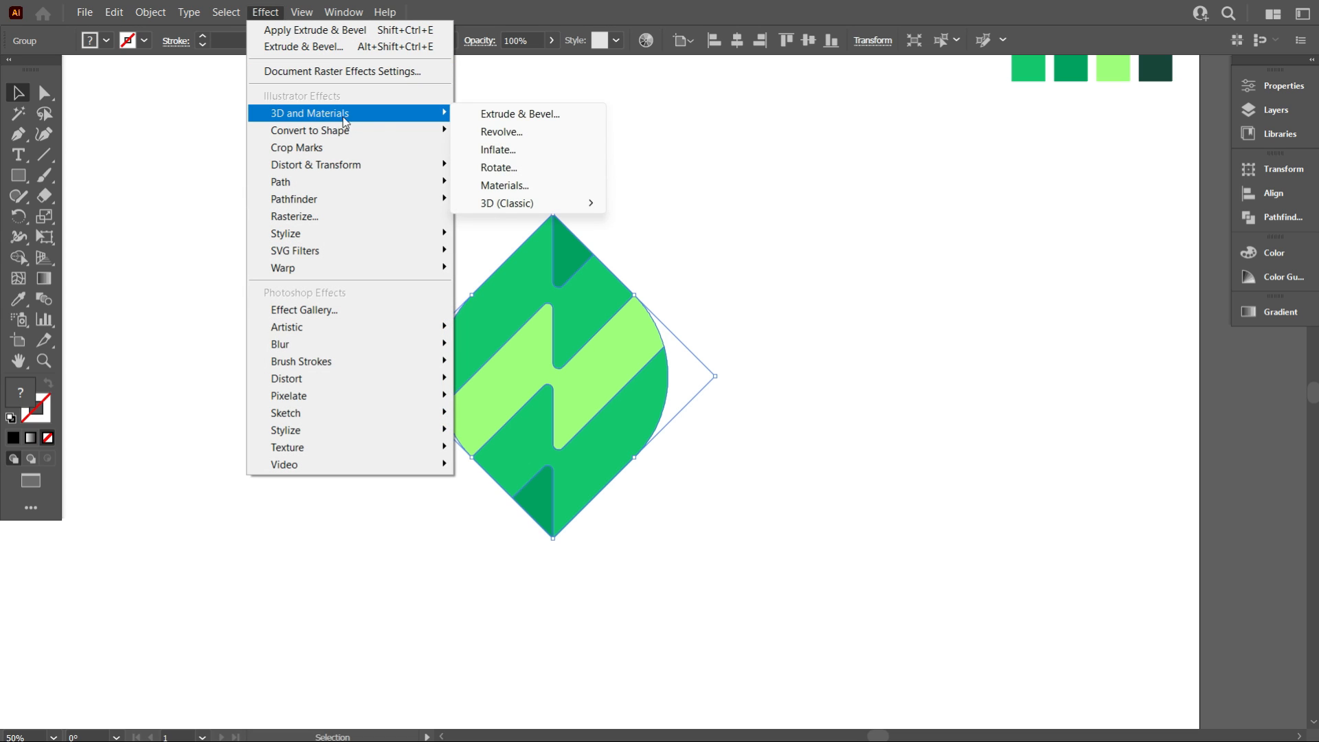
{"action": "left_click", "coordinate": [503, 115]}
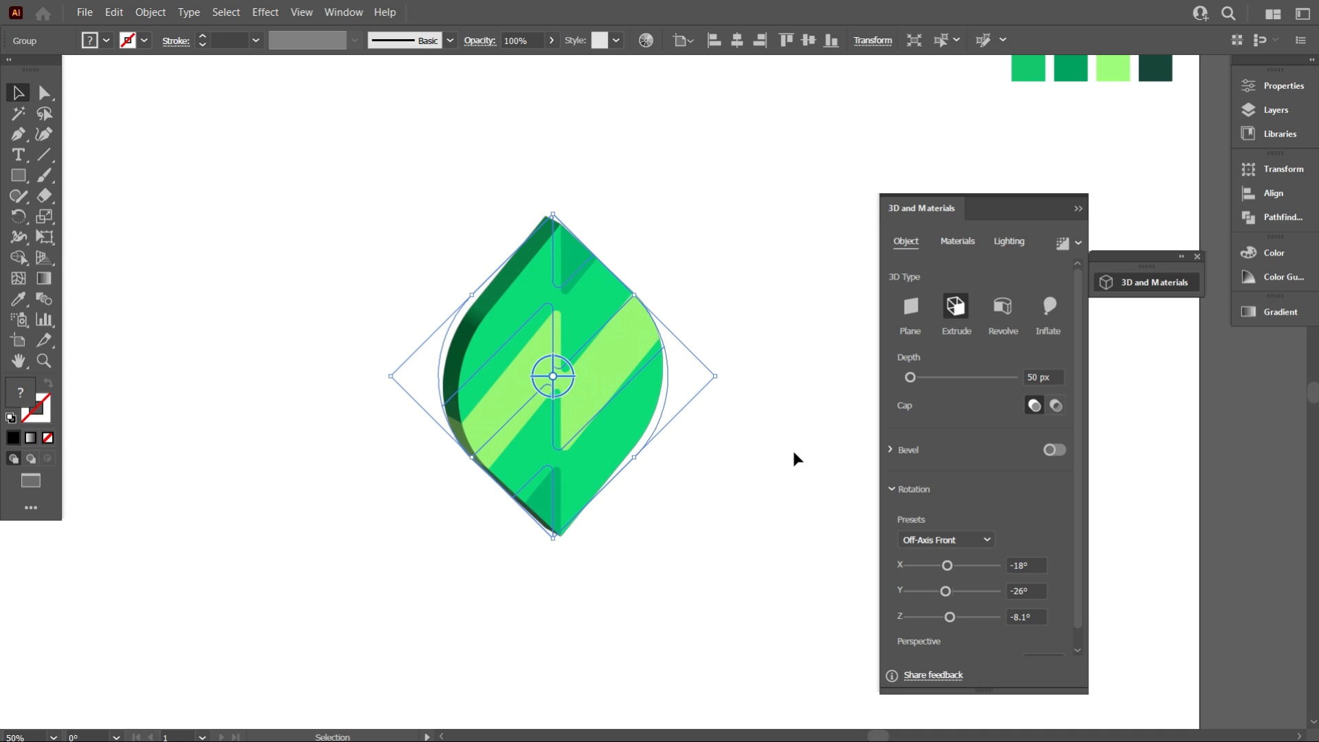
{"action": "left_click", "coordinate": [1049, 319]}
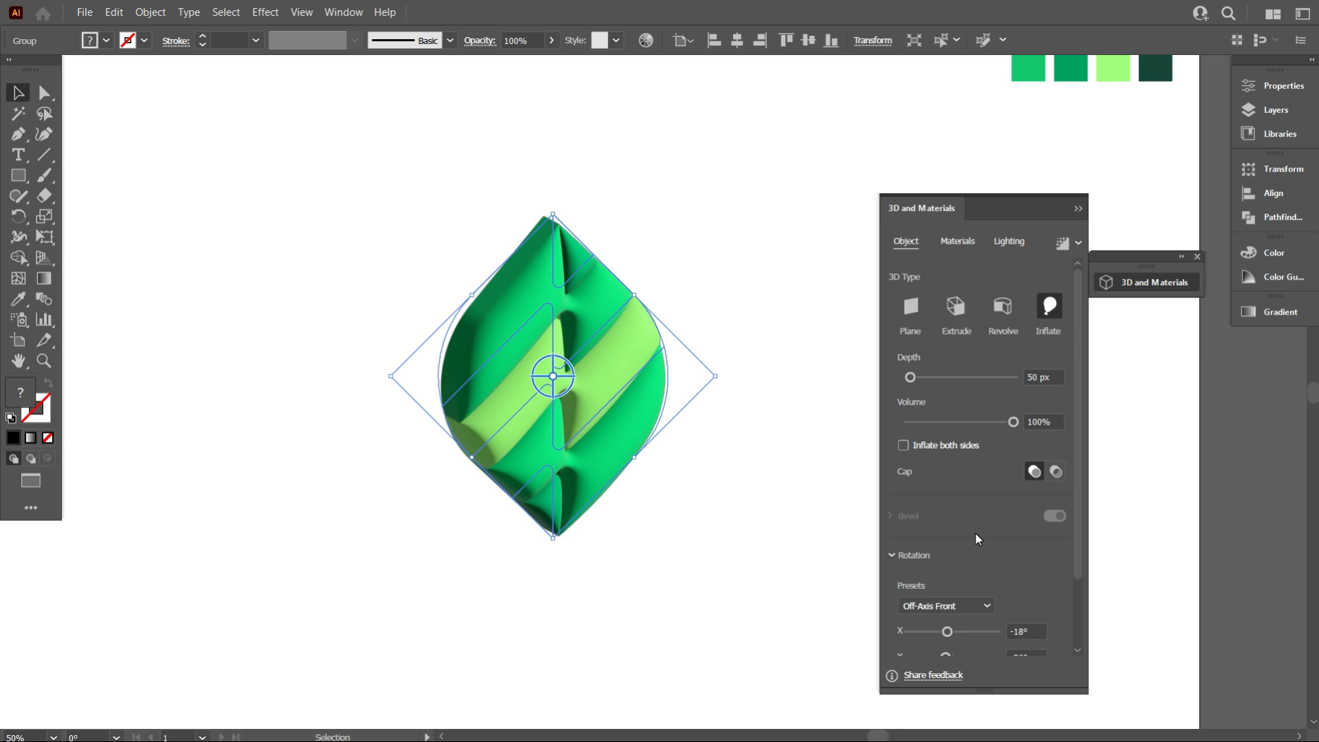
{"action": "double_click", "coordinate": [1031, 378]}
{"action": "type", "text": "10"}
{"action": "key", "text": "Return"}
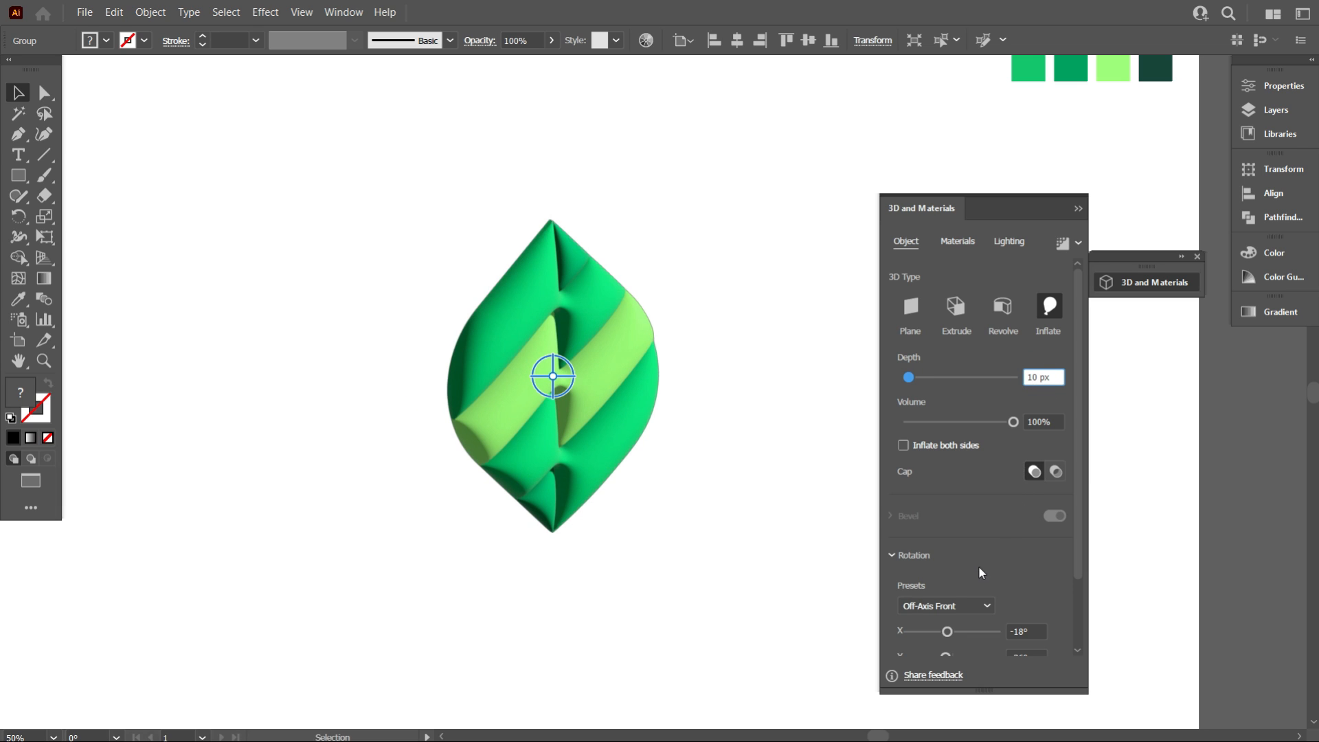
Set the 3D rotation angles X, Y and Z all to 0° for a front view
{"action": "left_click", "coordinate": [996, 563]}
{"action": "scroll", "coordinate": [1002, 551], "scroll_direction": "down", "scroll_amount": 3}
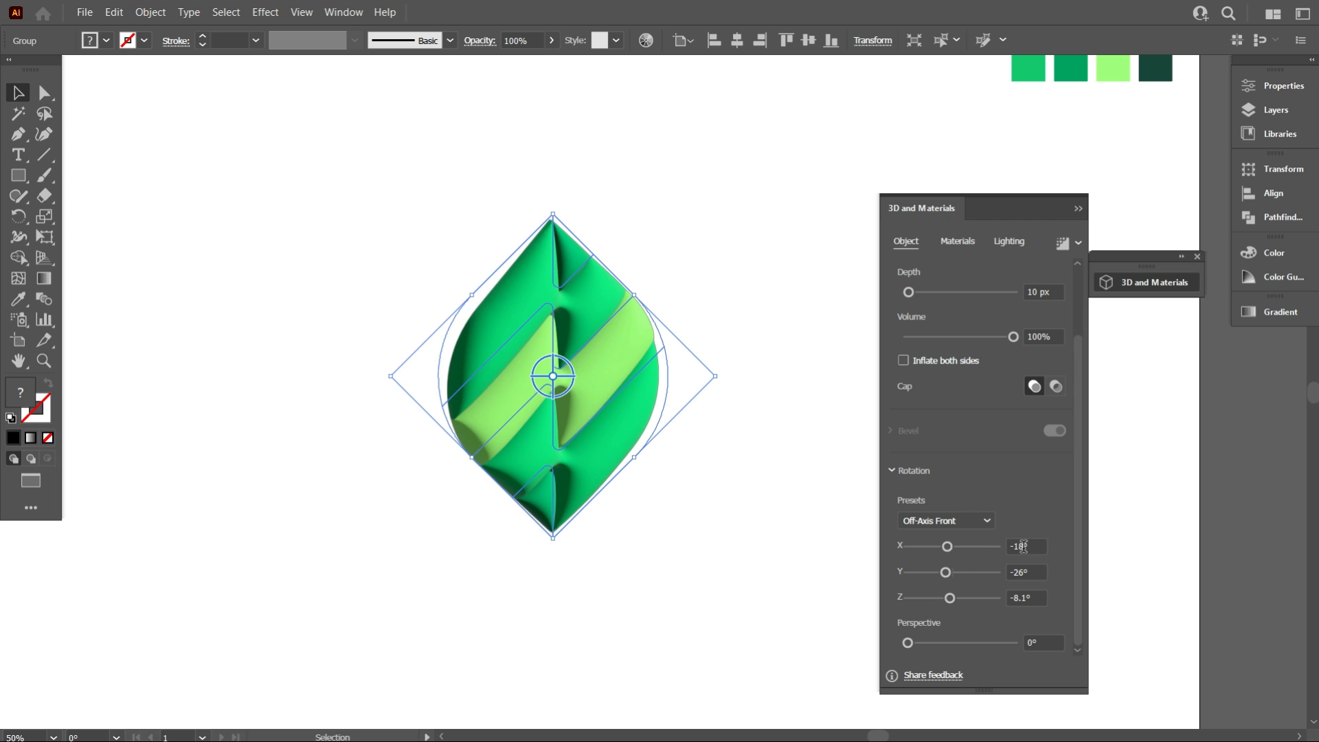
{"action": "left_click", "coordinate": [1023, 546]}
{"action": "type", "text": "0"}
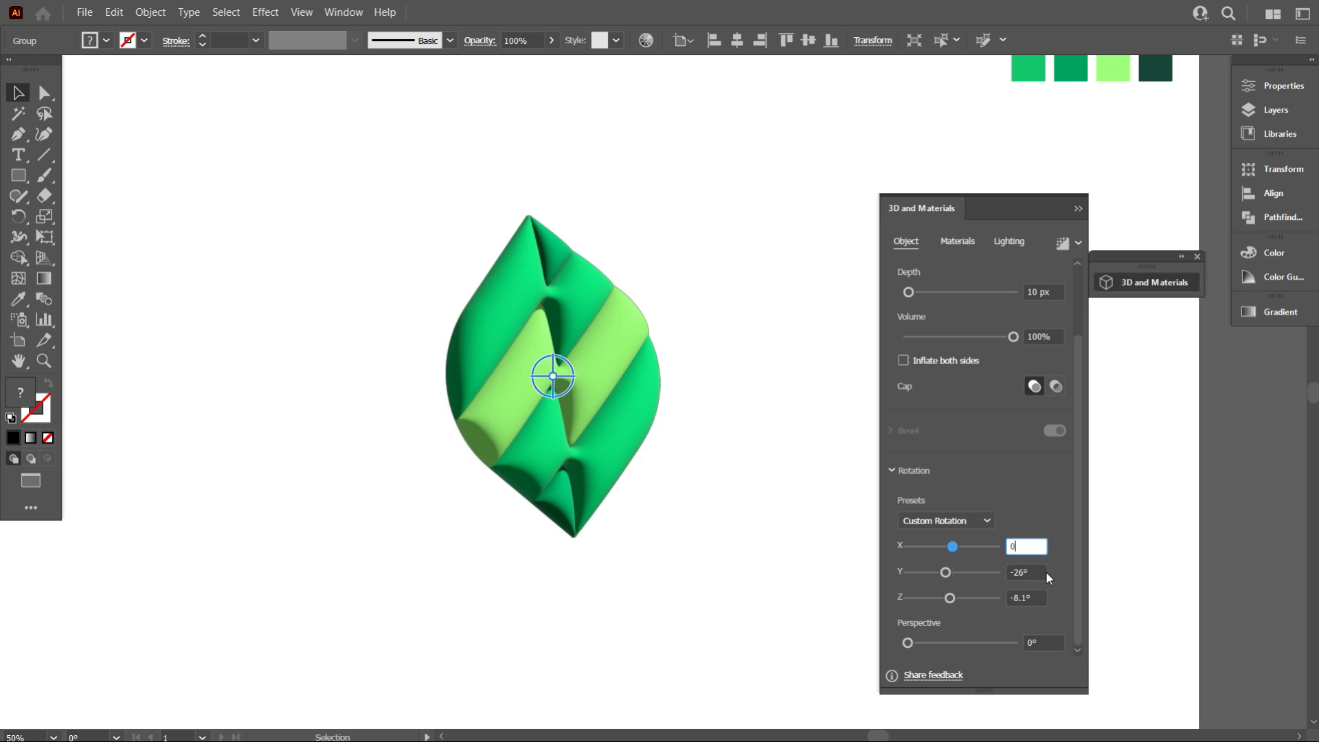
{"action": "key", "text": "Tab"}
{"action": "type", "text": "0"}
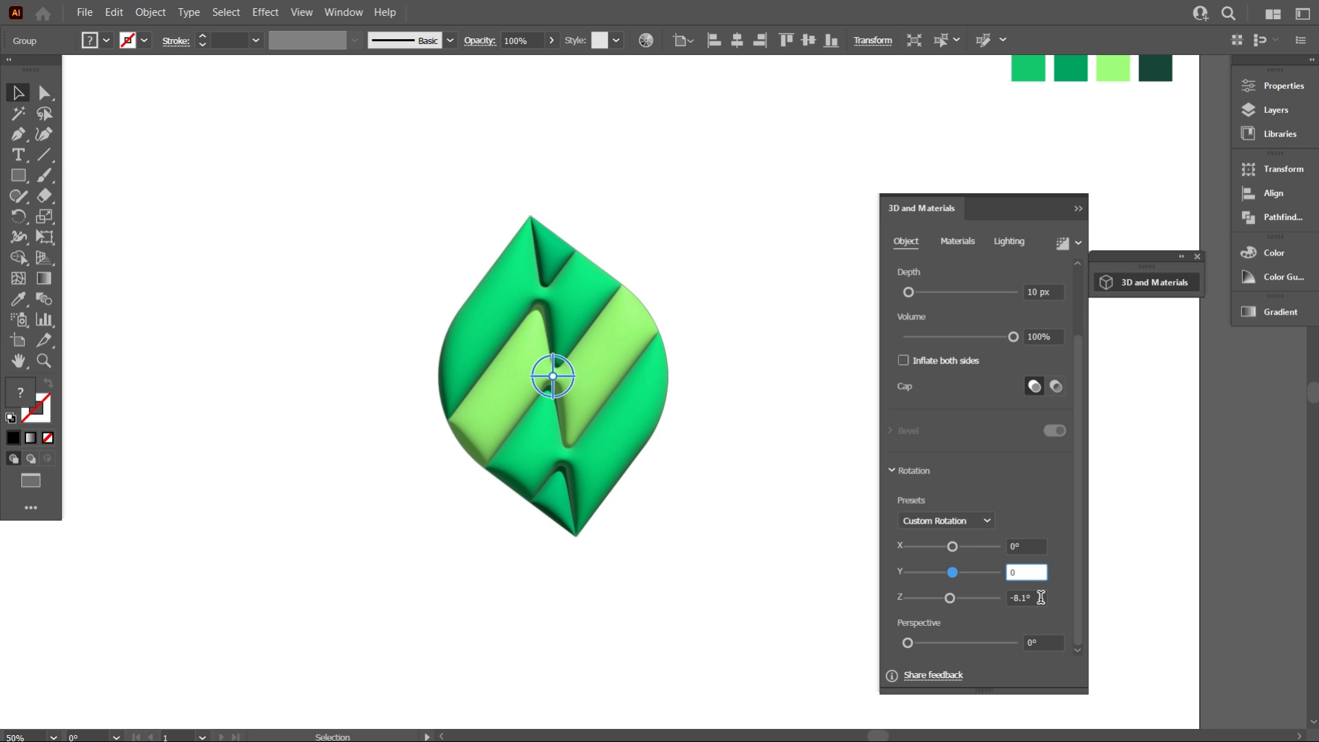
{"action": "key", "text": "Tab"}
{"action": "type", "text": "0"}
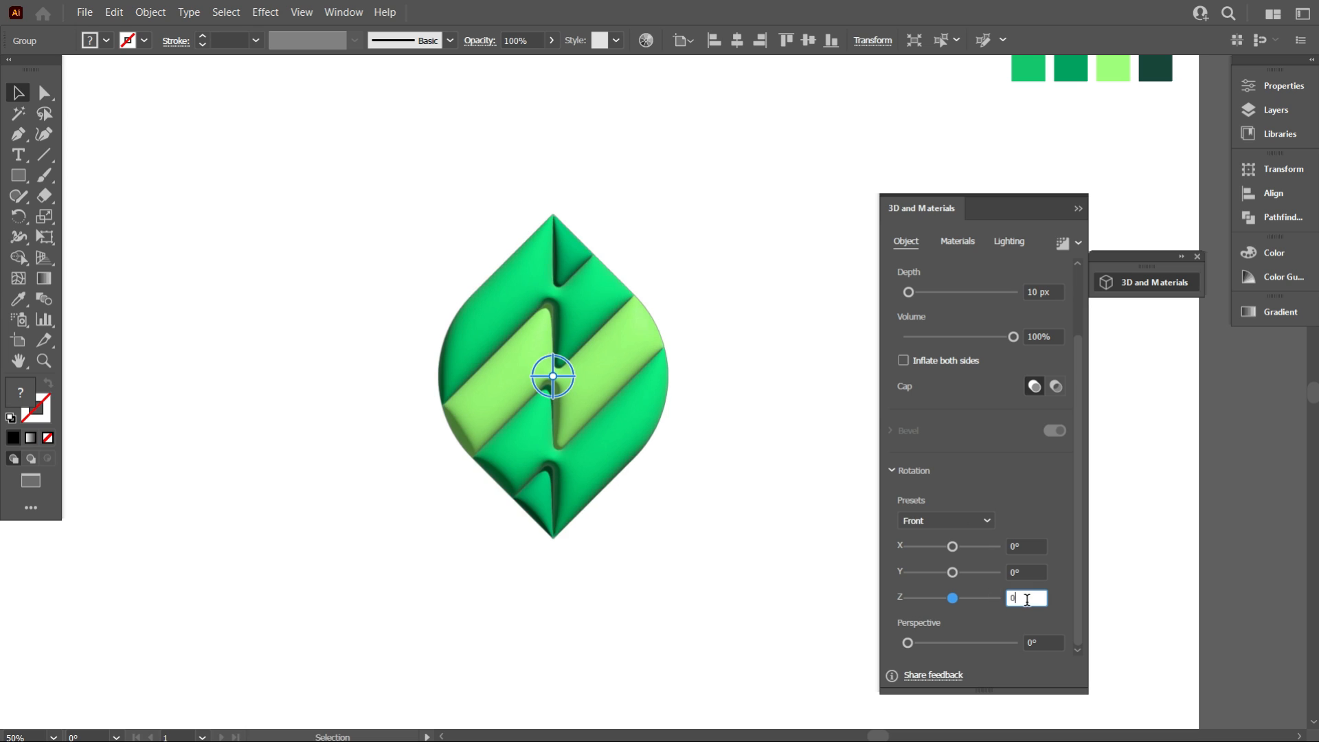
{"action": "left_click", "coordinate": [1011, 478]}
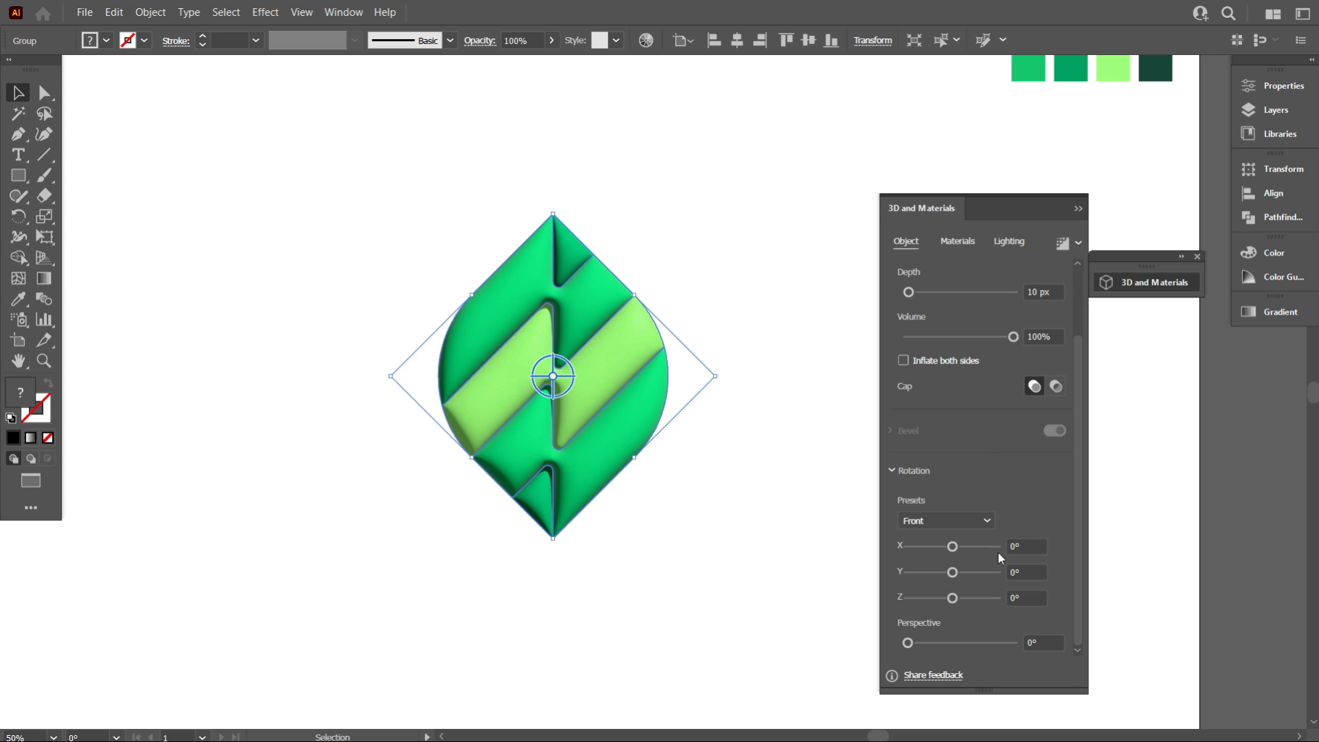
Set the 3D material's roughness to 0.65 and metallic to about 0.2
{"action": "scroll", "coordinate": [977, 447], "scroll_direction": "up", "scroll_amount": 3}
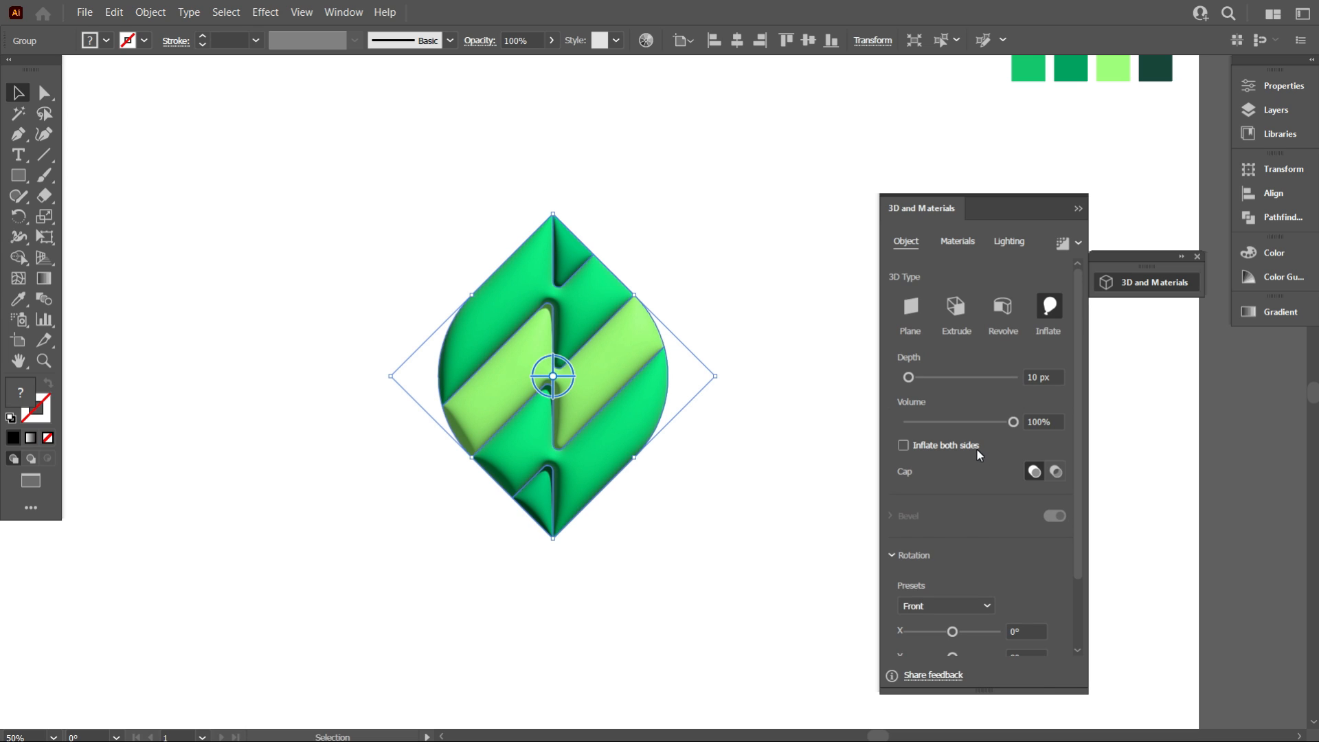
{"action": "left_click", "coordinate": [968, 241]}
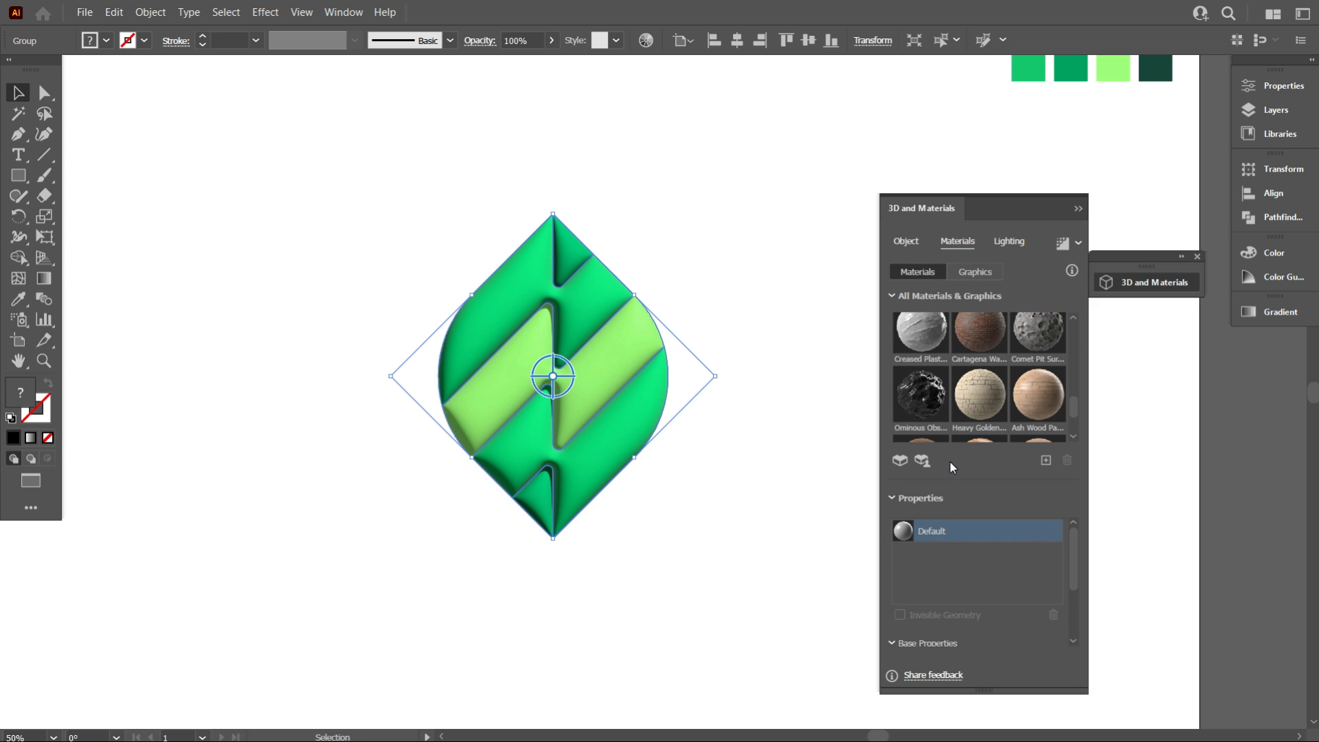
{"action": "scroll", "coordinate": [960, 562], "scroll_direction": "down", "scroll_amount": 3}
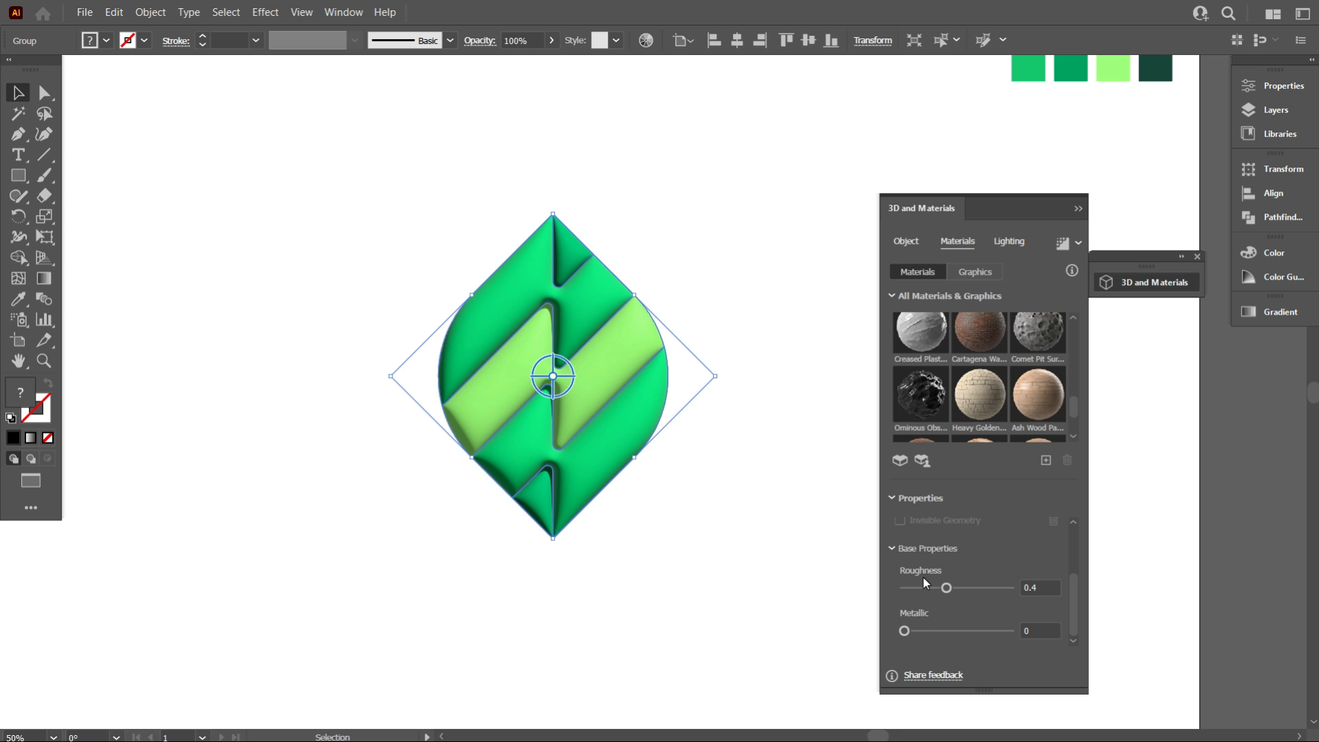
{"action": "left_click", "coordinate": [1041, 589]}
{"action": "scroll", "coordinate": [1040, 589], "scroll_direction": "up", "scroll_amount": 4}
{"action": "scroll", "coordinate": [1043, 588], "scroll_direction": "up", "scroll_amount": 15}
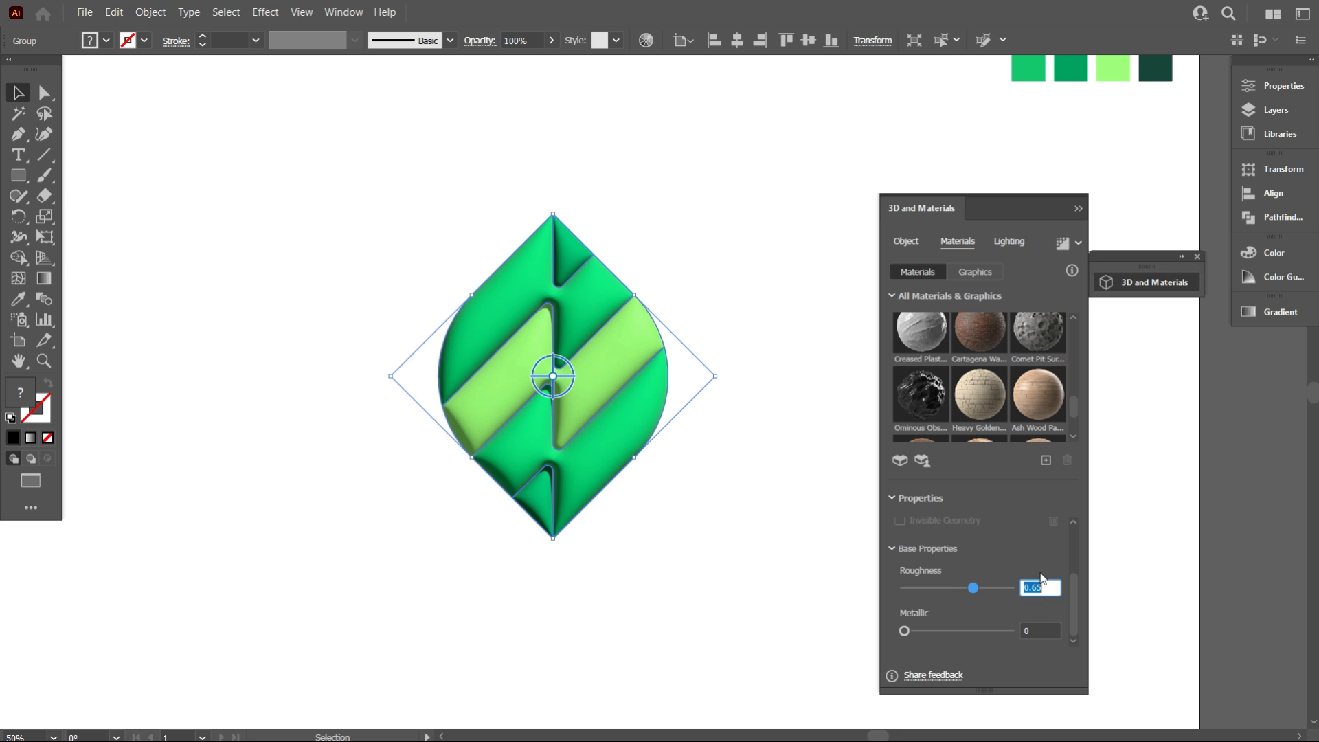
{"action": "left_click", "coordinate": [1039, 629]}
{"action": "scroll", "coordinate": [1039, 629], "scroll_direction": "up", "scroll_amount": 4}
{"action": "scroll", "coordinate": [1038, 628], "scroll_direction": "up", "scroll_amount": 9}
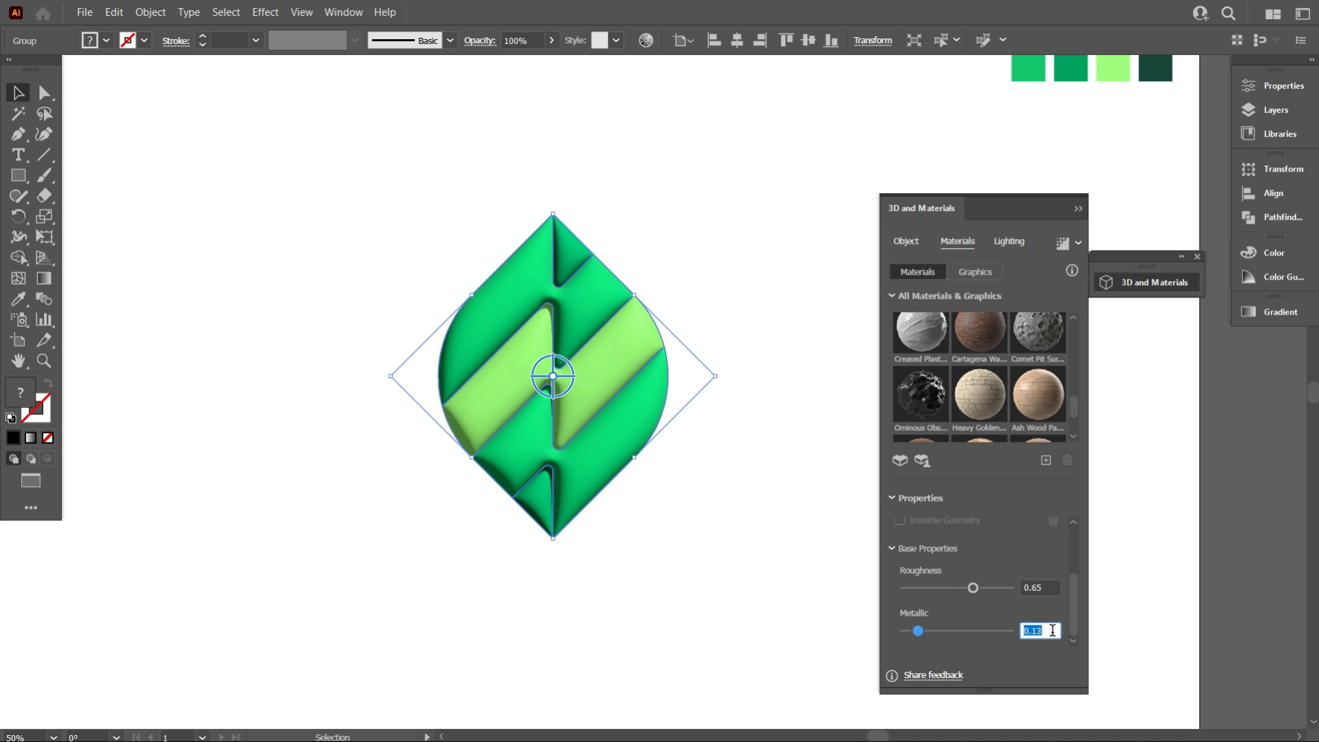
{"action": "scroll", "coordinate": [1053, 630], "scroll_direction": "up", "scroll_amount": 7}
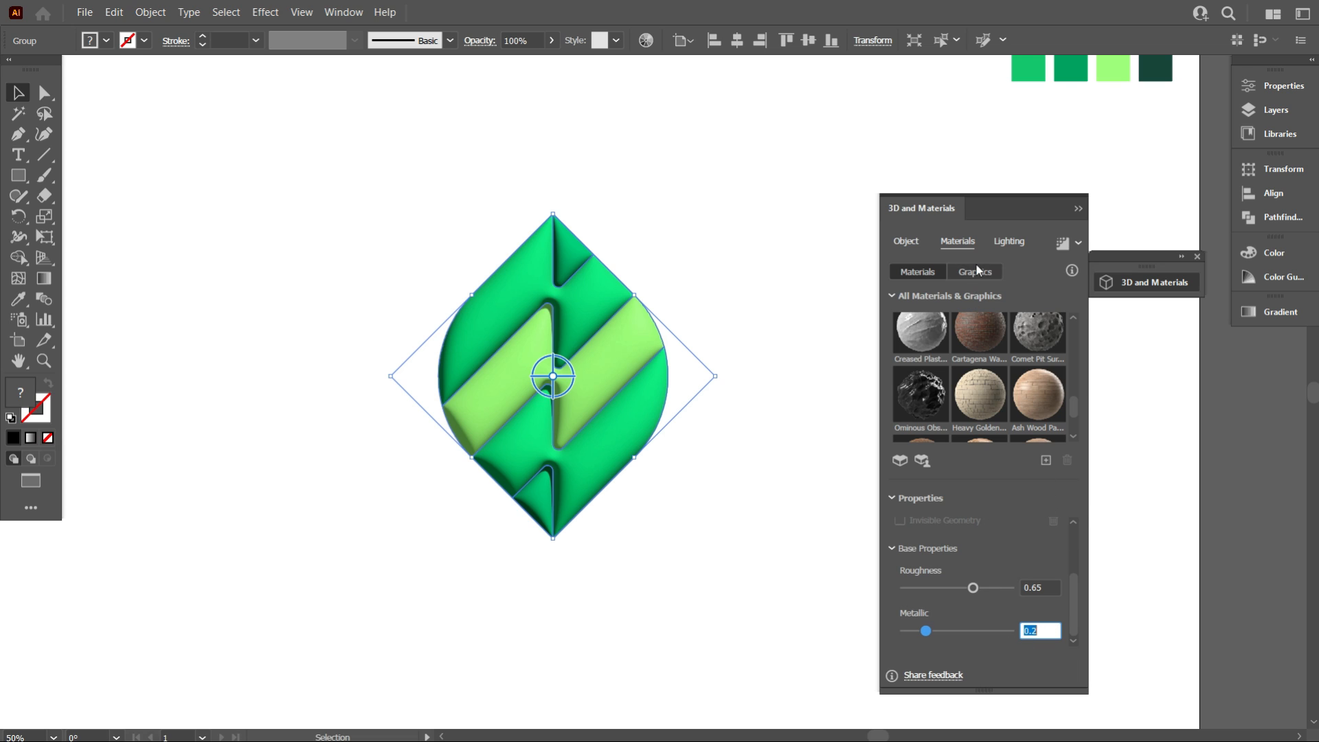
Change the 3D light color to a light grey at 95% brightness (F2F2F2)
{"action": "left_click", "coordinate": [1008, 243]}
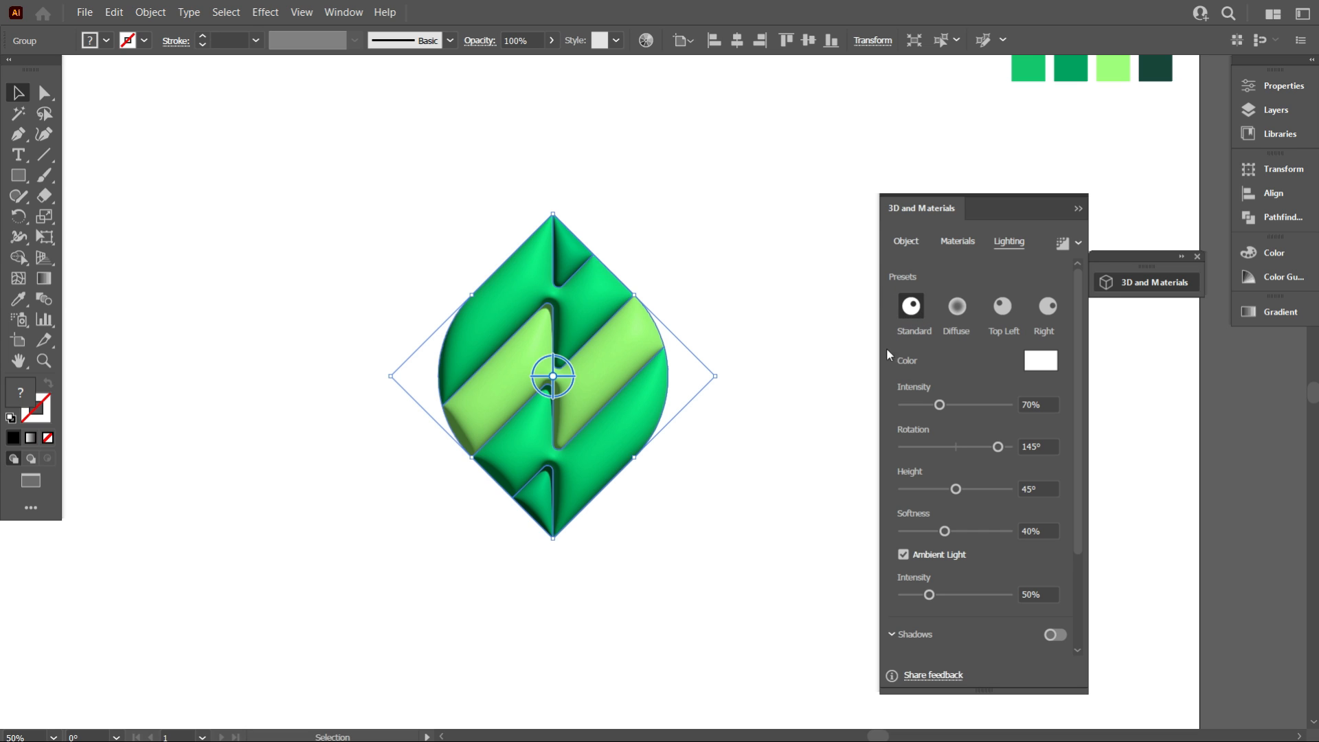
{"action": "left_click", "coordinate": [1027, 364]}
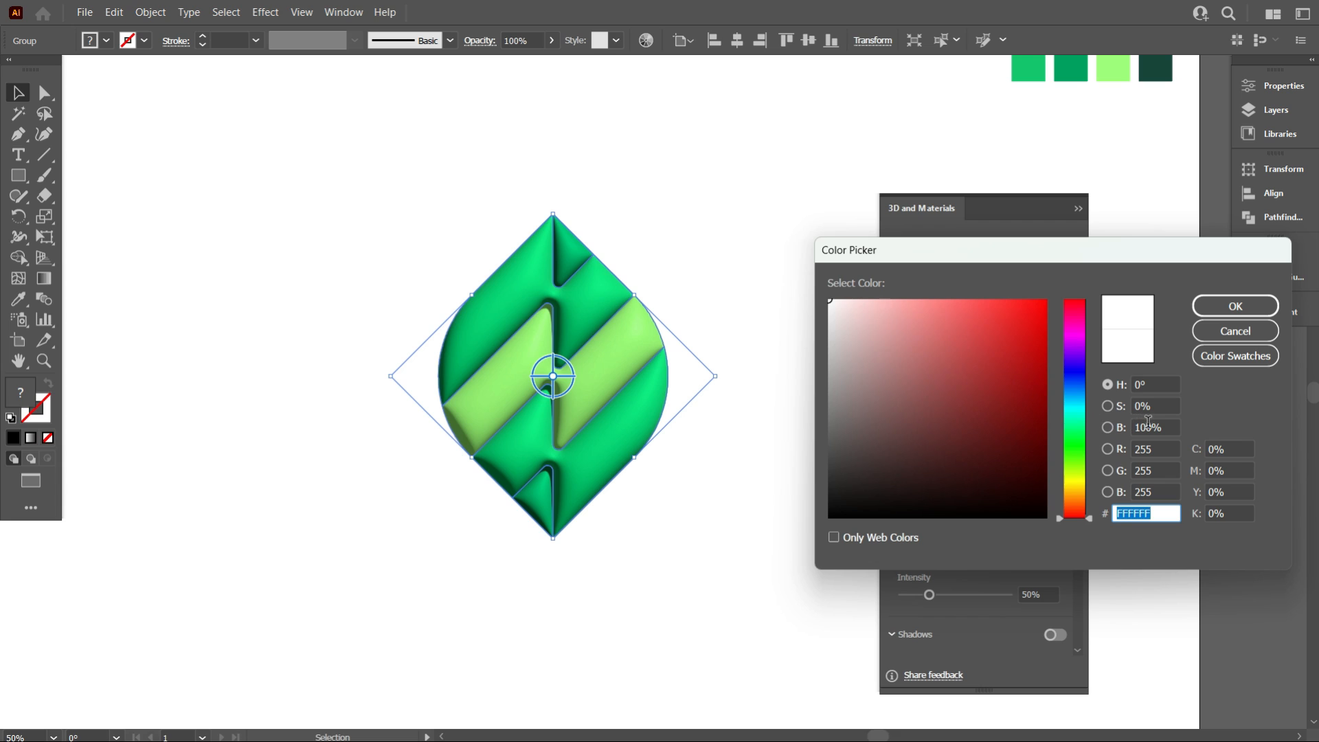
{"action": "left_click", "coordinate": [1167, 429]}
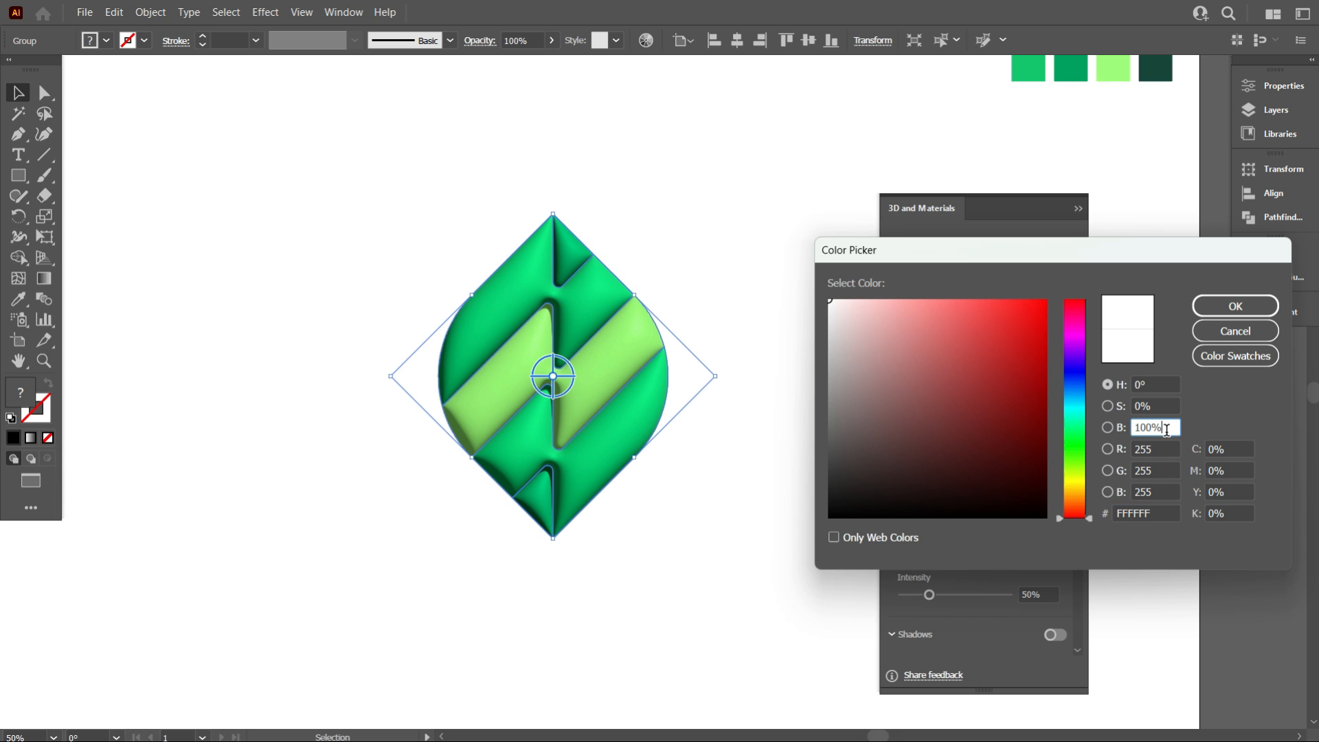
{"action": "key", "text": "Down"}
{"action": "key", "text": "Down"}
{"action": "key", "text": "Down"}
{"action": "key", "text": "Down"}
{"action": "key", "text": "Down"}
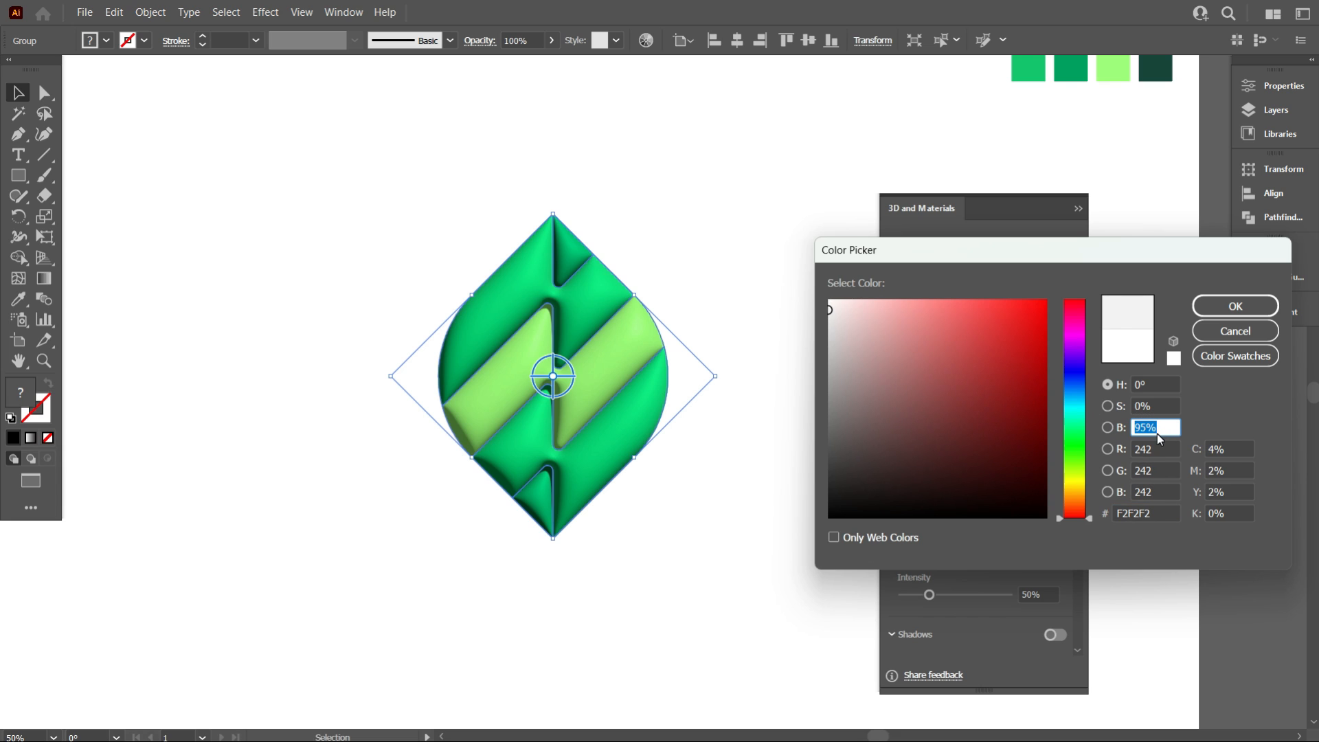
{"action": "left_click", "coordinate": [1220, 315]}
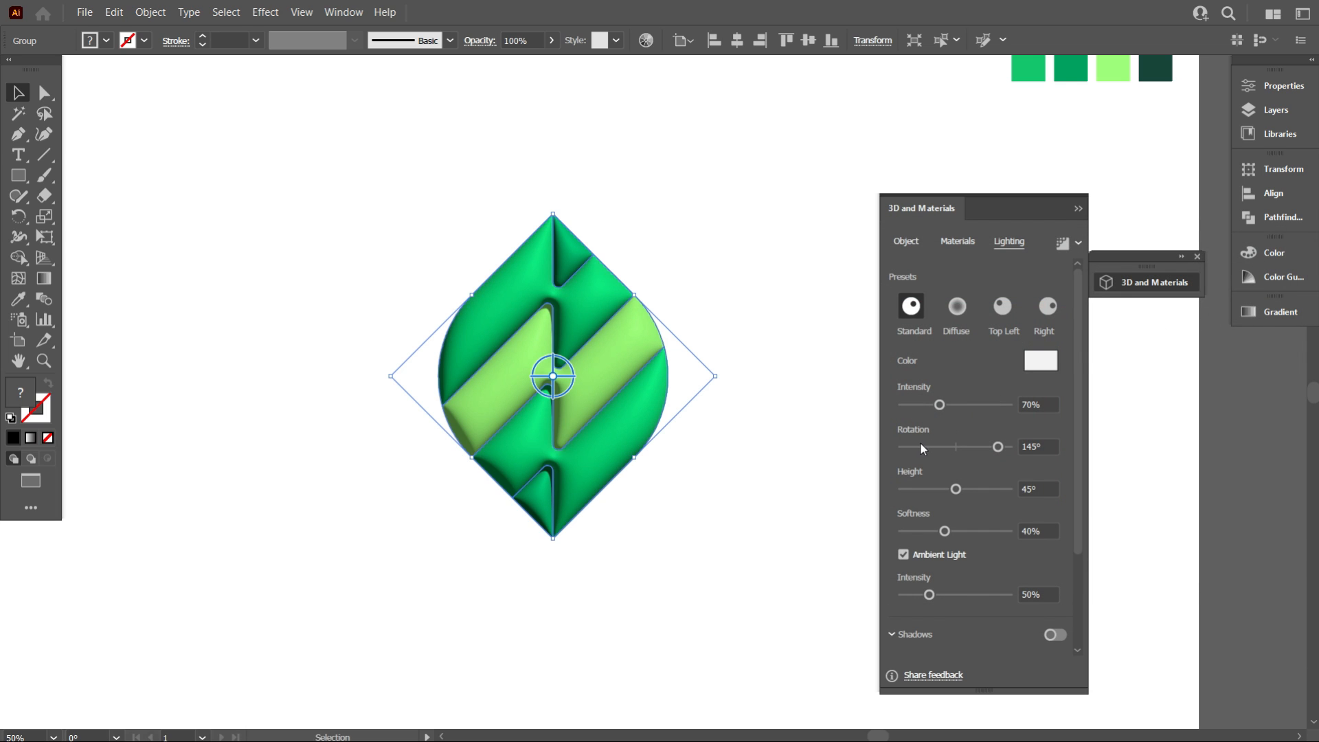
Raise the 3D light intensity to 97%
{"action": "left_click", "coordinate": [1047, 404]}
{"action": "key", "text": "Up"}
{"action": "key", "text": "Up"}
{"action": "key", "text": "Up"}
{"action": "key", "text": "Up"}
{"action": "key", "text": "Up"}
{"action": "key", "text": "Up"}
{"action": "key", "text": "Up"}
{"action": "key", "text": "Up"}
{"action": "key", "text": "Up"}
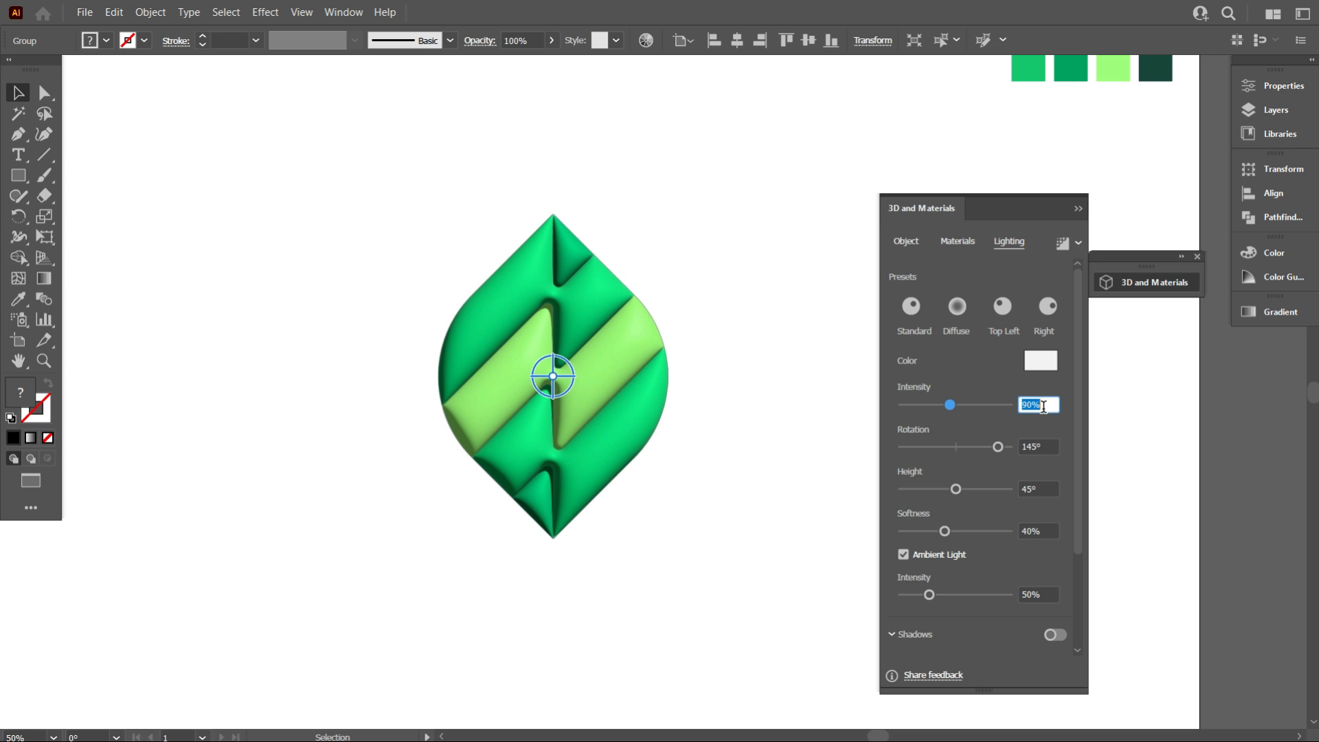
{"action": "key", "text": "Up"}
{"action": "key", "text": "Up"}
{"action": "key", "text": "Up"}
{"action": "key", "text": "Up"}
{"action": "key", "text": "Up"}
{"action": "double_click", "coordinate": [1043, 405]}
Decrease the 3D light's rotation angle
{"action": "left_click", "coordinate": [1046, 445]}
{"action": "left_click", "coordinate": [1046, 445]}
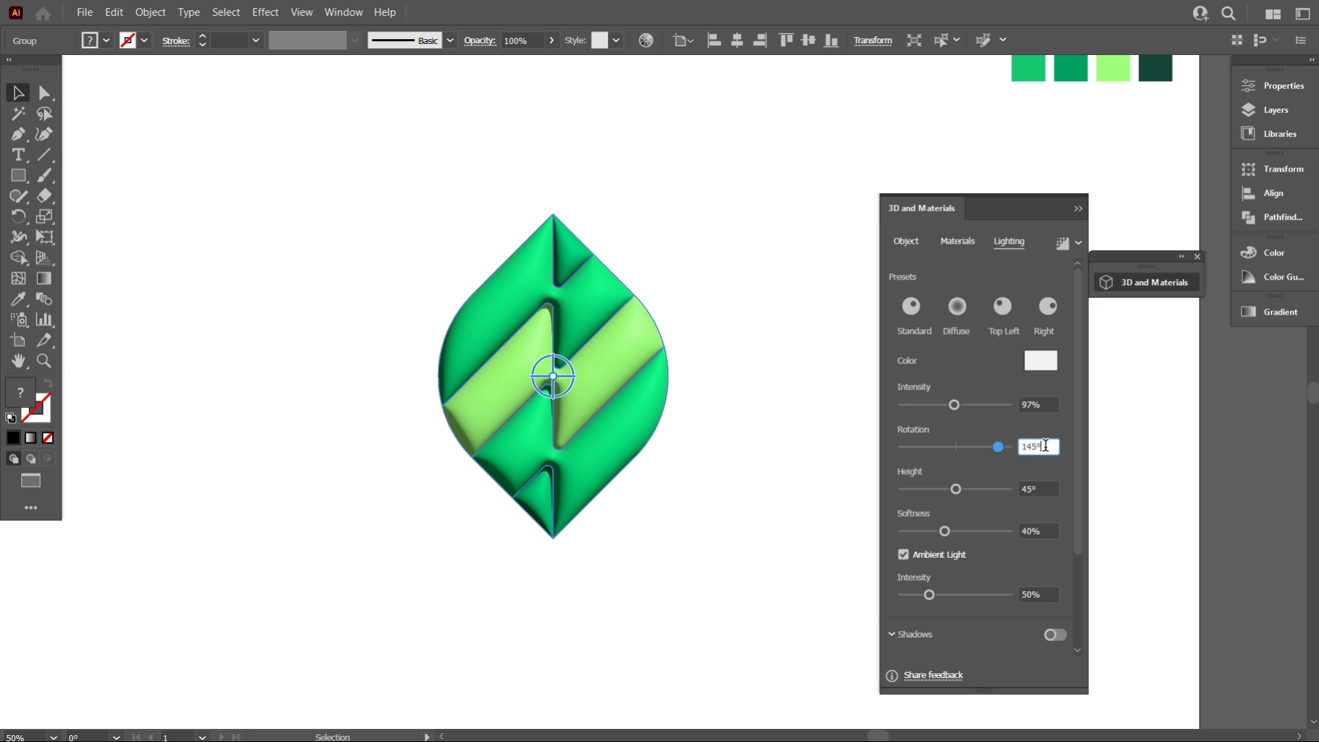
{"action": "key", "text": "Down"}
{"action": "key", "text": "Down"}
{"action": "key", "text": "Down"}
{"action": "key", "text": "Down"}
{"action": "key", "text": "Down"}
{"action": "key", "text": "Down"}
{"action": "key", "text": "Down"}
{"action": "key", "text": "Down"}
{"action": "key", "text": "Down"}
{"action": "key", "text": "Down"}
{"action": "key", "text": "Down"}
{"action": "key", "text": "Down"}
{"action": "key", "text": "Down"}
{"action": "key", "text": "Down"}
{"action": "key", "text": "Down"}
{"action": "key", "text": "Down"}
{"action": "key", "text": "Down"}
{"action": "key", "text": "Down"}
{"action": "key", "text": "Down"}
{"action": "key", "text": "Down"}
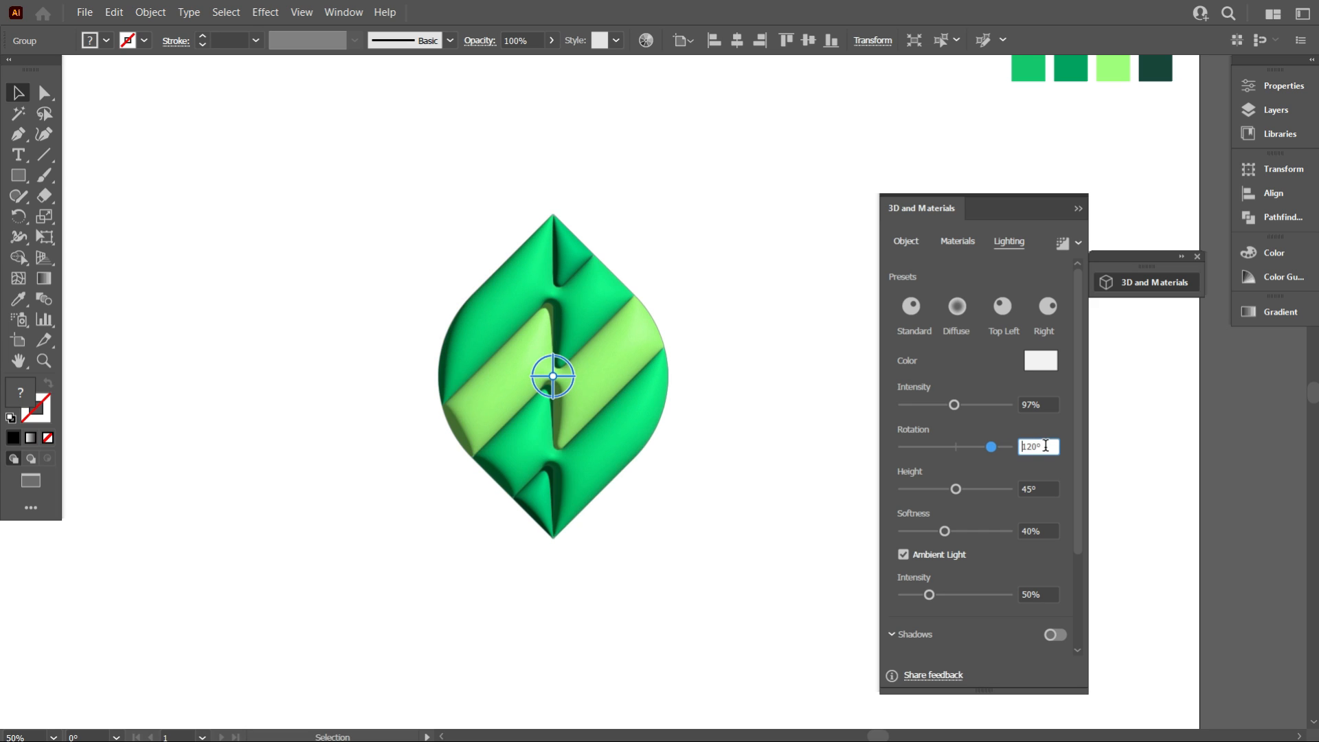
{"action": "key", "text": "Up"}
{"action": "key", "text": "Up"}
{"action": "key", "text": "Up"}
{"action": "key", "text": "Up"}
{"action": "key", "text": "Up"}
{"action": "key", "text": "Up"}
{"action": "key", "text": "Up"}
{"action": "key", "text": "Up"}
{"action": "key", "text": "Up"}
{"action": "key", "text": "Up"}
{"action": "key", "text": "Up"}
{"action": "key", "text": "Up"}
{"action": "key", "text": "Up"}
{"action": "key", "text": "Up"}
{"action": "key", "text": "Up"}
{"action": "key", "text": "Up"}
{"action": "key", "text": "Up"}
{"action": "key", "text": "Up"}
{"action": "key", "text": "Up"}
{"action": "key", "text": "Up"}
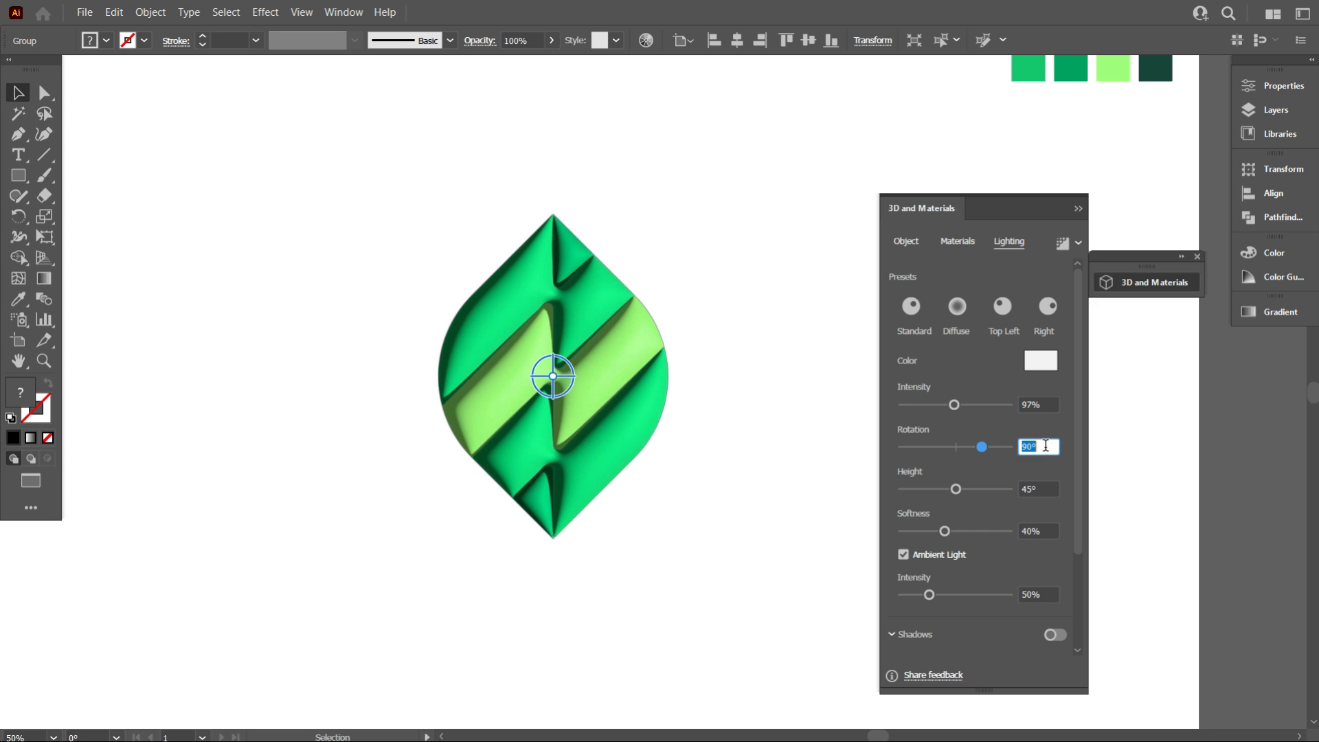
Raise the 3D light height to 48°
{"action": "left_click", "coordinate": [1051, 490]}
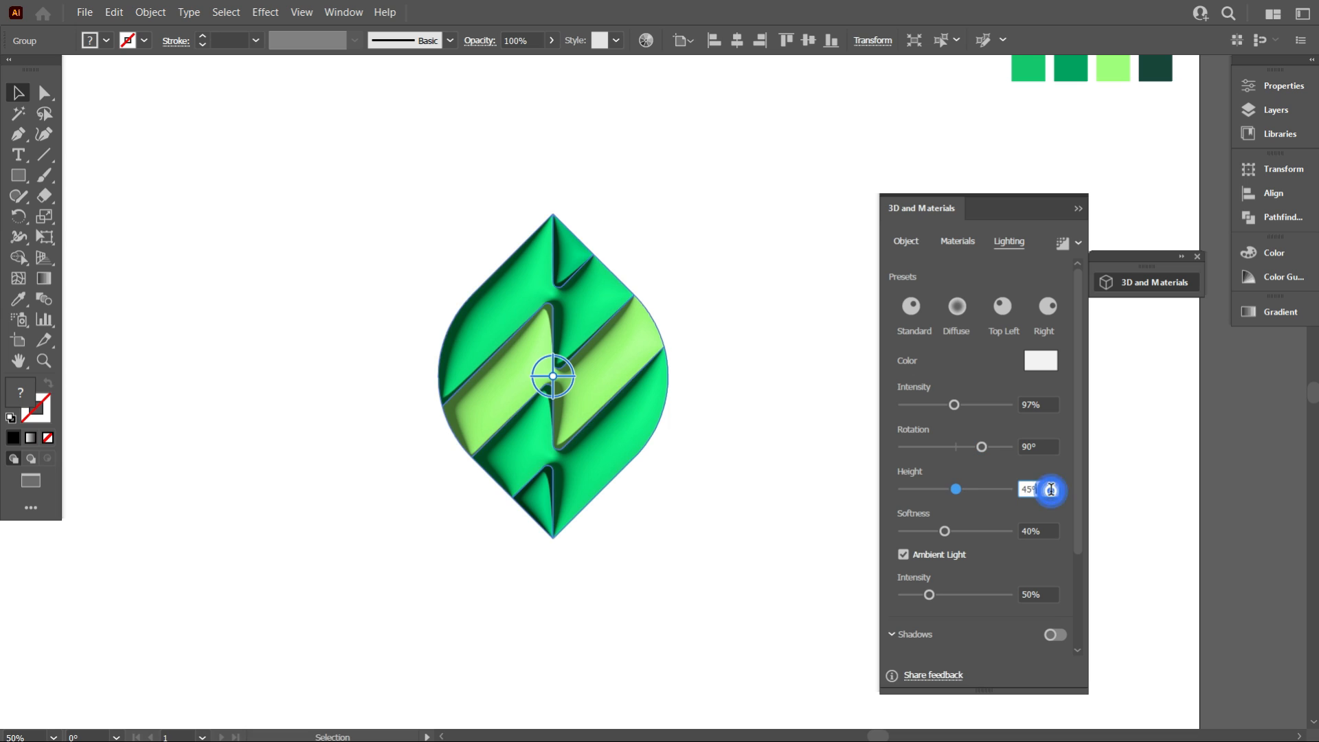
{"action": "left_click", "coordinate": [1051, 489]}
{"action": "key", "text": "Up"}
{"action": "key", "text": "Up"}
{"action": "key", "text": "Up"}
{"action": "key", "text": "Up"}
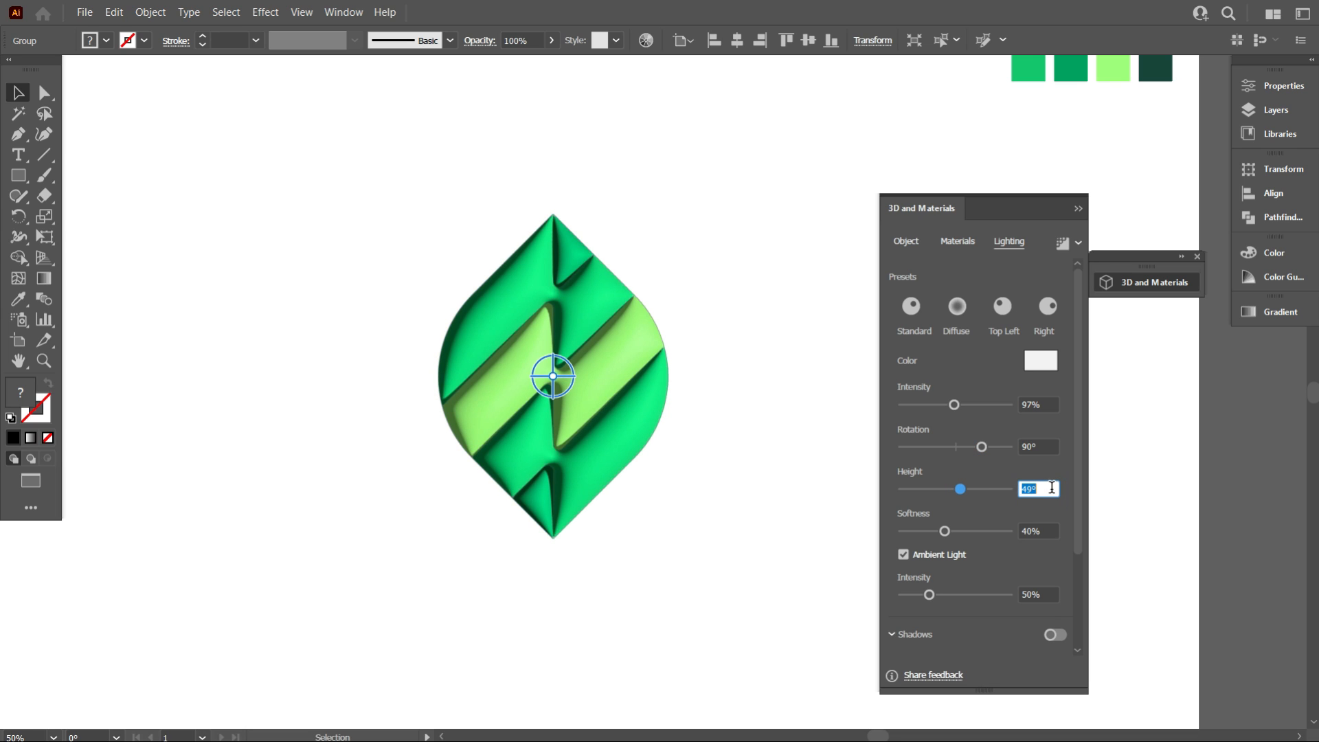
{"action": "key", "text": "Down"}
Set the 3D light softness to 90%
{"action": "left_click", "coordinate": [1052, 530]}
{"action": "left_click", "coordinate": [1053, 527]}
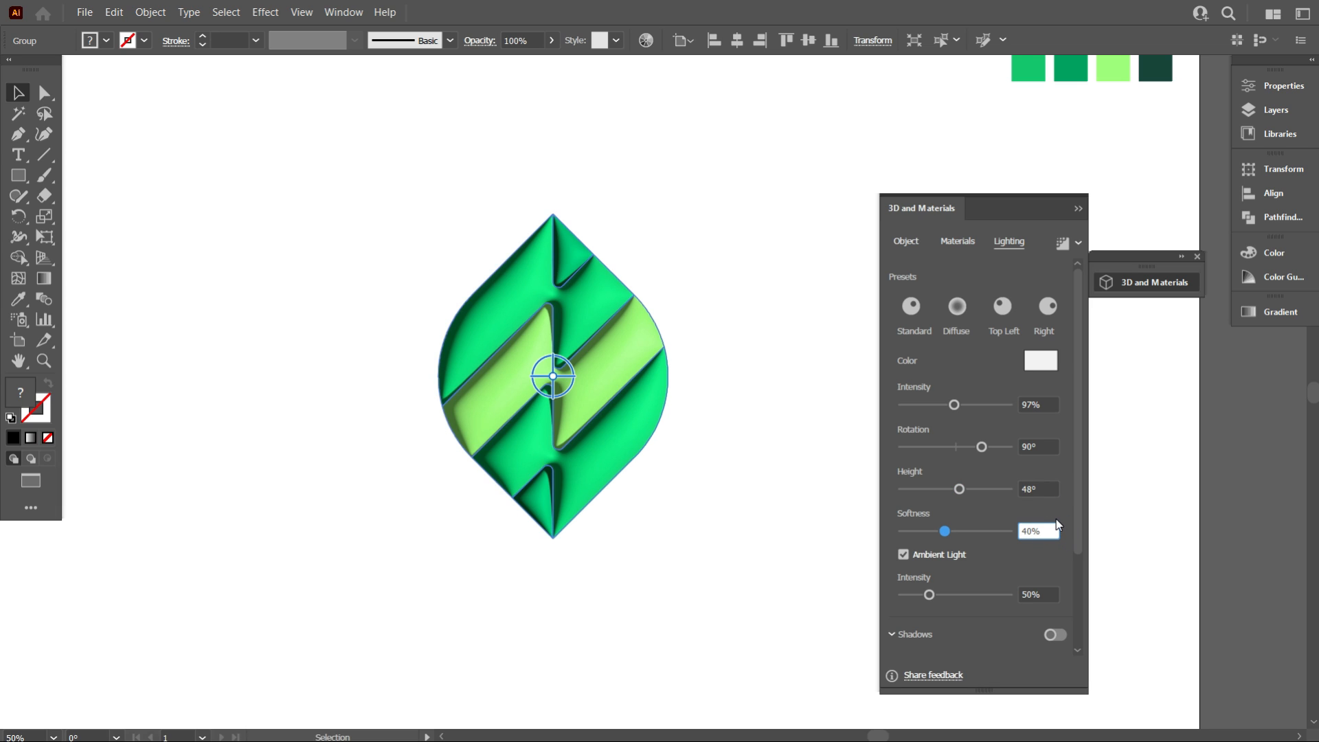
{"action": "key", "text": "BackSpace"}
{"action": "key", "text": "BackSpace"}
{"action": "key", "text": "BackSpace"}
{"action": "type", "text": "70"}
{"action": "key", "text": "Return"}
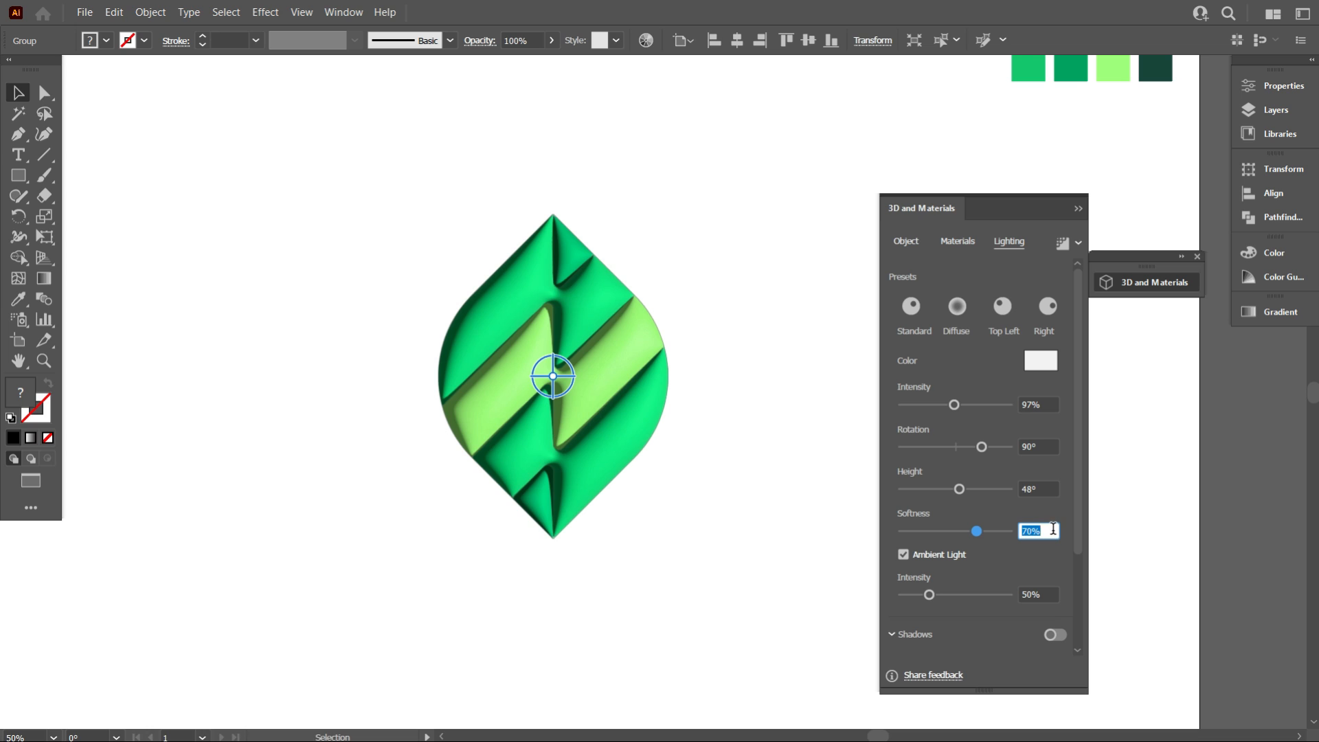
{"action": "key", "text": "shift+Up"}
{"action": "key", "text": "shift+Up"}
{"action": "key", "text": "shift+Up"}
{"action": "key", "text": "shift+Down"}
Turn on 3D shadows behind the object and set the shadow bounds to 250%
{"action": "scroll", "coordinate": [1018, 558], "scroll_direction": "down", "scroll_amount": 3}
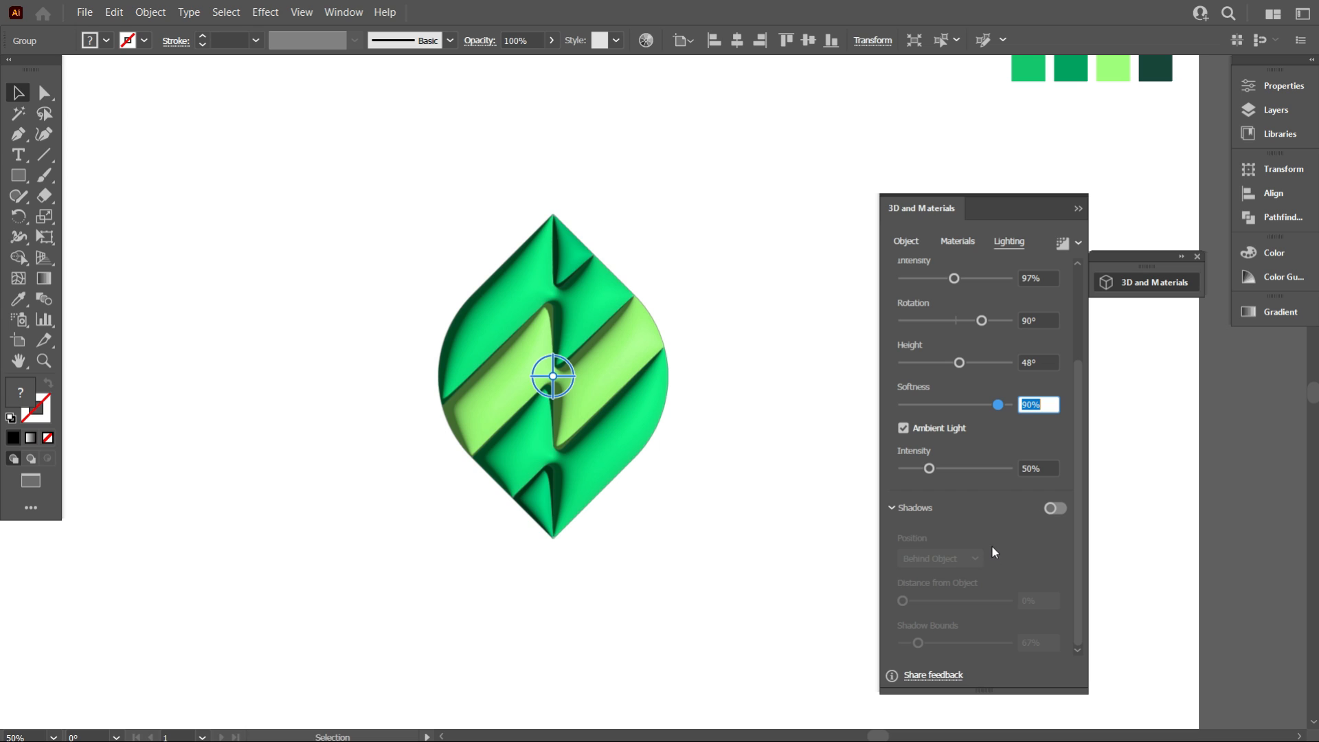
{"action": "left_click", "coordinate": [1062, 511]}
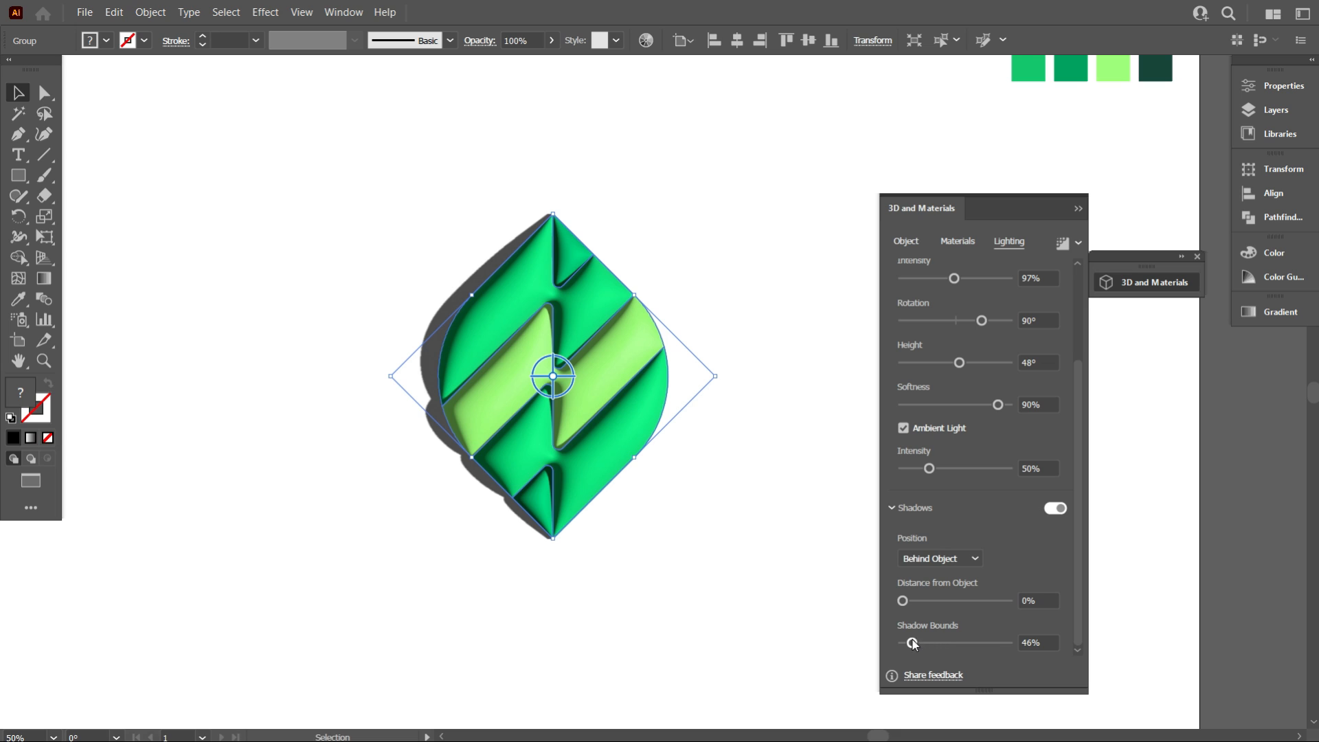
{"action": "left_click", "coordinate": [1042, 640]}
{"action": "type", "text": "100"}
{"action": "key", "text": "Return"}
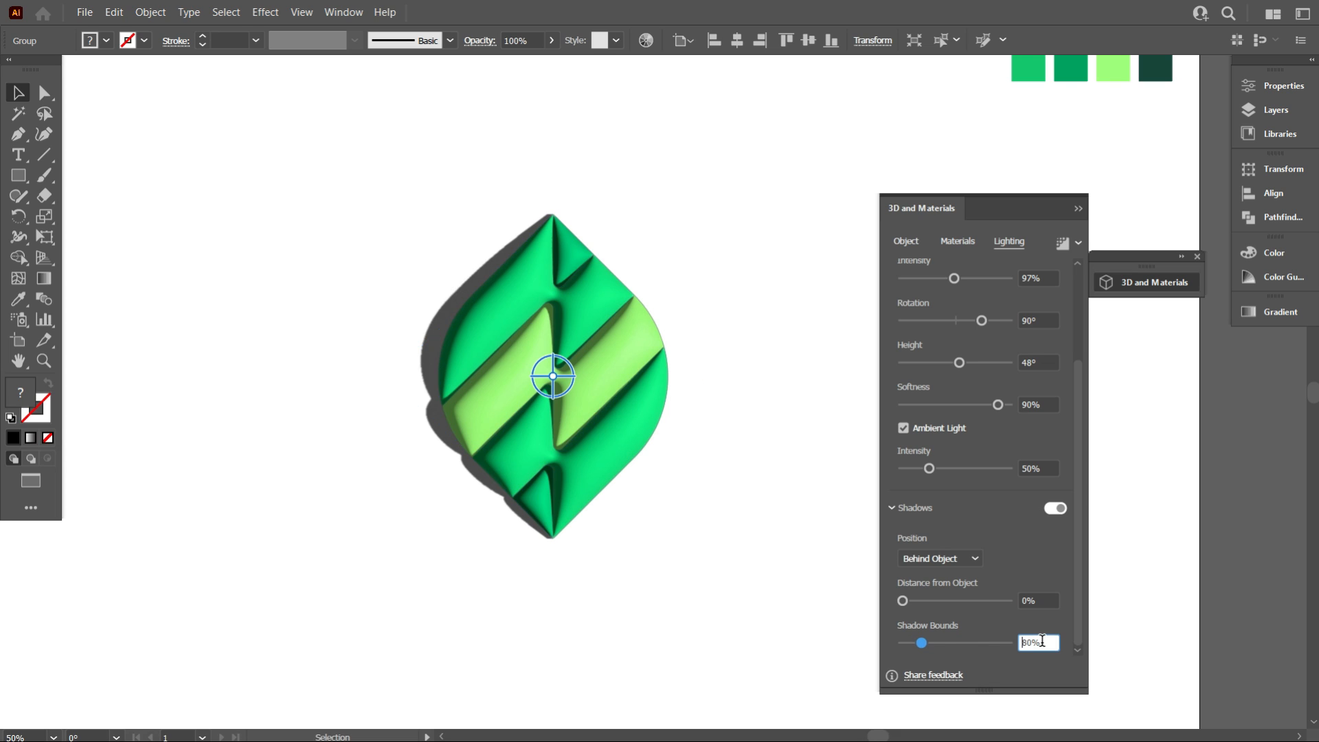
{"action": "key", "text": "shift+Up"}
{"action": "key", "text": "shift+Up"}
{"action": "key", "text": "shift+Up"}
{"action": "key", "text": "shift+Up"}
{"action": "key", "text": "shift+Up"}
{"action": "key", "text": "shift+Up"}
{"action": "key", "text": "shift+Up"}
{"action": "key", "text": "shift+Up"}
{"action": "key", "text": "shift+Up"}
{"action": "key", "text": "shift+Up"}
{"action": "key", "text": "Up"}
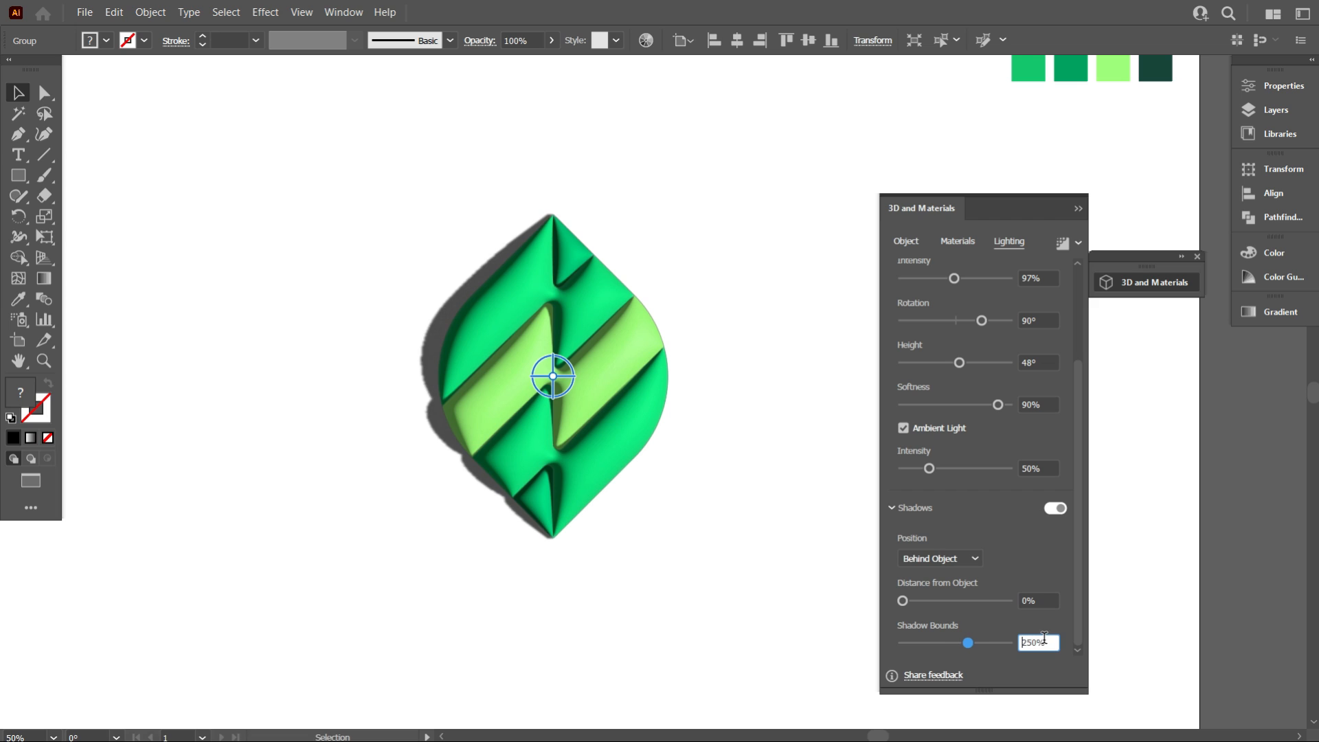
{"action": "key", "text": "shift+Up"}
{"action": "key", "text": "shift+Up"}
{"action": "key", "text": "shift+Up"}
{"action": "key", "text": "shift+Up"}
{"action": "key", "text": "shift+Up"}
{"action": "key", "text": "shift+Down"}
{"action": "key", "text": "shift+Down"}
{"action": "key", "text": "shift+Down"}
{"action": "key", "text": "shift+Down"}
{"action": "key", "text": "shift+Down"}
Render the 3D leaf with ray tracing and deselect it
{"action": "left_click", "coordinate": [1064, 244]}
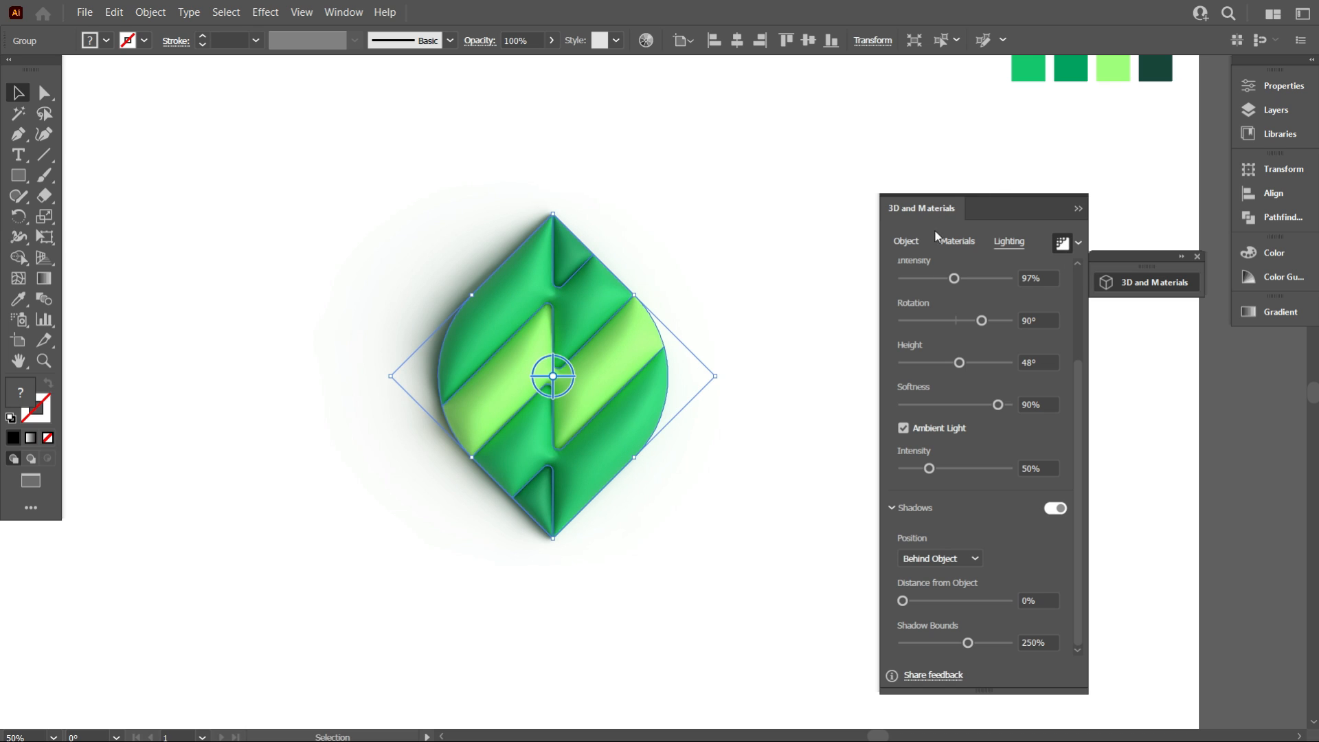
{"action": "left_click", "coordinate": [719, 481]}
{"action": "scroll", "coordinate": [406, 432], "scroll_direction": "down", "scroll_amount": 2}
{"action": "scroll", "coordinate": [425, 423], "scroll_direction": "down", "scroll_amount": 1}
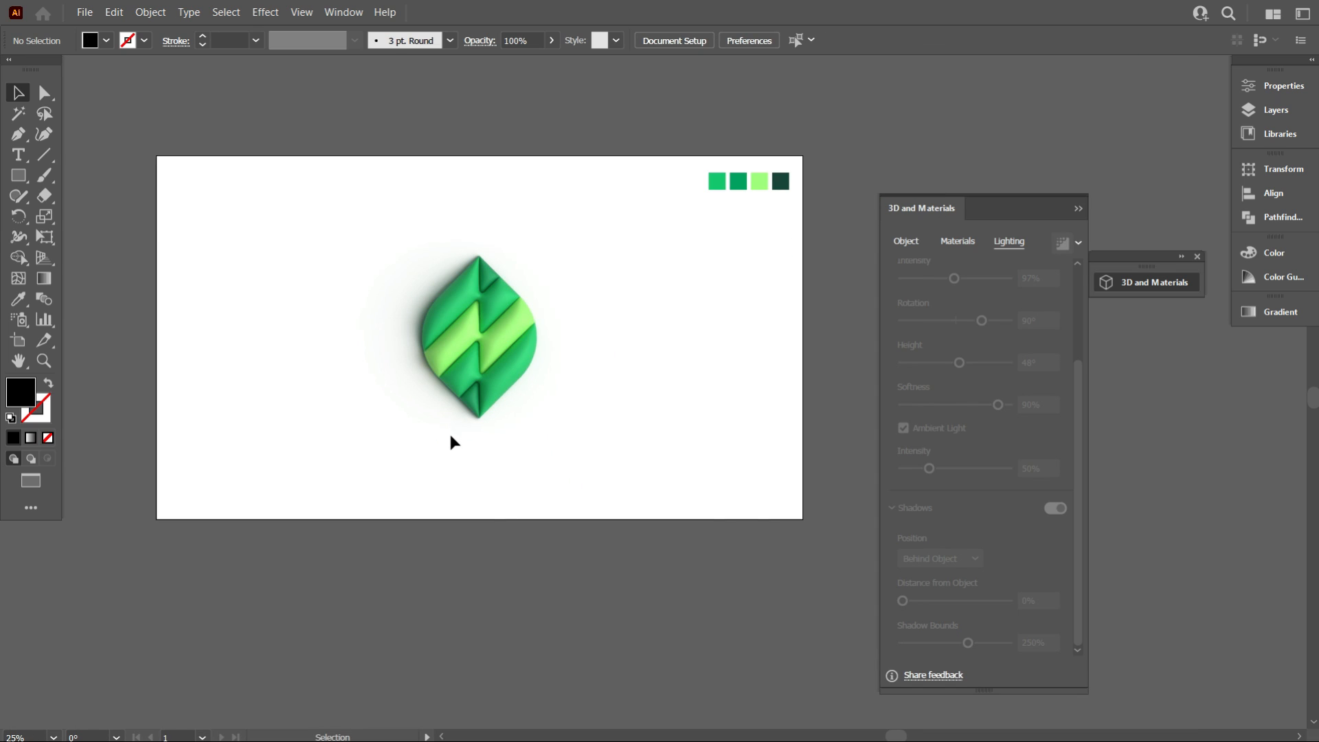
{"action": "scroll", "coordinate": [475, 426], "scroll_direction": "up", "scroll_amount": 1}
{"action": "scroll", "coordinate": [475, 426], "scroll_direction": "up", "scroll_amount": 2}
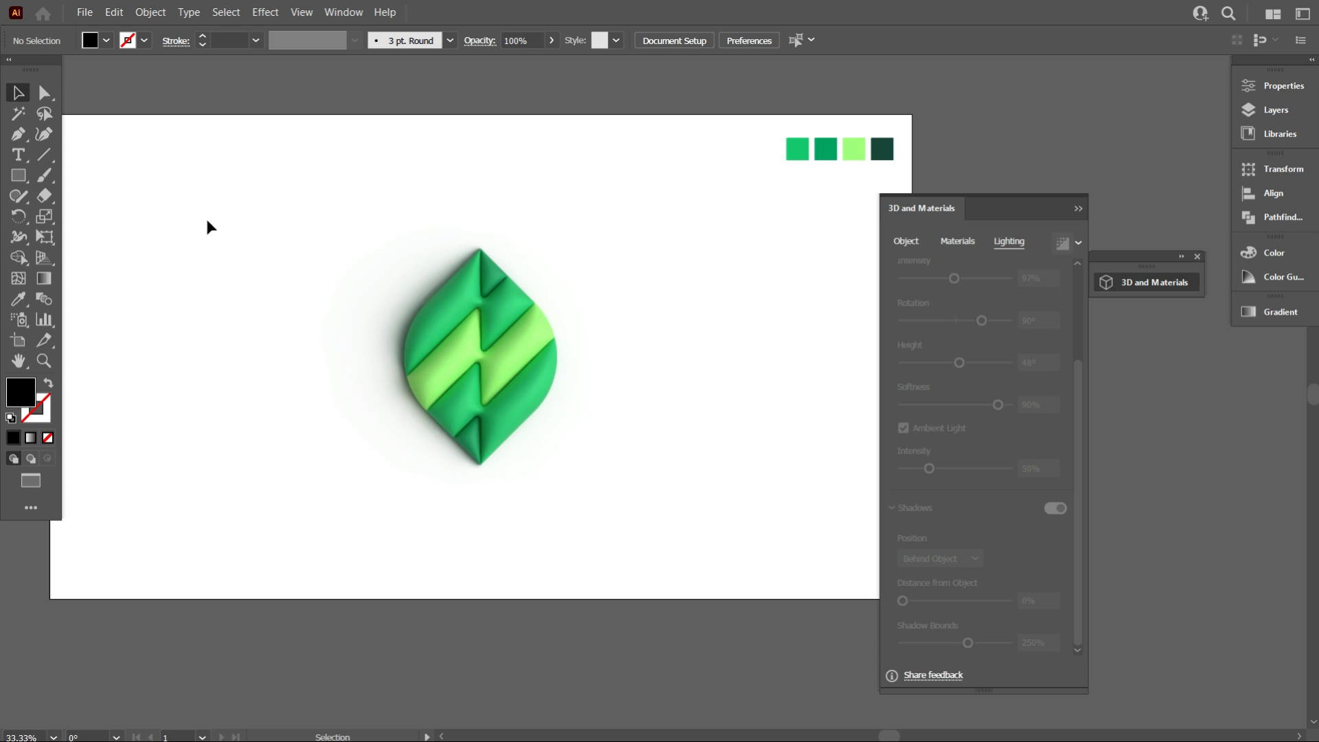
Draw a rectangle covering the whole artboard with the Rectangle tool
{"action": "left_click", "coordinate": [19, 175]}
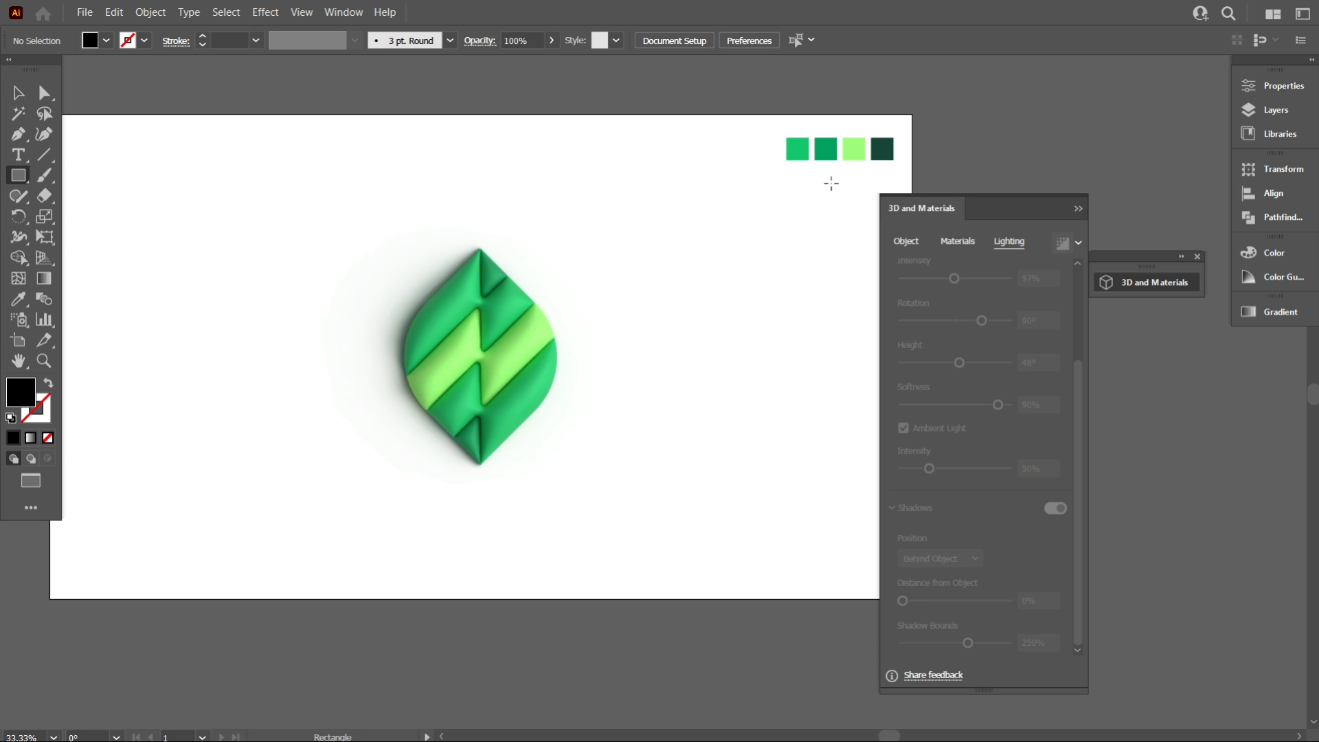
{"action": "left_click_drag", "start_coordinate": [625, 318], "coordinate": [695, 336]}
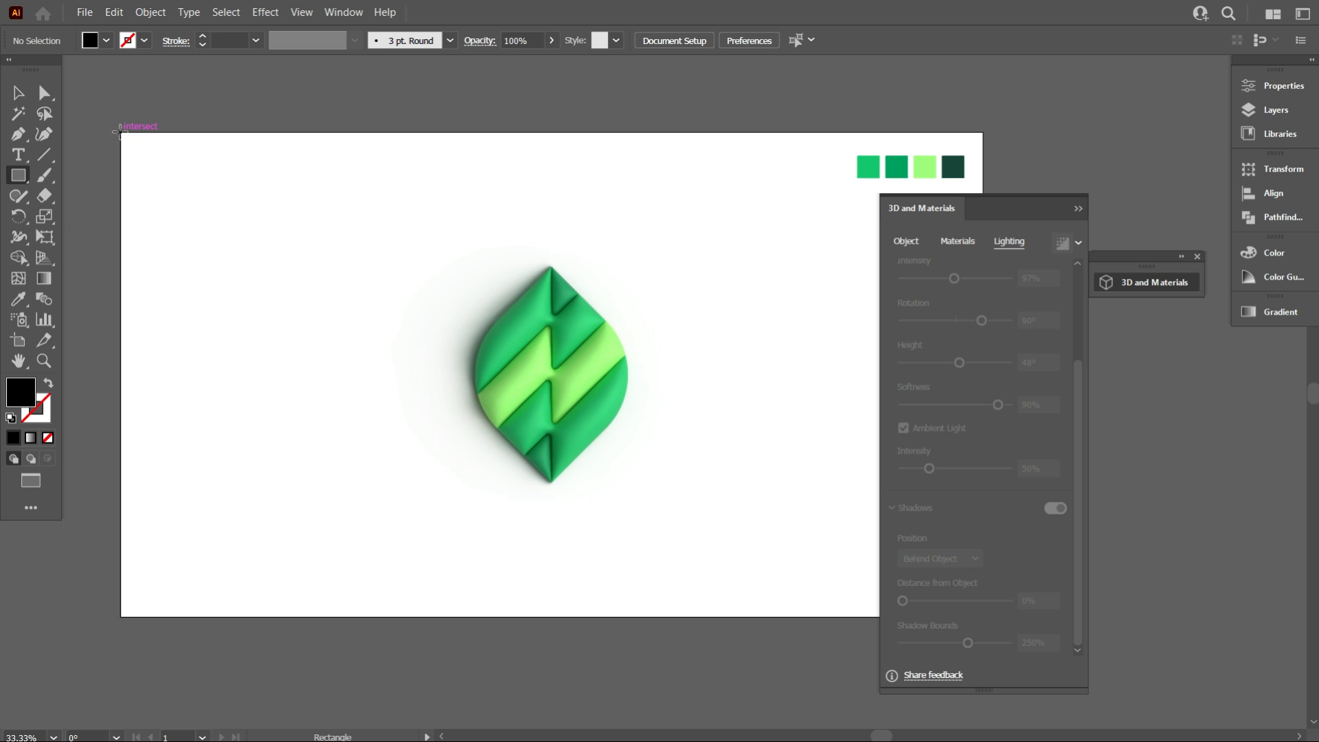
{"action": "mouse_move", "coordinate": [121, 133]}
{"action": "left_mouse_down"}
{"action": "mouse_move", "coordinate": [719, 542]}
{"action": "mouse_move", "coordinate": [954, 609]}
{"action": "mouse_move", "coordinate": [982, 631]}
{"action": "left_mouse_up"}
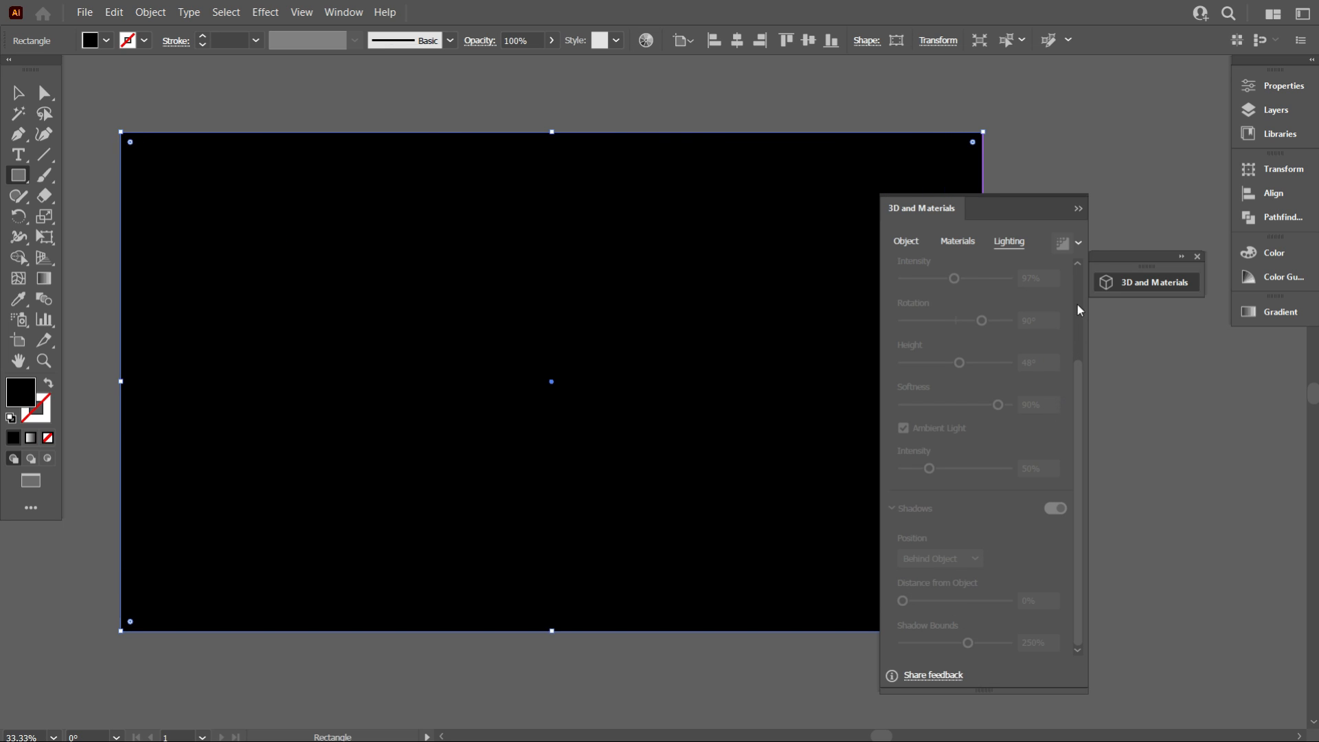
Close the 3D and Materials panel and send the rectangle behind the leaf
{"action": "left_click", "coordinate": [1077, 209]}
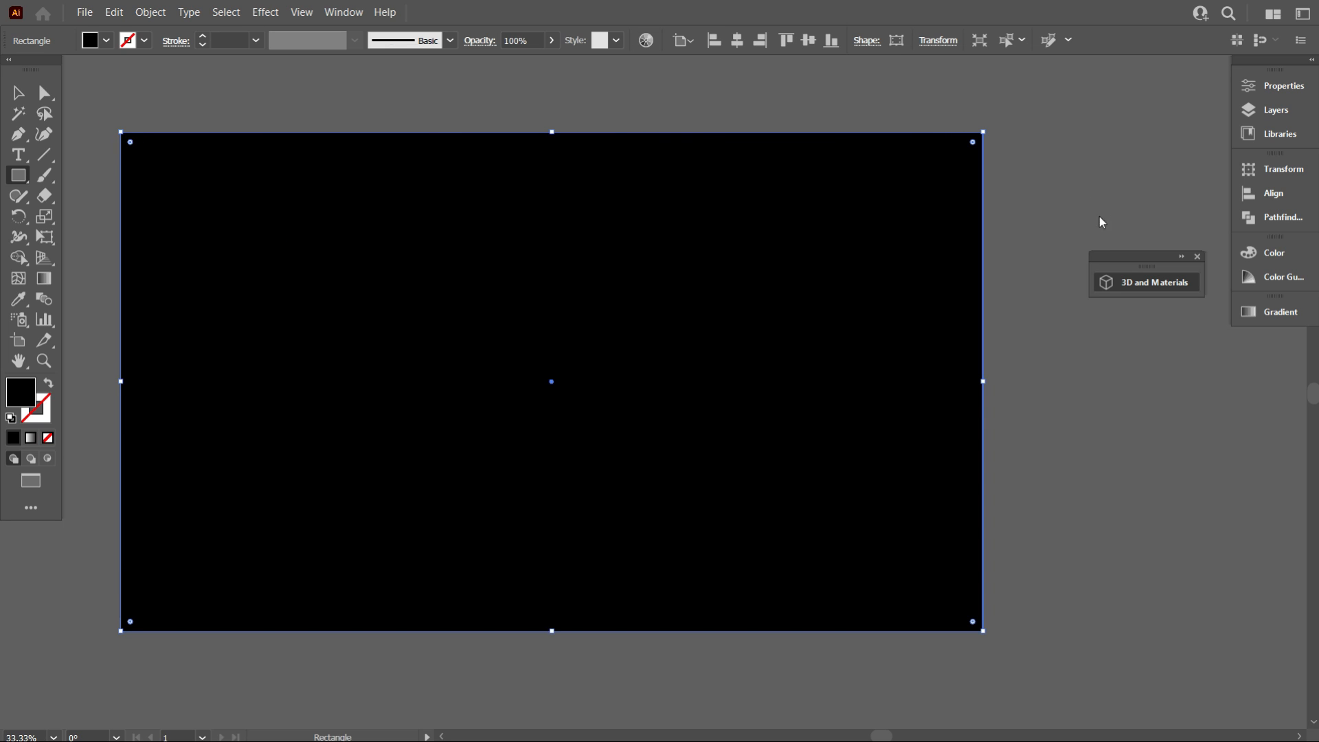
{"action": "left_click", "coordinate": [1197, 257]}
{"action": "right_click", "coordinate": [607, 223]}
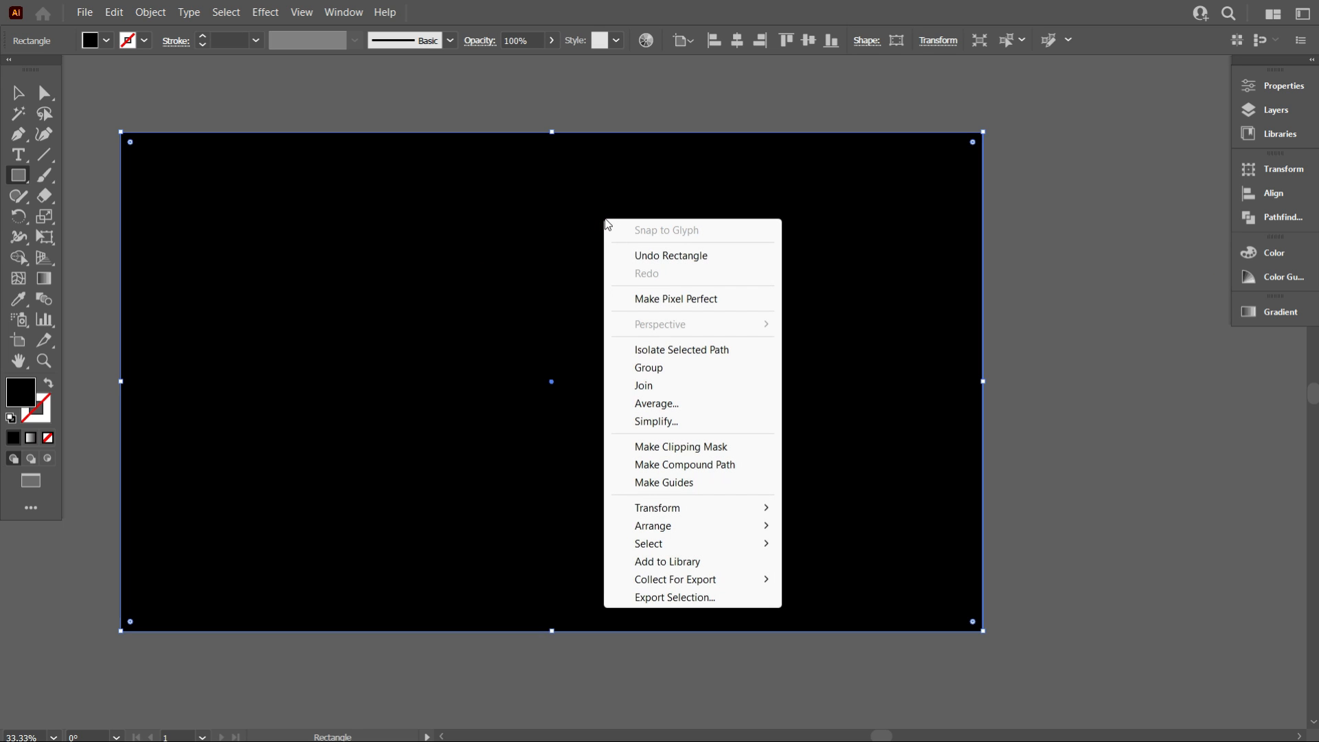
{"action": "mouse_move", "coordinate": [695, 528]}
{"action": "left_click", "coordinate": [860, 581]}
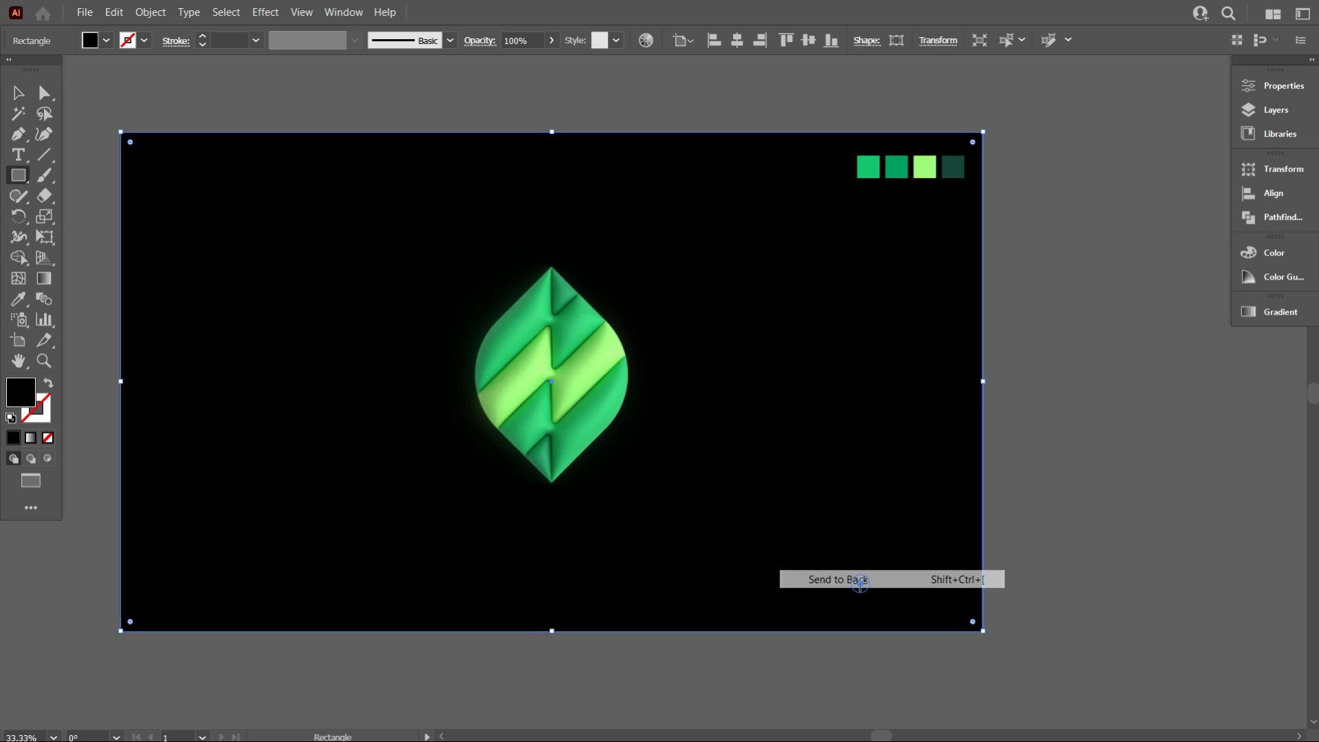
Fill the background rectangle with the dark green palette swatch using the Eyedropper, then deselect
{"action": "left_click", "coordinate": [20, 299]}
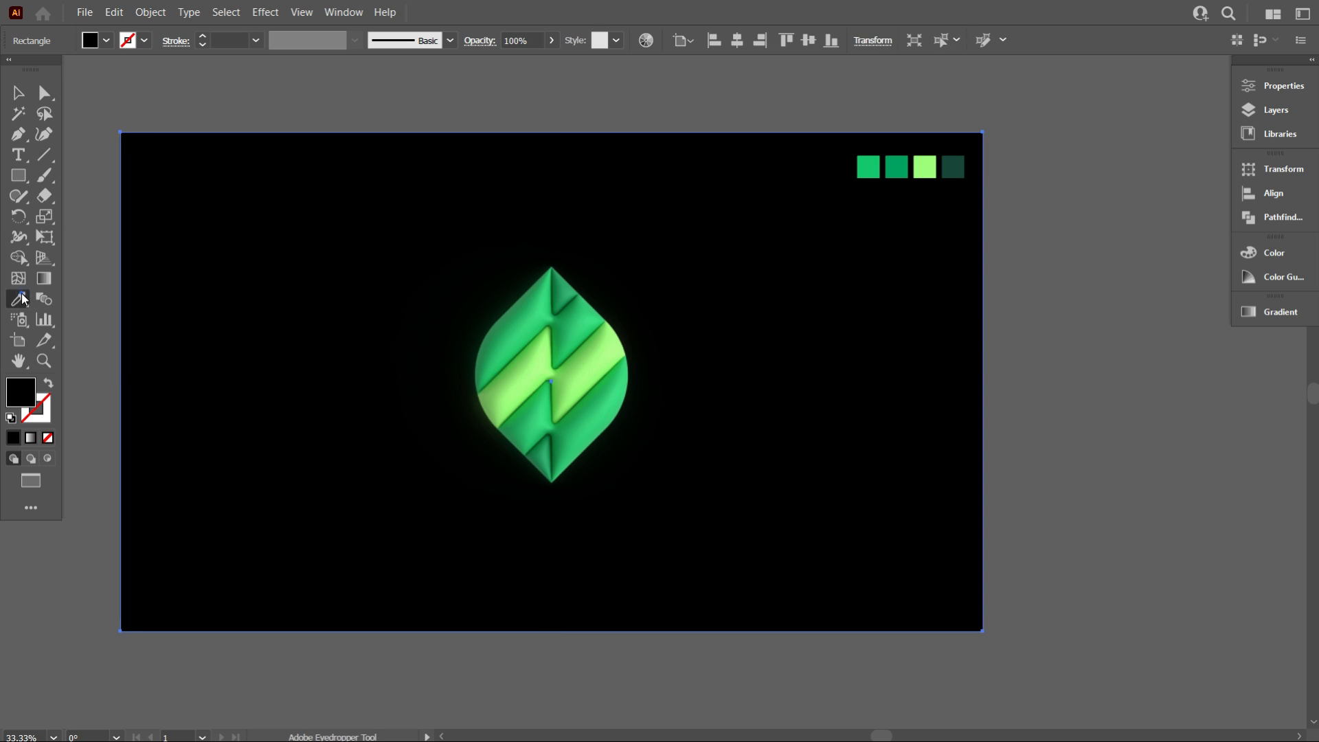
{"action": "left_click", "coordinate": [959, 172]}
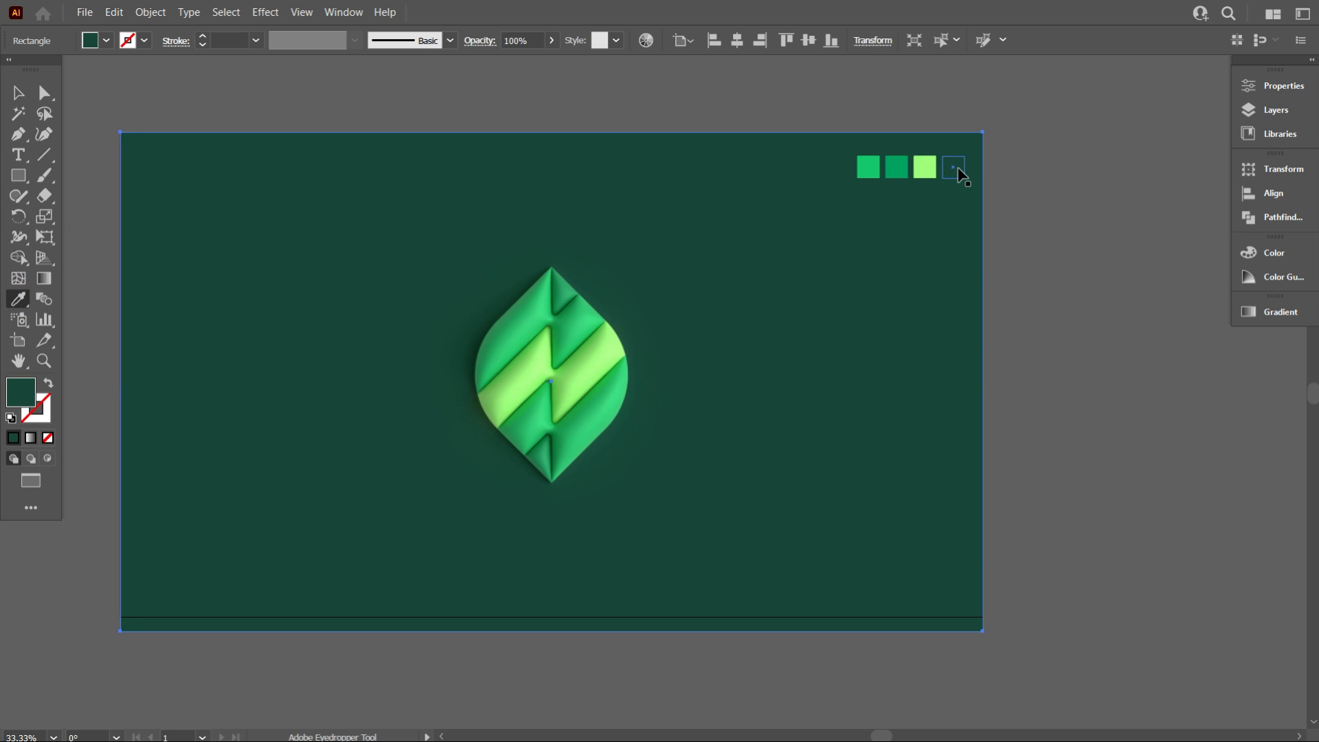
{"action": "key", "text": "ctrl+shift+a"}
Zoom and pan around the artboard to examine the finished leaf on its background
{"action": "scroll", "coordinate": [568, 459], "scroll_direction": "up", "scroll_amount": 2, "text": "alt"}
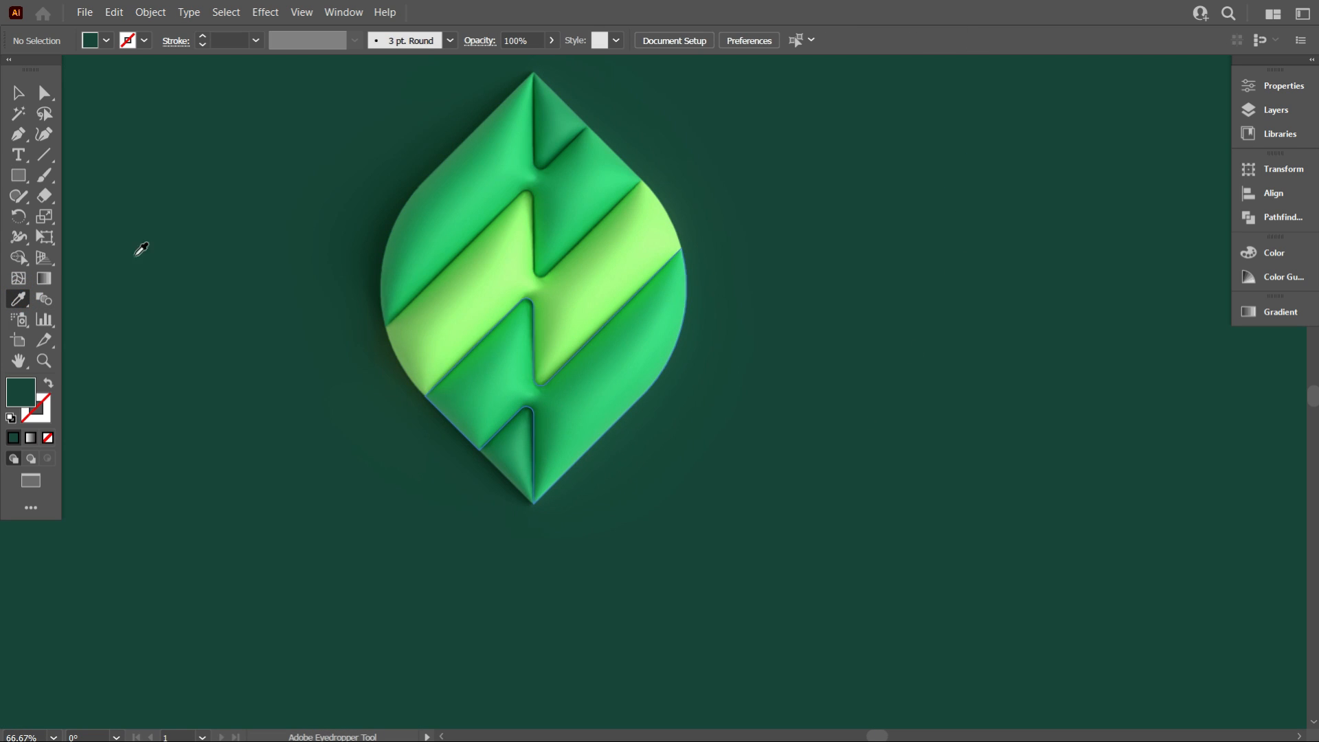
{"action": "left_click", "coordinate": [19, 93]}
{"action": "scroll", "coordinate": [404, 548], "scroll_direction": "up", "scroll_amount": 1}
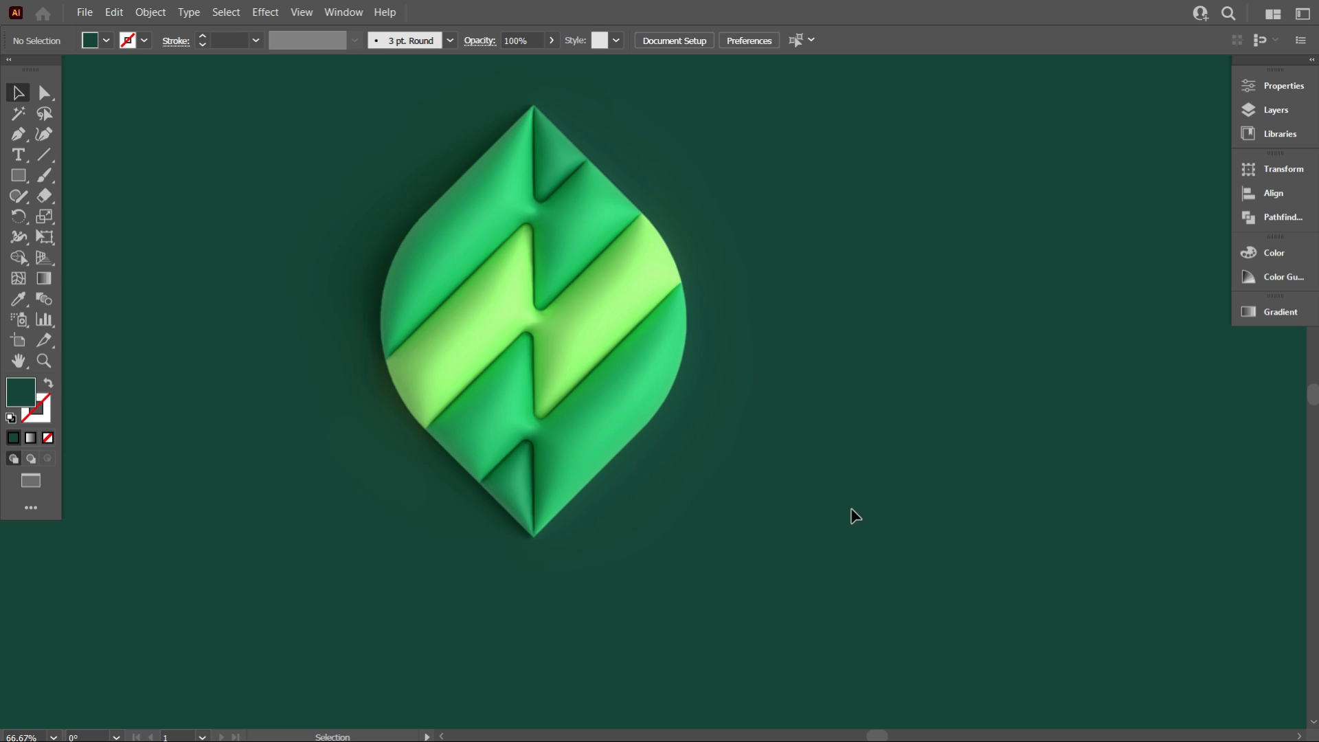
{"action": "scroll", "coordinate": [855, 517], "scroll_direction": "up", "scroll_amount": 1}
{"action": "scroll", "coordinate": [930, 533], "scroll_direction": "down", "scroll_amount": 2, "text": "alt"}
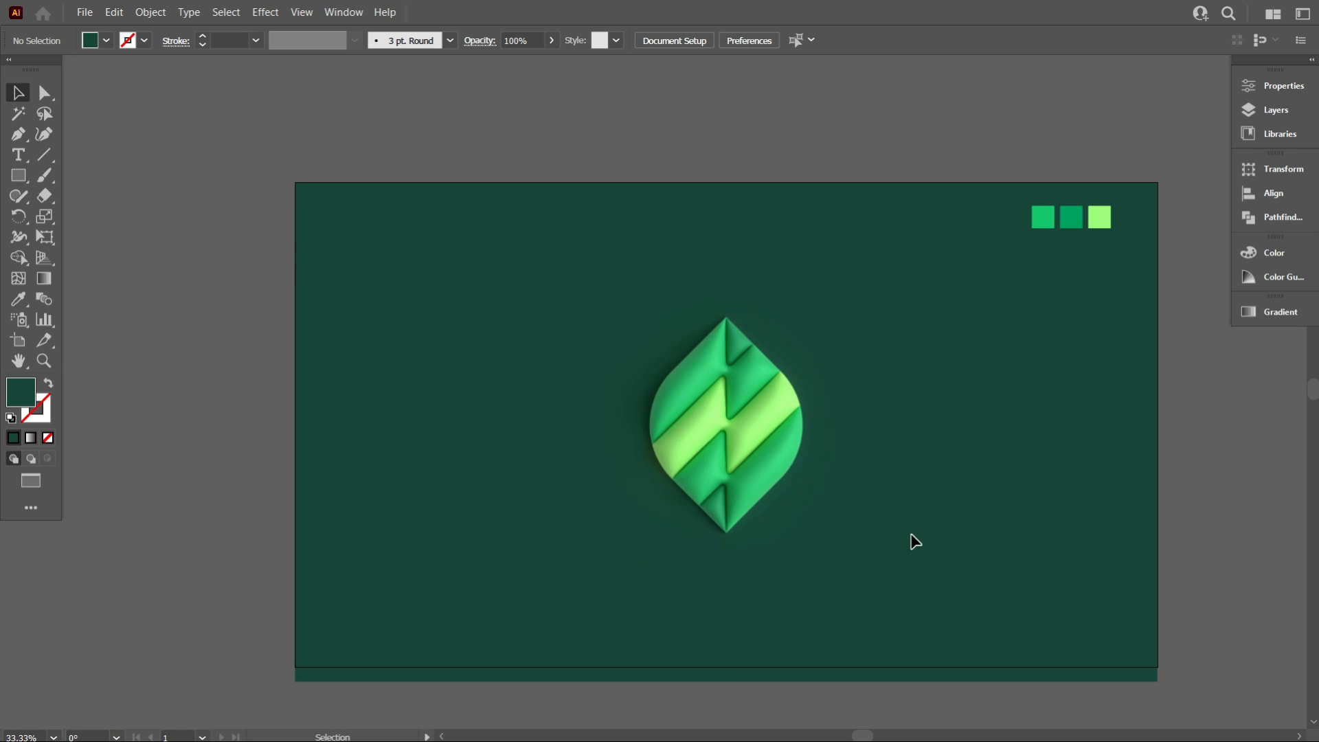
{"action": "key", "text": "ctrl+0"}
{"action": "scroll", "coordinate": [914, 543], "scroll_direction": "up", "scroll_amount": 1, "text": "alt"}
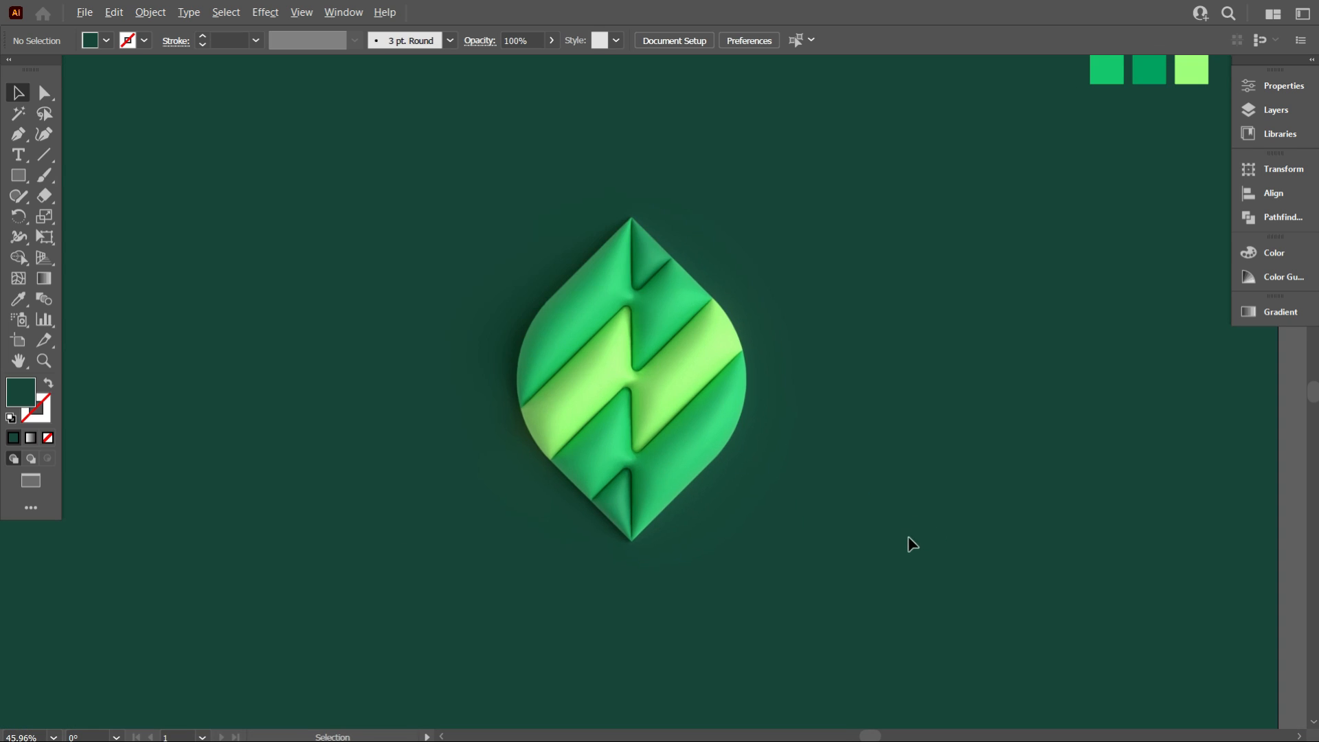
{"action": "scroll", "coordinate": [906, 577], "scroll_direction": "up", "scroll_amount": 1}
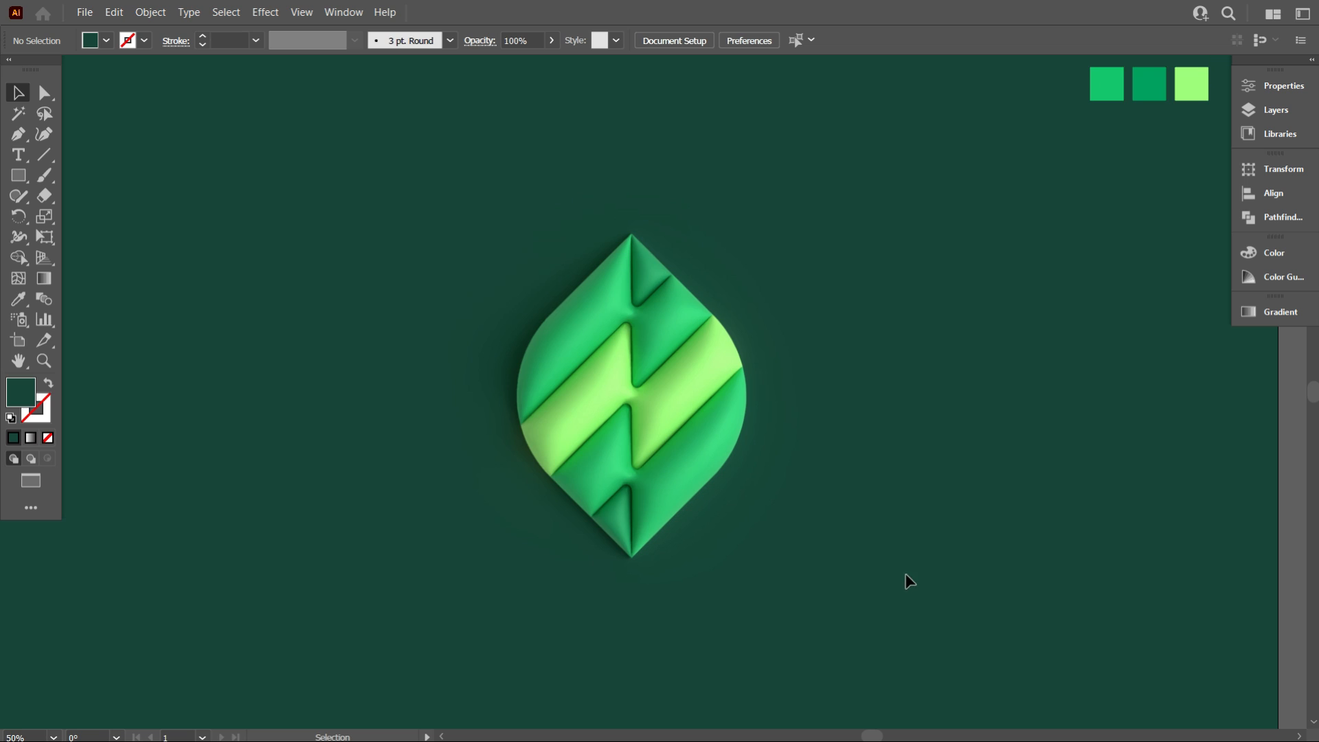
{"action": "scroll", "coordinate": [899, 577], "scroll_direction": "down", "scroll_amount": 2, "text": "alt"}
{"action": "scroll", "coordinate": [920, 578], "scroll_direction": "up", "scroll_amount": 2, "text": "alt"}
{"action": "scroll", "coordinate": [921, 576], "scroll_direction": "up", "scroll_amount": 2}
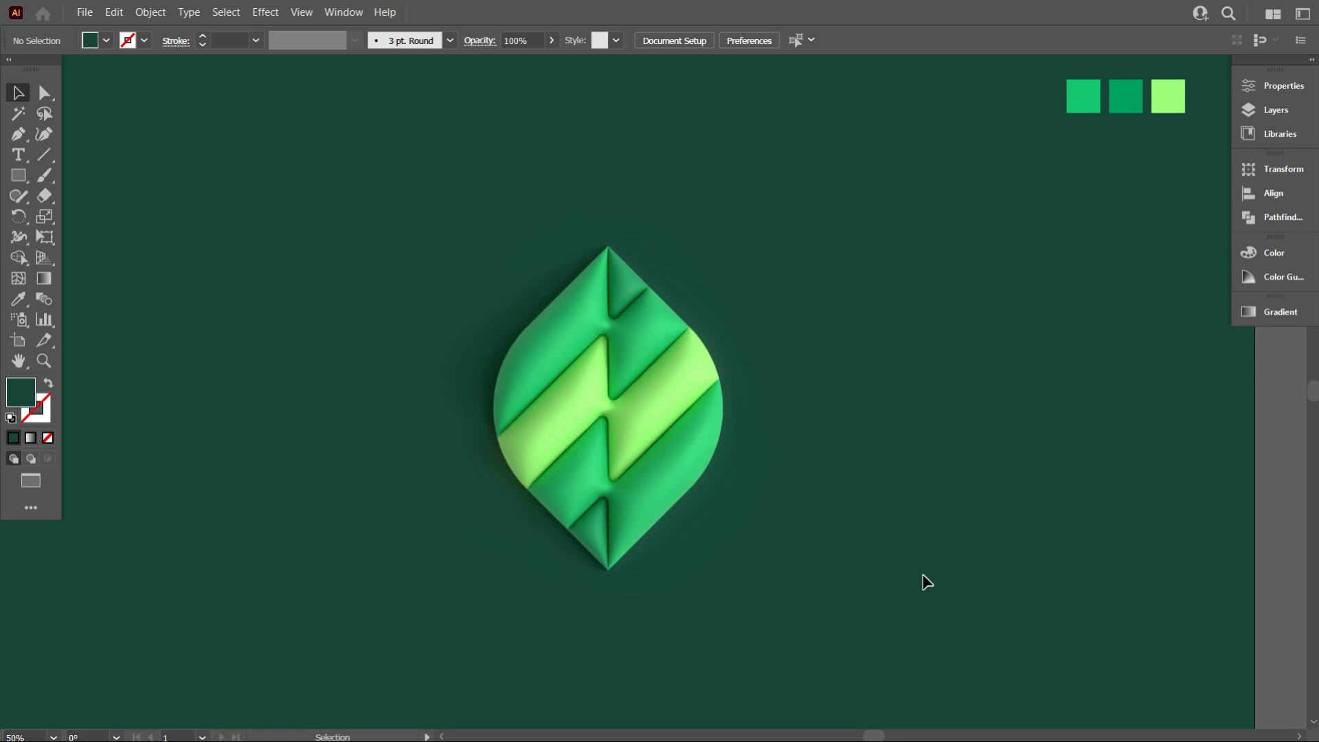
{"action": "key", "text": "space"}
{"action": "left_click_drag", "start_coordinate": [914, 573], "coordinate": [932, 551]}
{"action": "scroll", "coordinate": [832, 546], "scroll_direction": "down", "scroll_amount": 1, "text": "alt"}
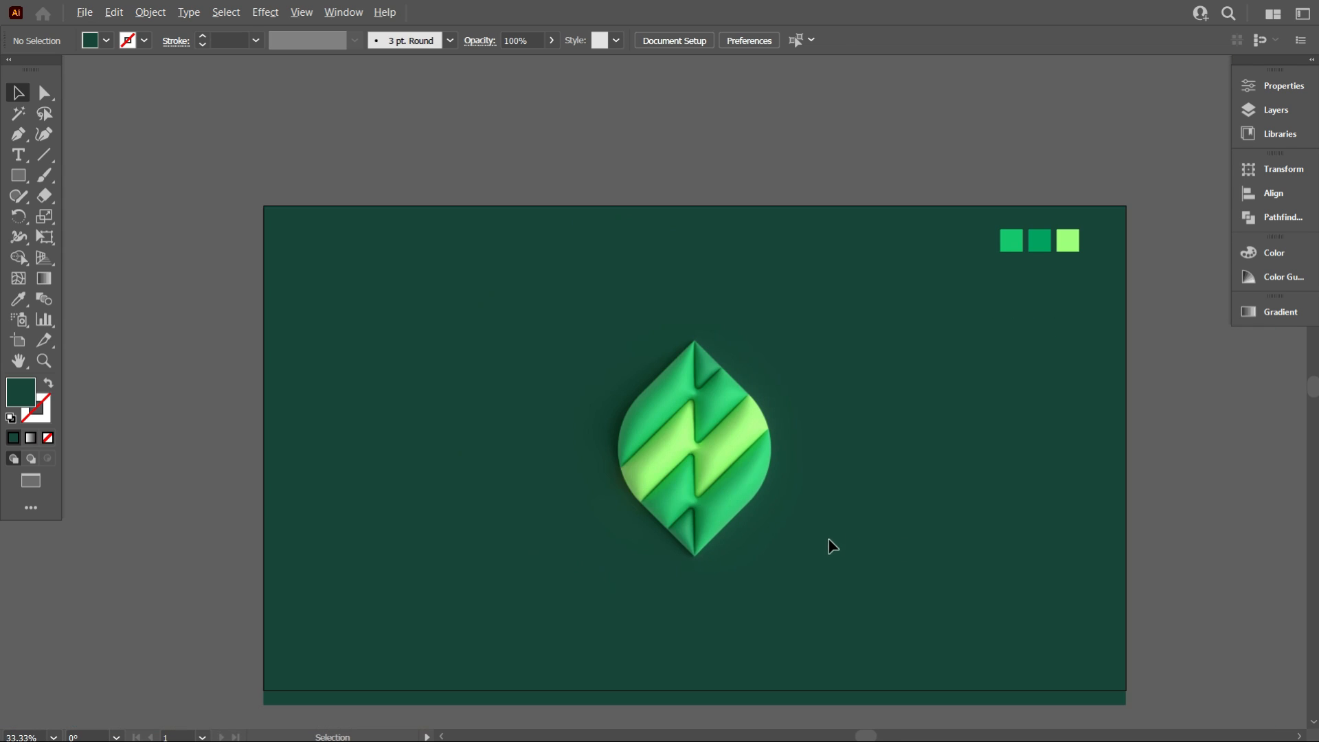
{"action": "scroll", "coordinate": [884, 560], "scroll_direction": "up", "scroll_amount": 1, "text": "alt"}
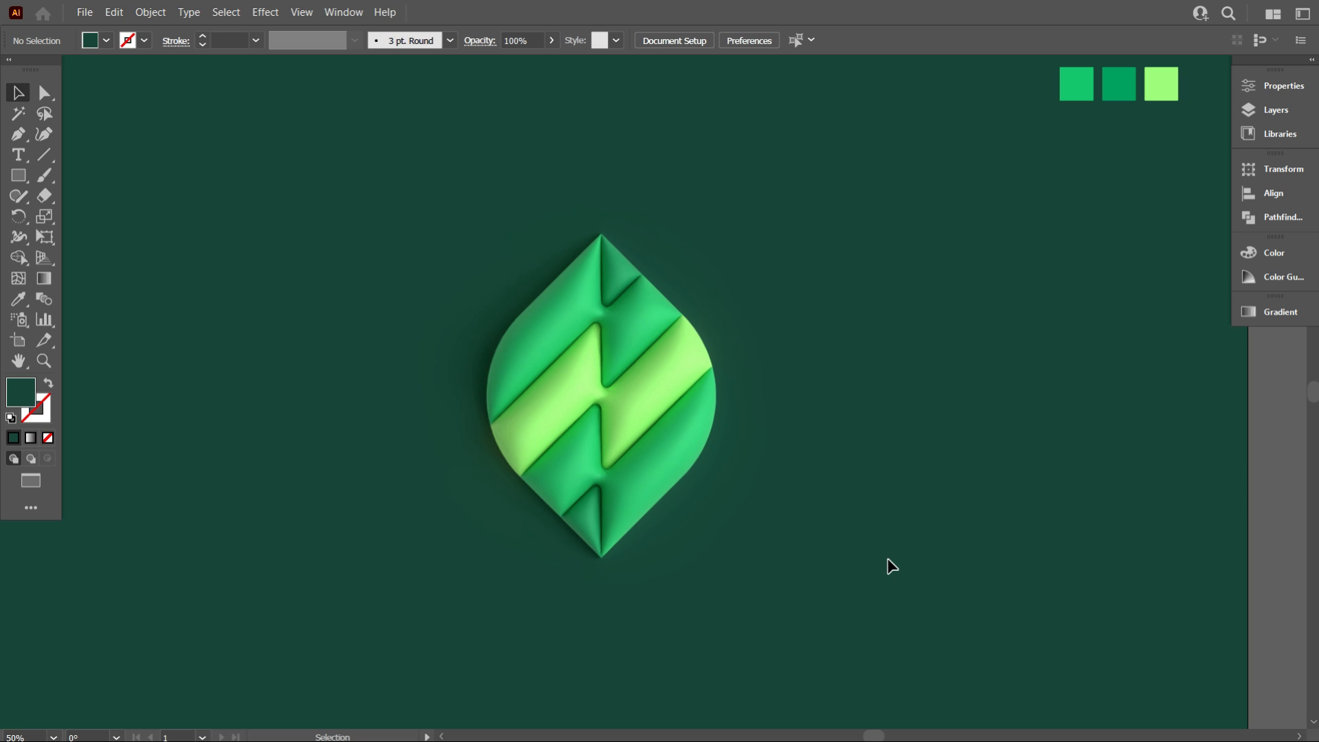
{"action": "scroll", "coordinate": [892, 566], "scroll_direction": "down", "scroll_amount": 1, "text": "alt"}
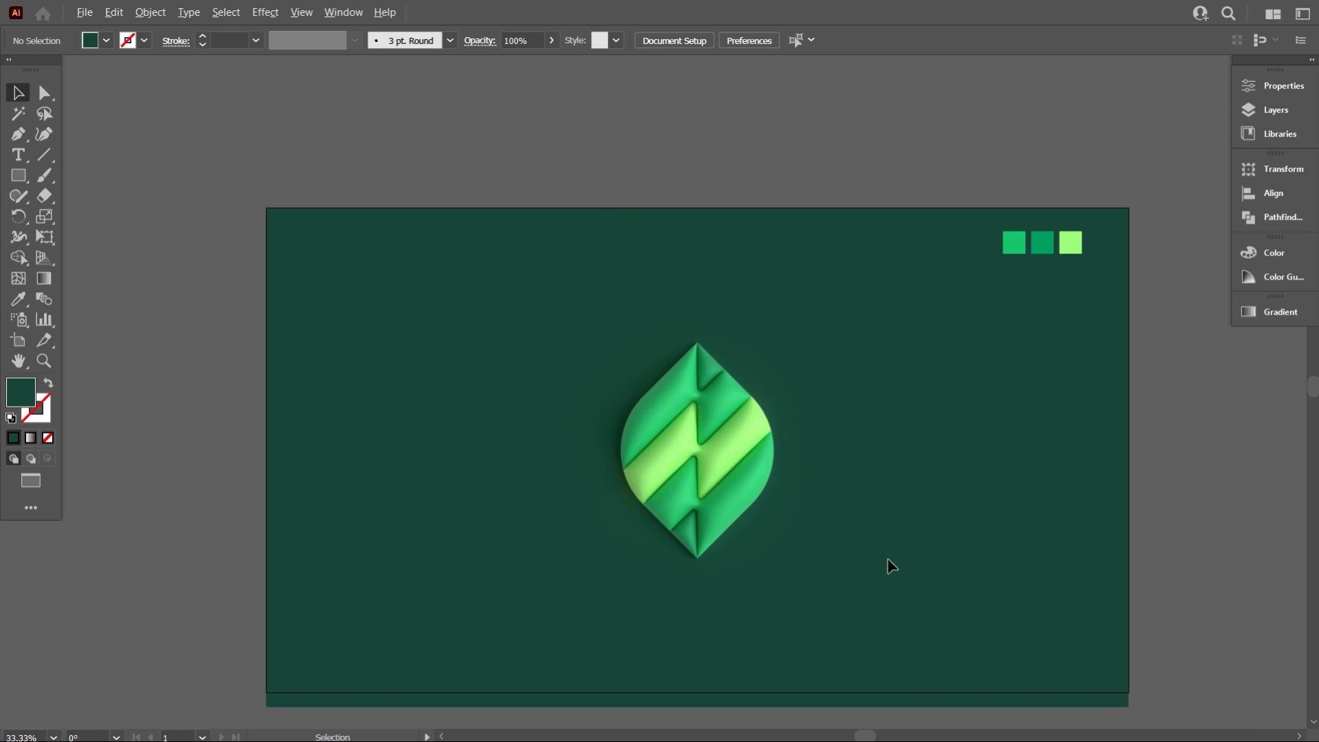
{"action": "scroll", "coordinate": [779, 591], "scroll_direction": "up", "scroll_amount": 1, "text": "alt"}
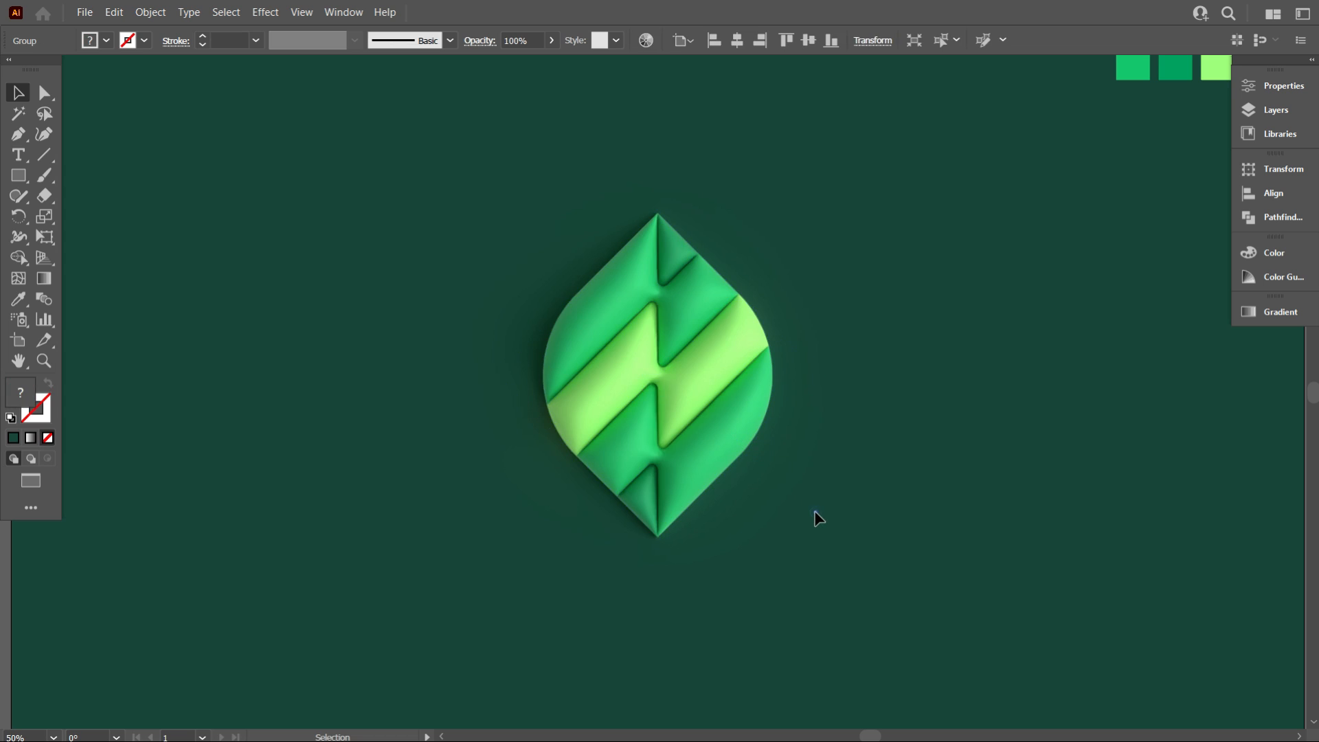
{"action": "scroll", "coordinate": [810, 518], "scroll_direction": "down", "scroll_amount": 3, "text": "alt"}
{"action": "scroll", "coordinate": [803, 511], "scroll_direction": "up", "scroll_amount": 3, "text": "alt"}
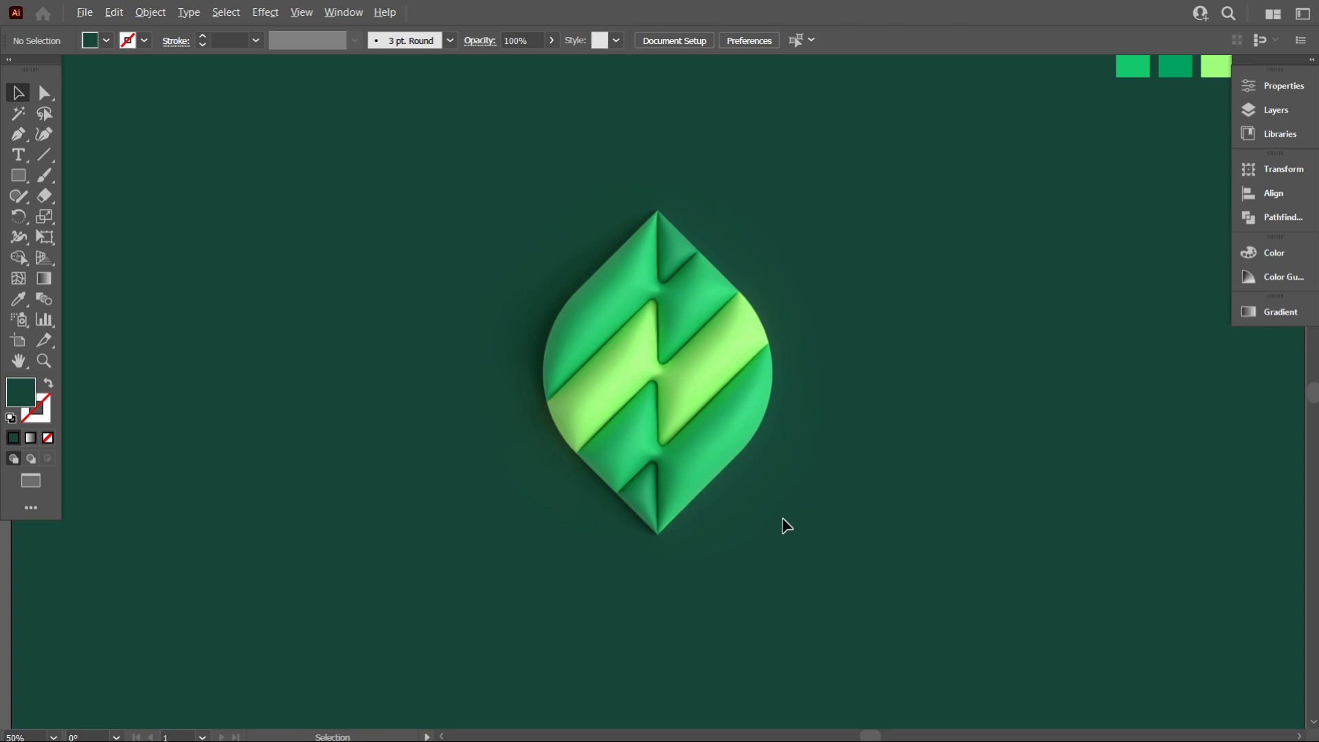
{"action": "scroll", "coordinate": [779, 523], "scroll_direction": "up", "scroll_amount": 1, "text": "alt"}
{"action": "scroll", "coordinate": [786, 533], "scroll_direction": "up", "scroll_amount": 1}
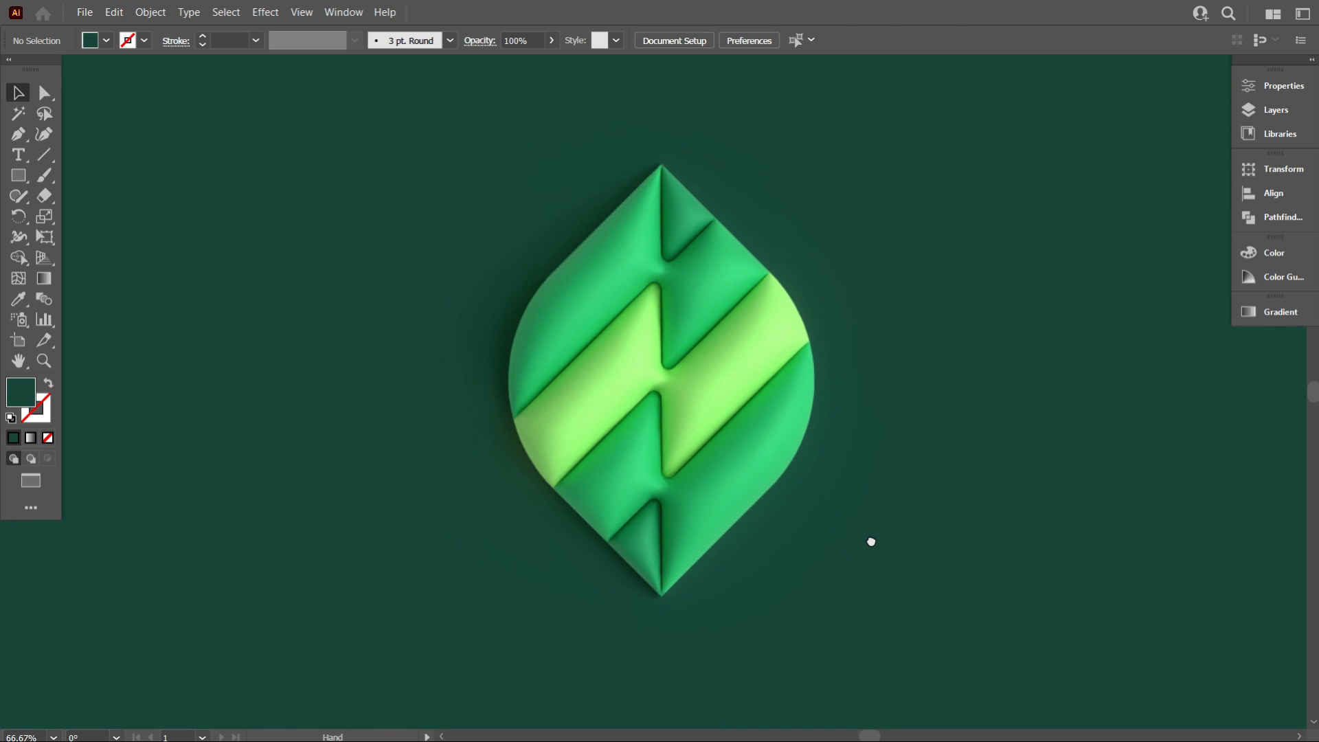